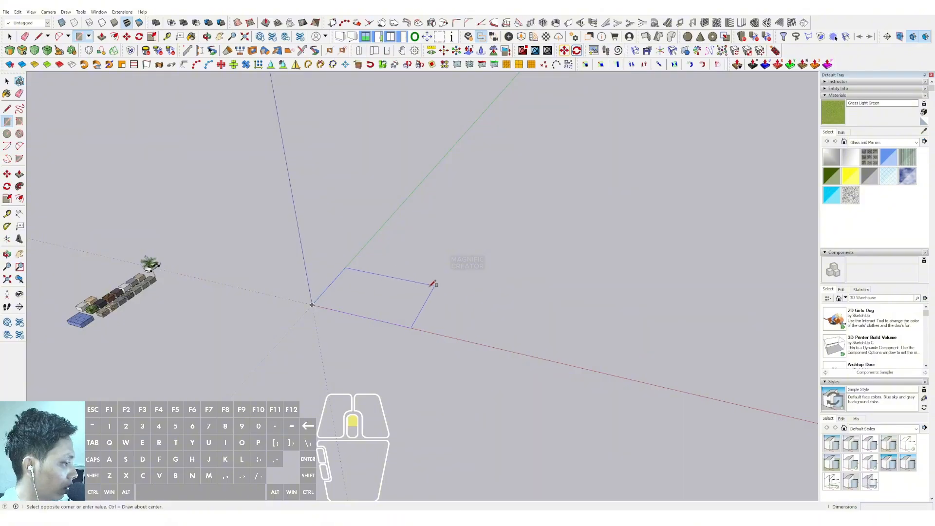
Draw a rectangle about 24595 by 14864 mm on the ground plane, starting at the origin
middle_click_drag(432, 283, 416, 299)
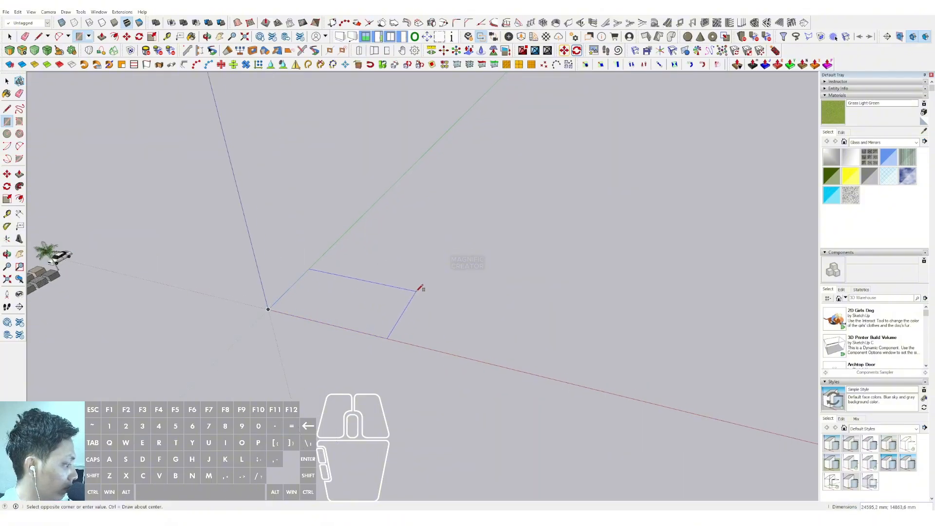
left_click(417, 291)
Move all the sample blocks, the palm tree and the car about 43631 mm closer to the rectangle
middle_click_drag(315, 306, 276, 329)
left_click(276, 328)
left_click_drag(275, 328, 124, 218)
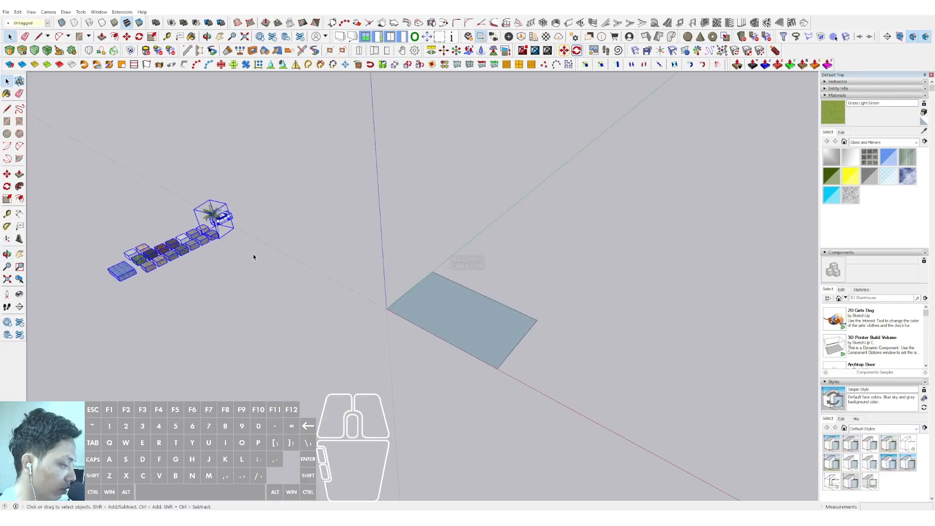
left_click(245, 243)
left_click(372, 326, "shift")
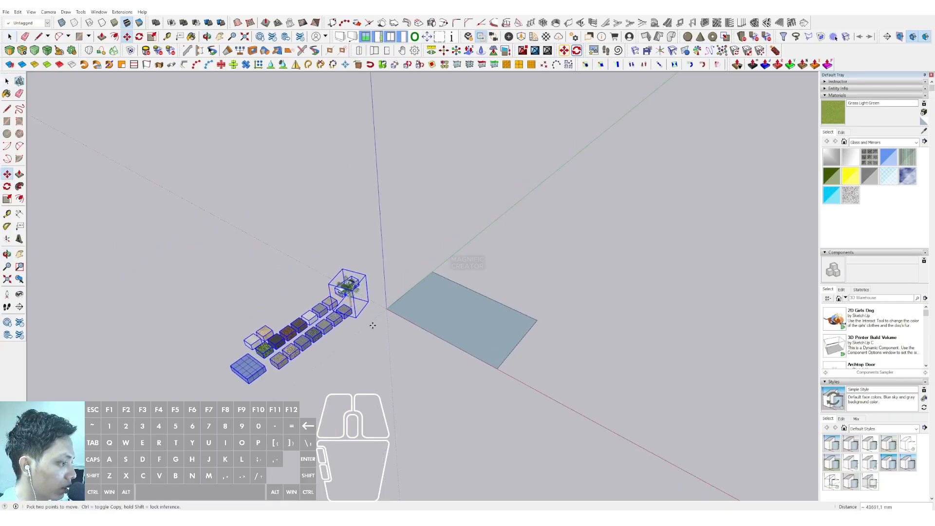
key("space")
Push/Pull the rectangle up 1000 mm to form a floor slab
scroll(344, 296, "up", 2)
middle_click_drag(345, 296, 127, 296, "shift")
left_click(263, 318)
mouse_move(263, 317)
middle_mouse_down("shift")
mouse_move(372, 300)
mouse_move(384, 272)
mouse_move(411, 274)
mouse_move(342, 270)
mouse_move(294, 292)
mouse_move(276, 313)
mouse_move(263, 304)
middle_mouse_up("shift")
left_click(19, 173)
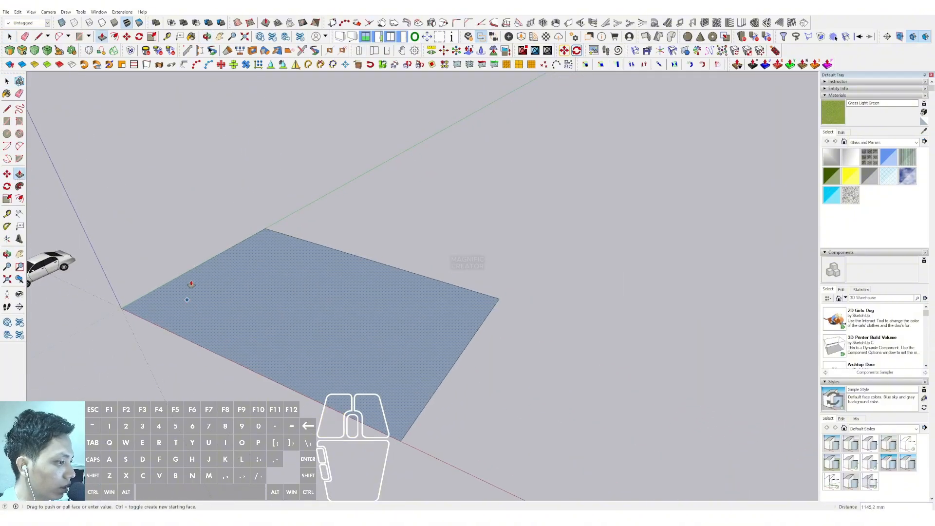
left_click(188, 300)
type("100")
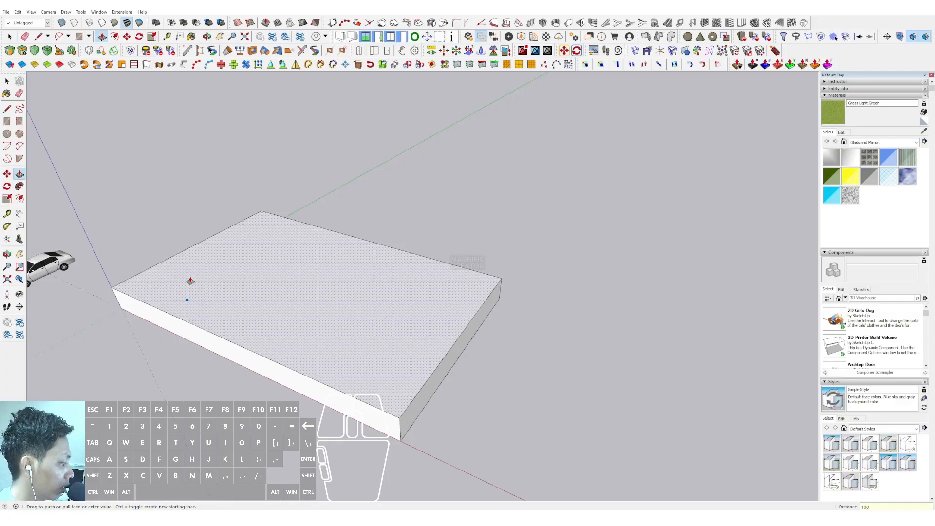
type("0")
key("Return")
key("space")
Make the whole slab a group and open the group for editing
scroll(234, 326, "down", 2)
middle_click_drag(234, 326, 235, 313)
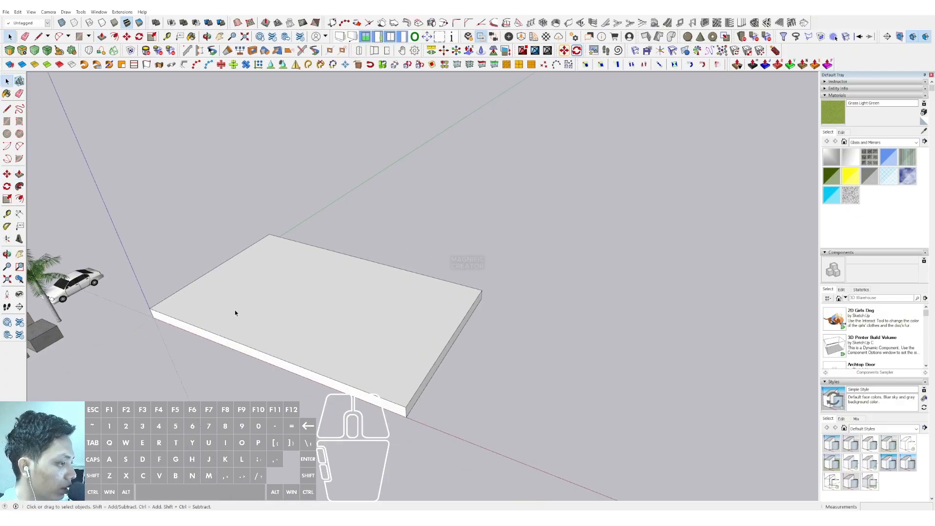
triple_click(235, 313)
right_click(236, 312)
left_click(264, 371)
middle_click_drag(263, 372, 265, 323)
double_click(280, 322)
Draw two connected arcs as an S-curve across the slab's top, from the corner at the origin to the opposite short edge
scroll(265, 324, "up", 2)
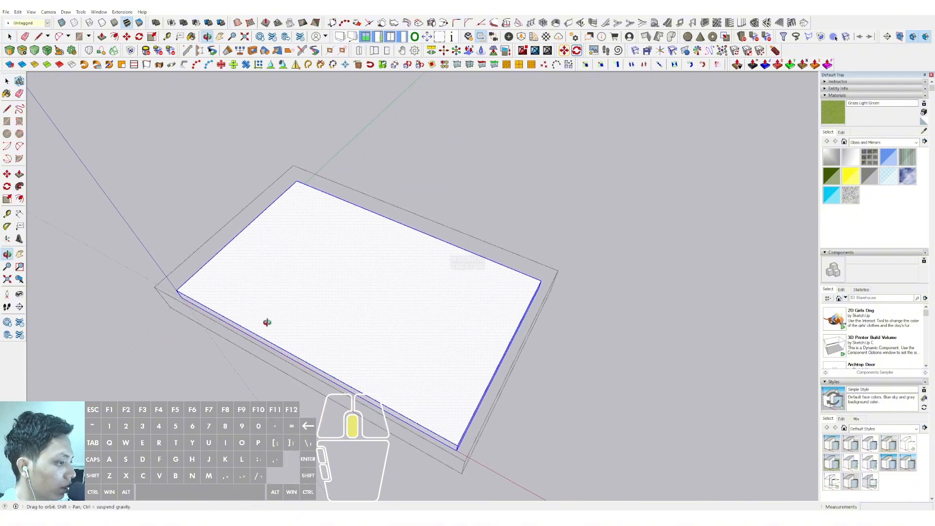
left_click(19, 147)
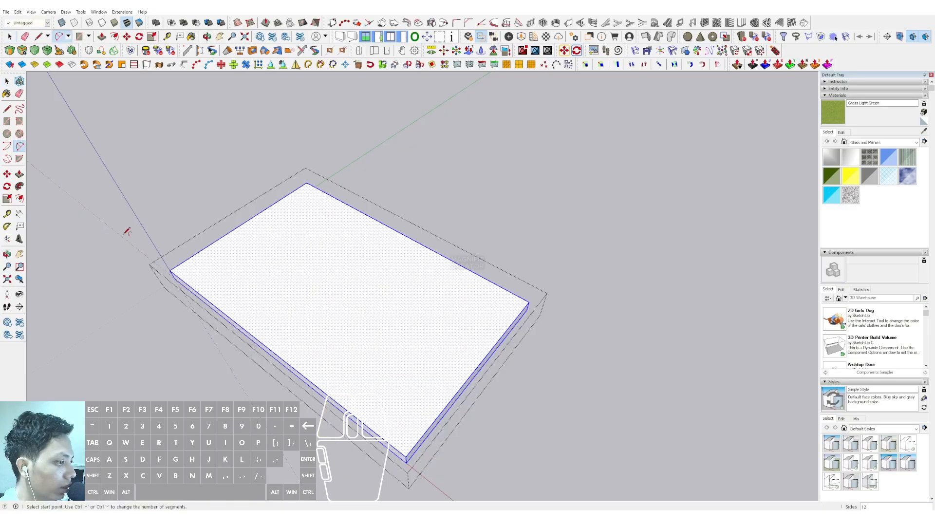
left_click(170, 270)
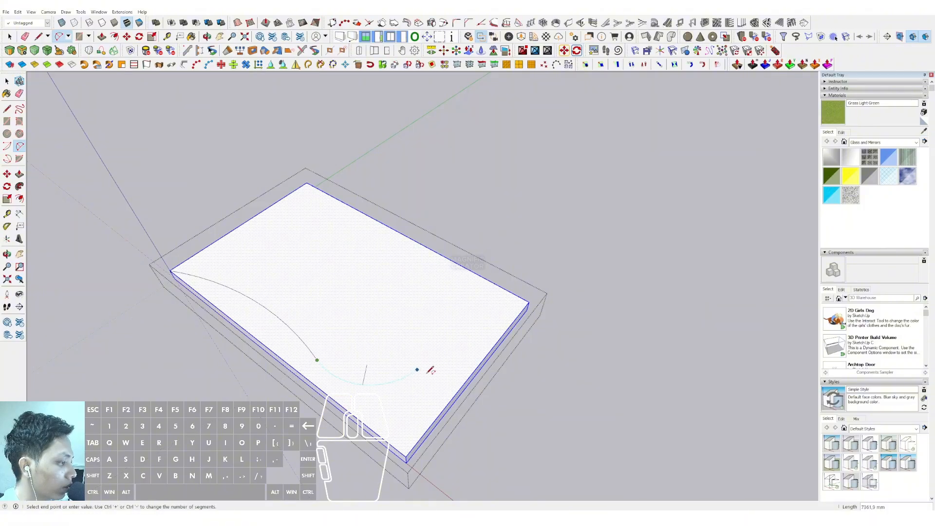
left_click(458, 392)
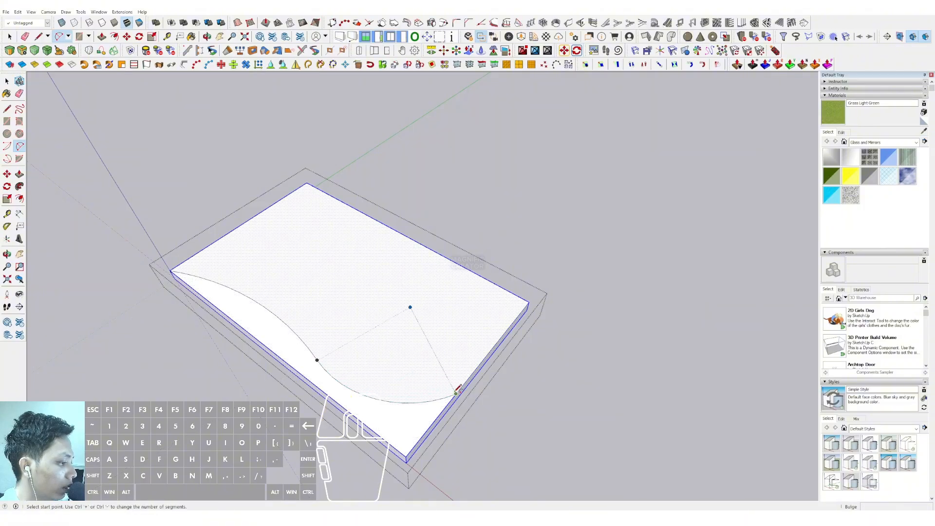
Push the area in front of the S-curve down through the slab's thickness to cut it away
key("p")
scroll(292, 307, "down", 3)
scroll(261, 307, "up", 3)
left_click_drag(254, 288, 276, 346)
Extend the slab's straight rear face outward along the green axis with Push/Pull
mouse_move(276, 346)
middle_mouse_down()
mouse_move(409, 338)
mouse_move(330, 315)
mouse_move(340, 299)
middle_mouse_up()
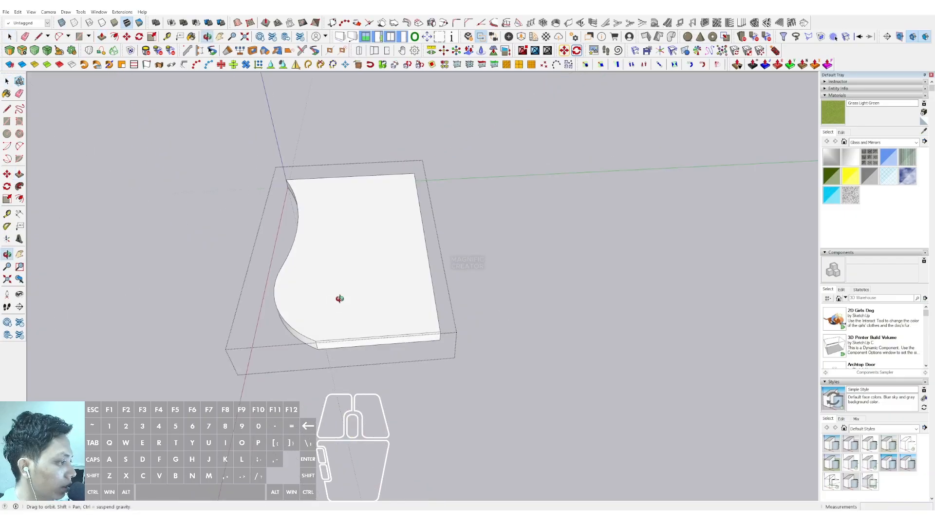
left_click_drag(392, 135, 538, 425)
key("p")
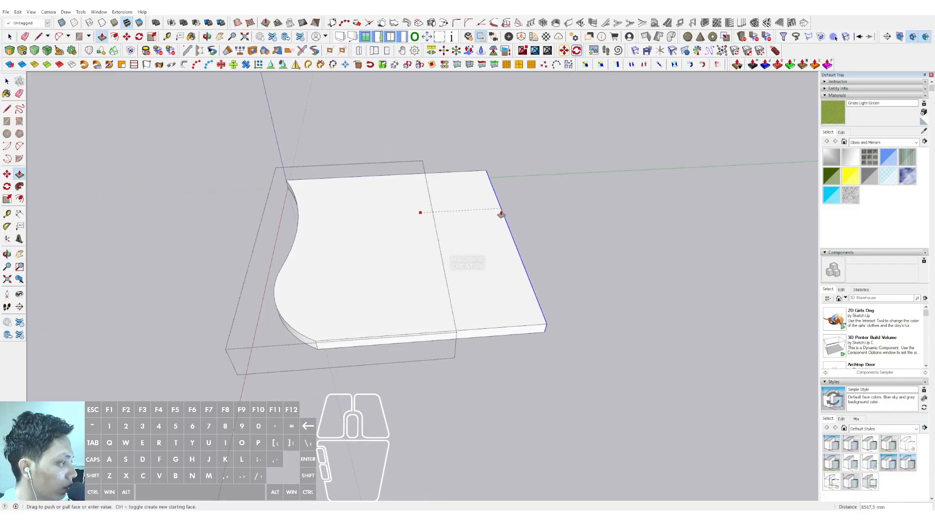
left_click(455, 221)
key("space")
Close the slab group and convert it into a component with the default settings
middle_click_drag(414, 239, 470, 269)
scroll(401, 330, "up", 2)
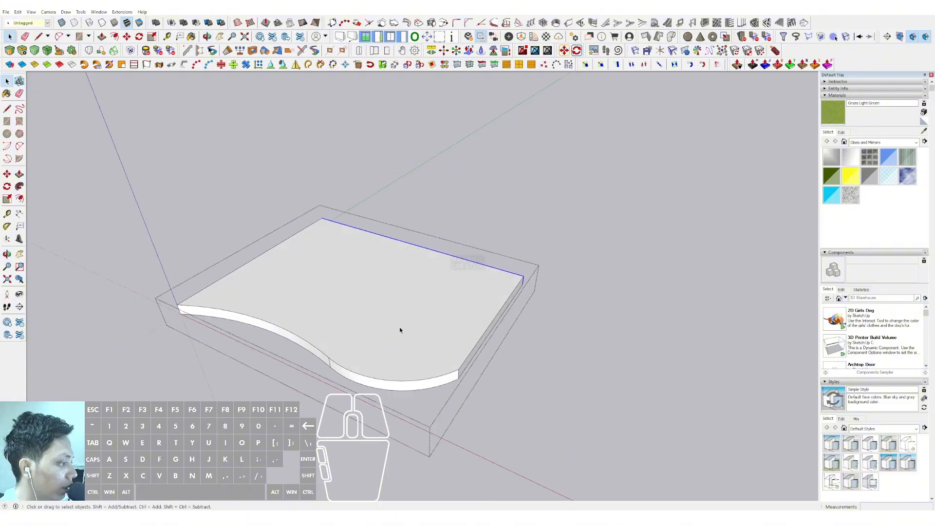
left_click(548, 218)
scroll(330, 332, "down", 2)
middle_click_drag(331, 332, 323, 324)
left_click(322, 324)
scroll(338, 327, "up", 2)
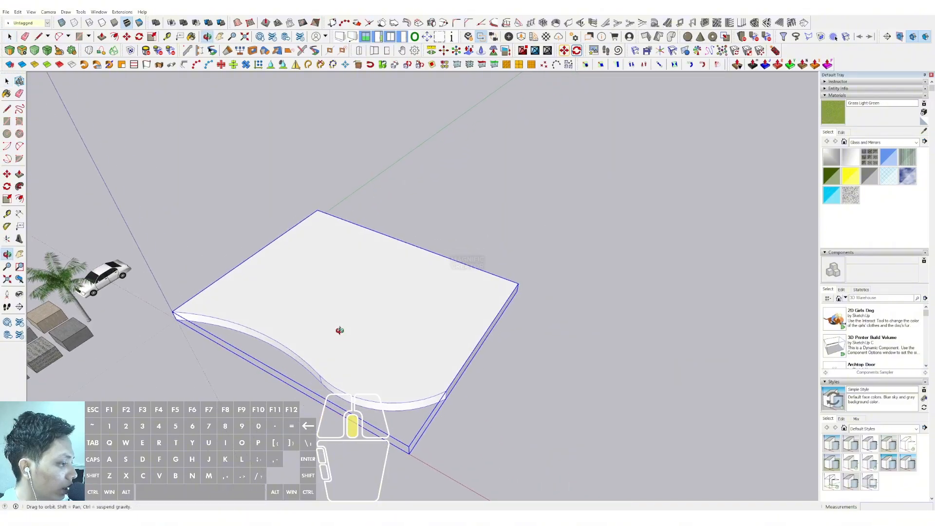
scroll(334, 315, "down", 1)
scroll(324, 309, "up", 2)
right_click(348, 305)
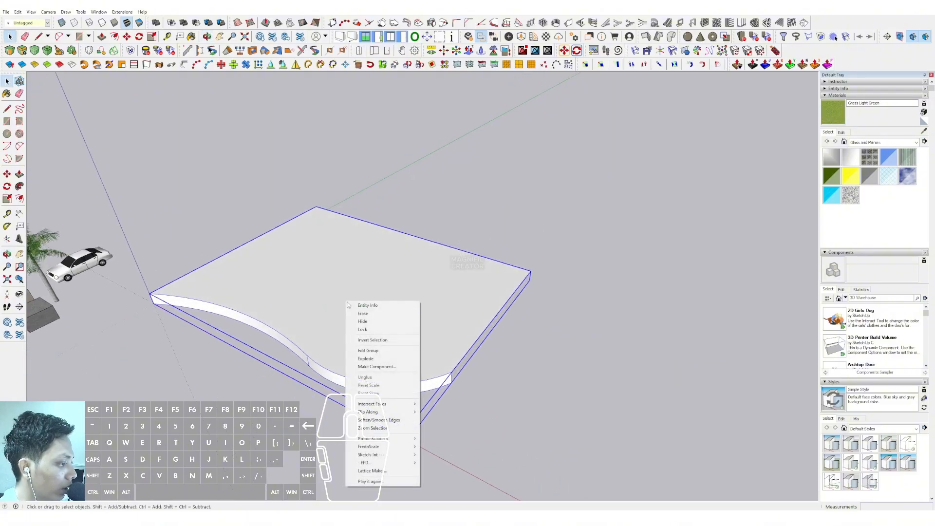
left_click(376, 367)
left_click(346, 282)
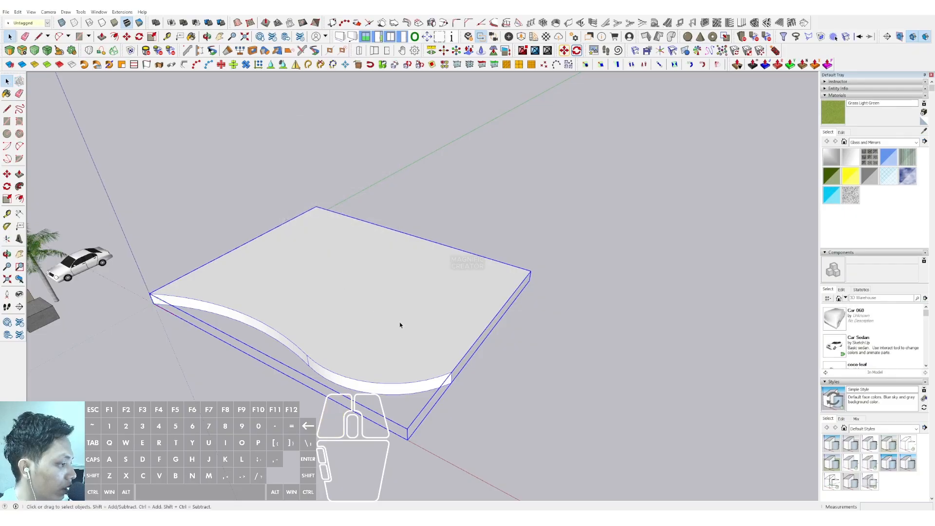
Copy the slab component straight up along the blue axis by 4000 mm
middle_click_drag(401, 323, 373, 314)
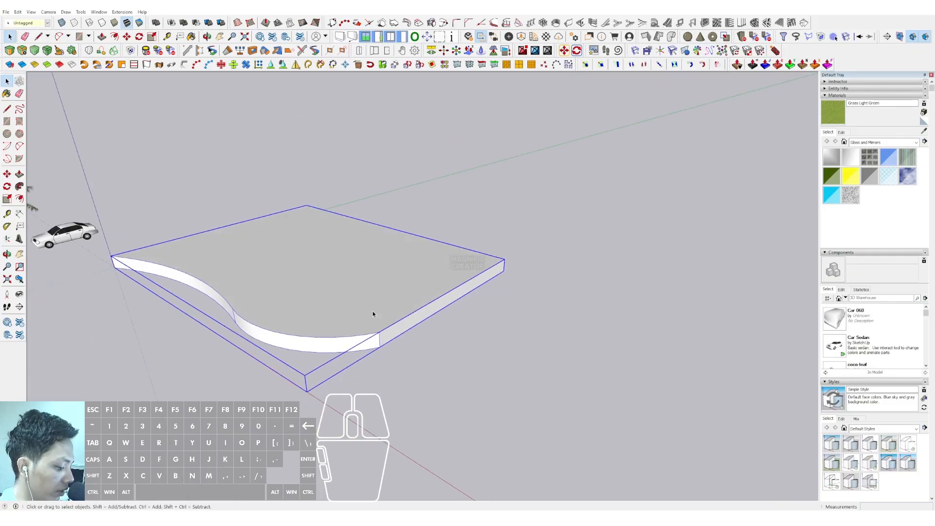
left_click(396, 338)
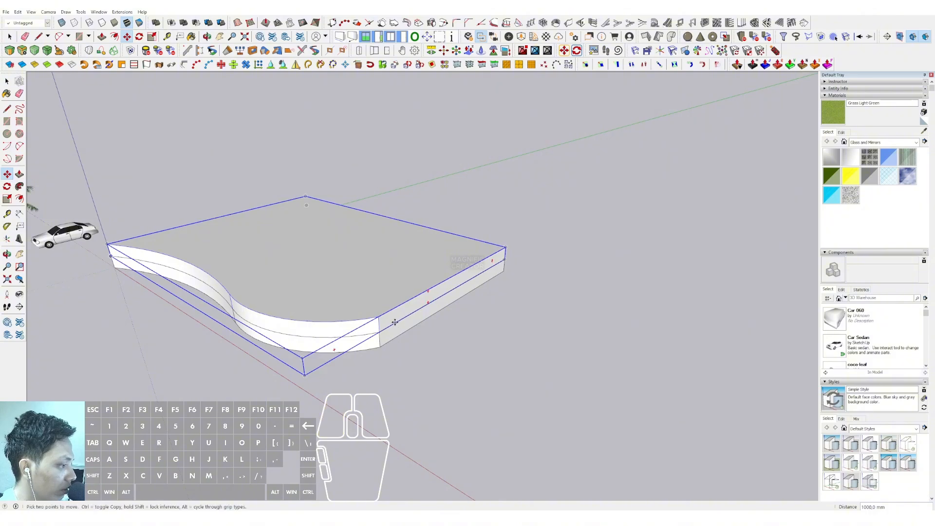
left_click(394, 294)
type("400")
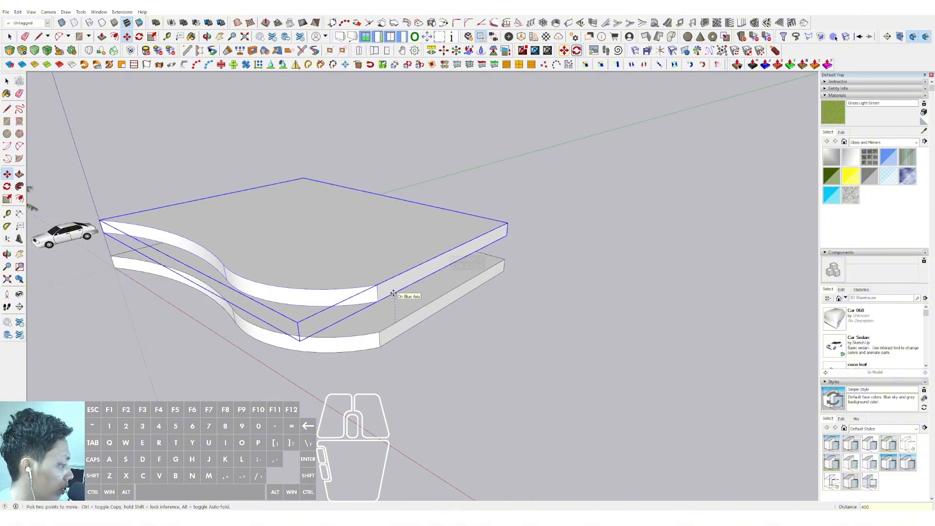
type("0")
key("Return")
key("space")
Stack three more slab copies above at 5000 mm intervals to make five floors
scroll(395, 297, "up", 1)
middle_click_drag(365, 312, 352, 268)
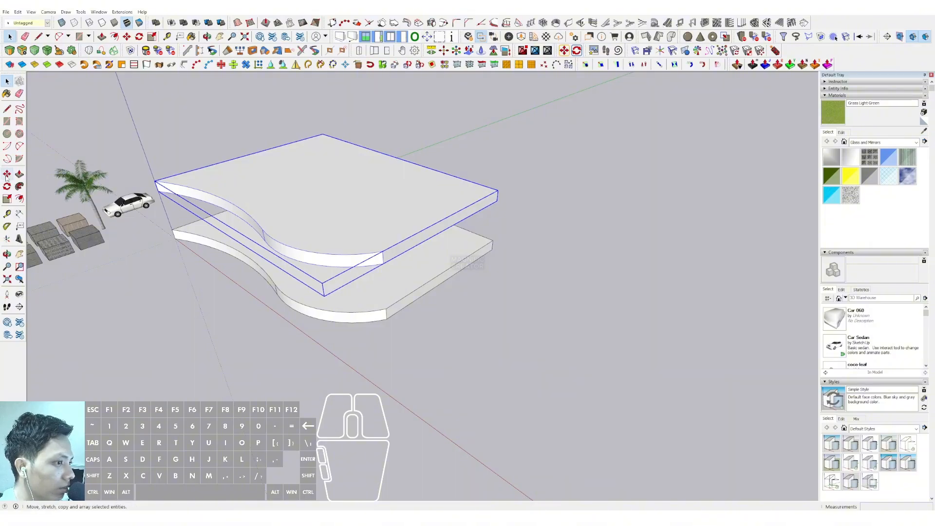
scroll(414, 294, "up", 1)
left_click(402, 297)
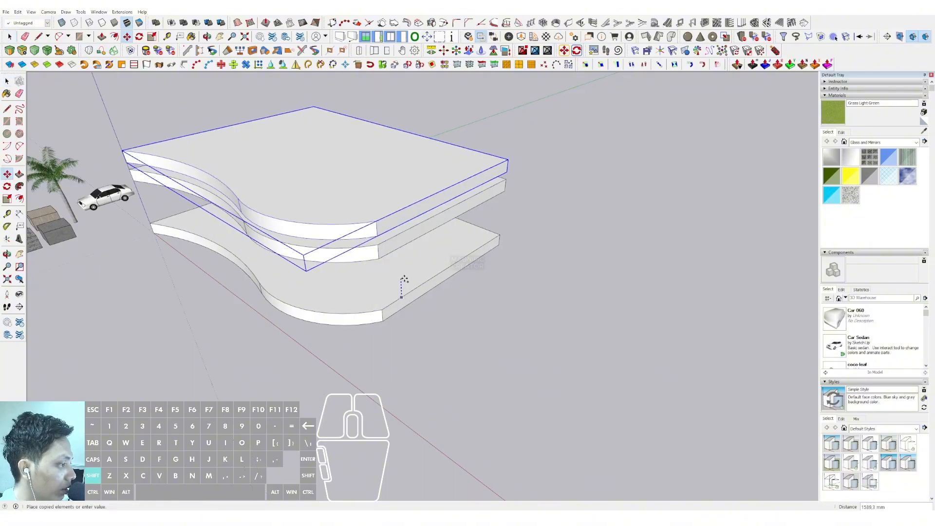
left_click(402, 233)
scroll(401, 209, "down", 1)
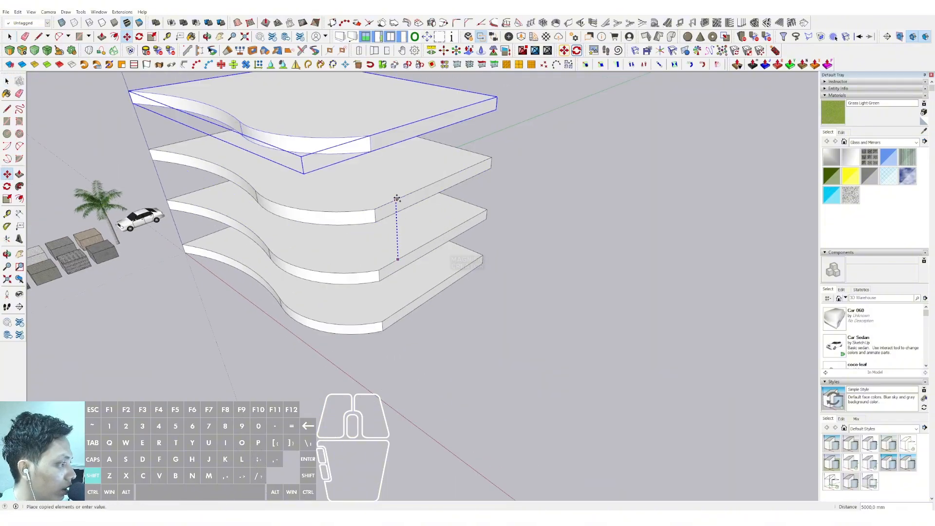
scroll(400, 182, "down", 1)
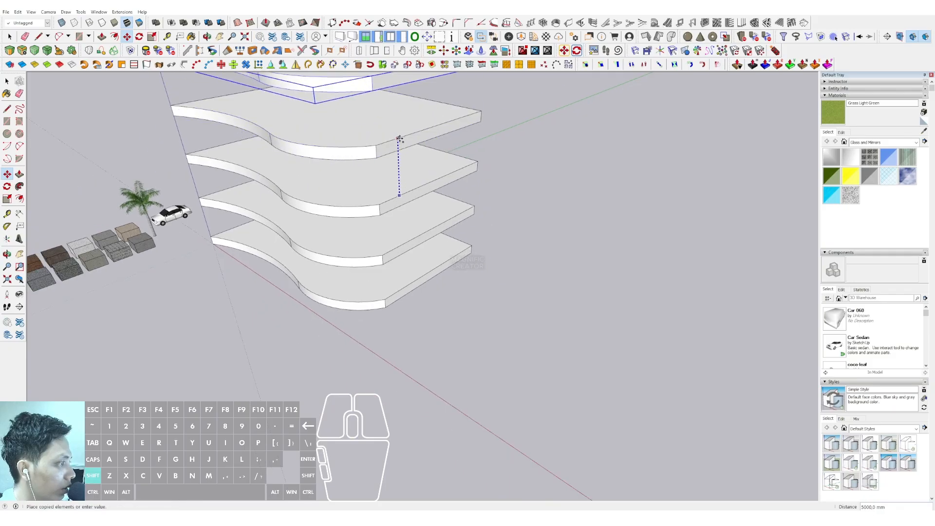
left_click(398, 138)
mouse_move(386, 161)
middle_mouse_down()
mouse_move(398, 194)
mouse_move(336, 239)
mouse_move(464, 232)
mouse_move(553, 213)
mouse_move(246, 328)
mouse_move(375, 224)
mouse_move(372, 262)
mouse_move(326, 269)
mouse_move(317, 251)
mouse_move(333, 242)
mouse_move(349, 263)
mouse_move(361, 225)
mouse_move(390, 349)
mouse_move(274, 231)
mouse_move(305, 259)
mouse_move(223, 249)
middle_mouse_up()
left_click(223, 251)
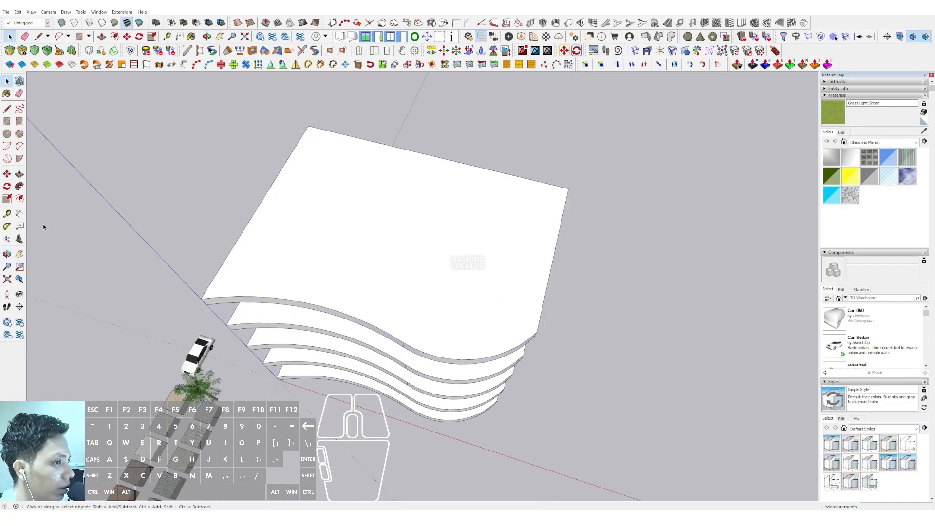
Draw a column outline about 708 by 758 mm on the top slab, near its front corner by the blue axis
left_click(7, 122)
left_click(230, 280)
scroll(247, 272, "up", 2)
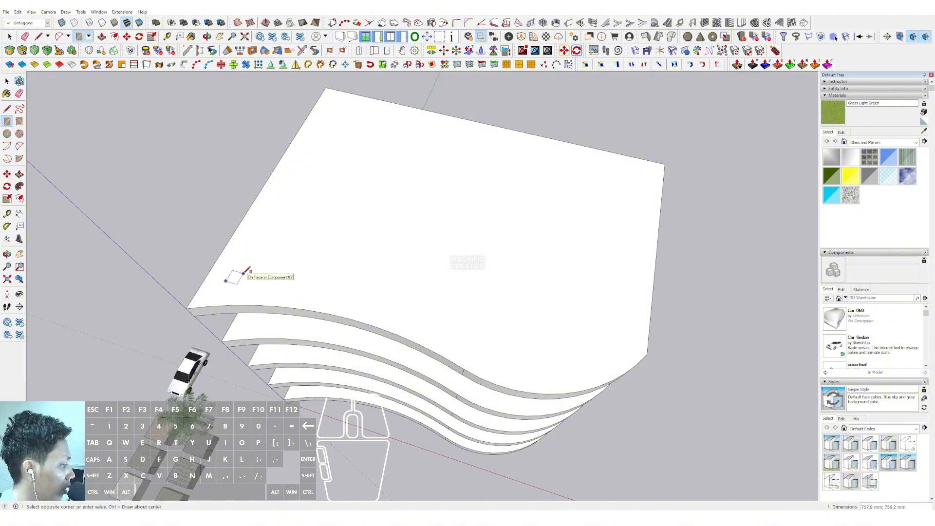
left_click(244, 274)
key("space")
Push the small square down through all the floors to the lowest slab to form a column
scroll(242, 273, "up", 1)
middle_click_drag(242, 273, 327, 241, "shift")
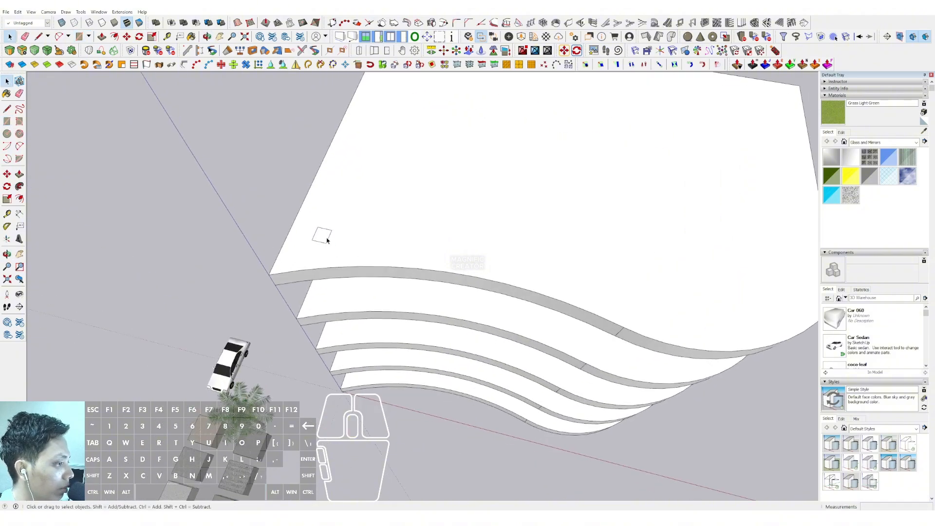
key("v")
middle_click_drag(338, 328, 343, 292)
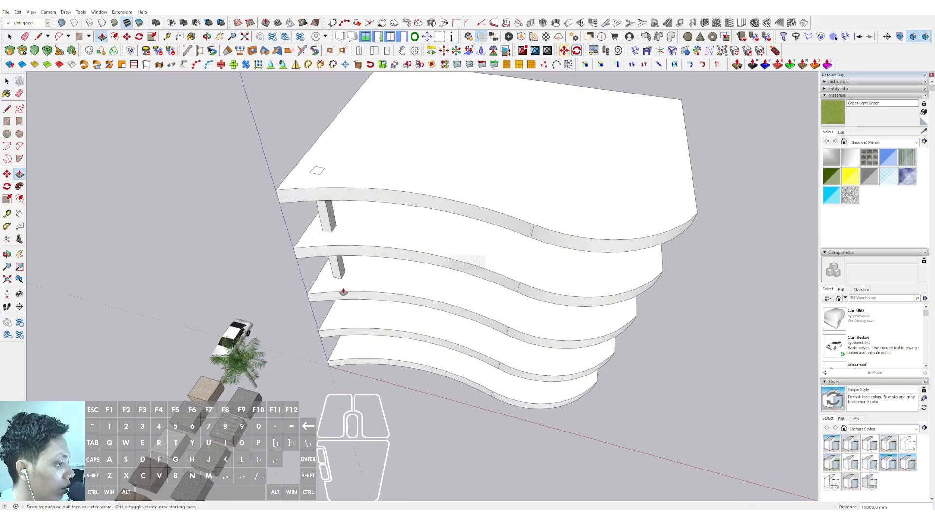
left_click(359, 354)
key("space")
Select the whole column and make it a component with the default settings
triple_click(324, 207)
right_click(323, 206)
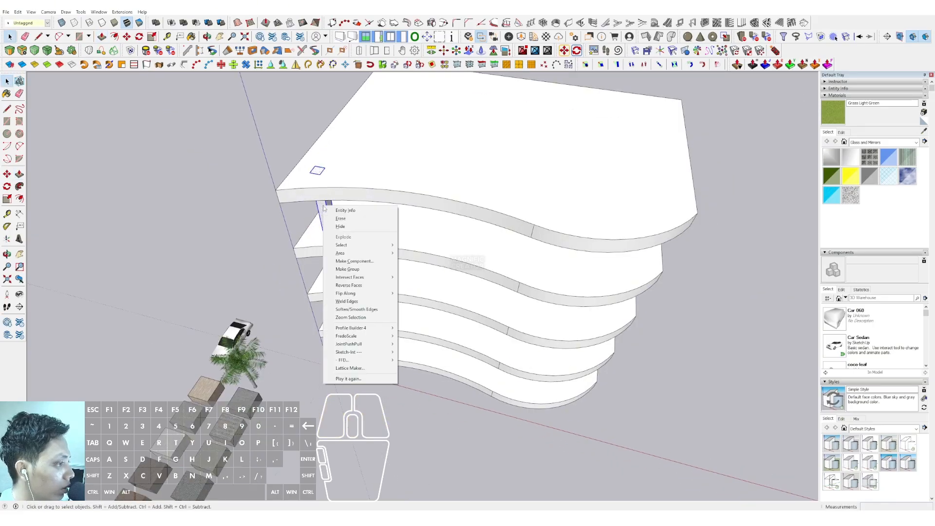
left_click(354, 261)
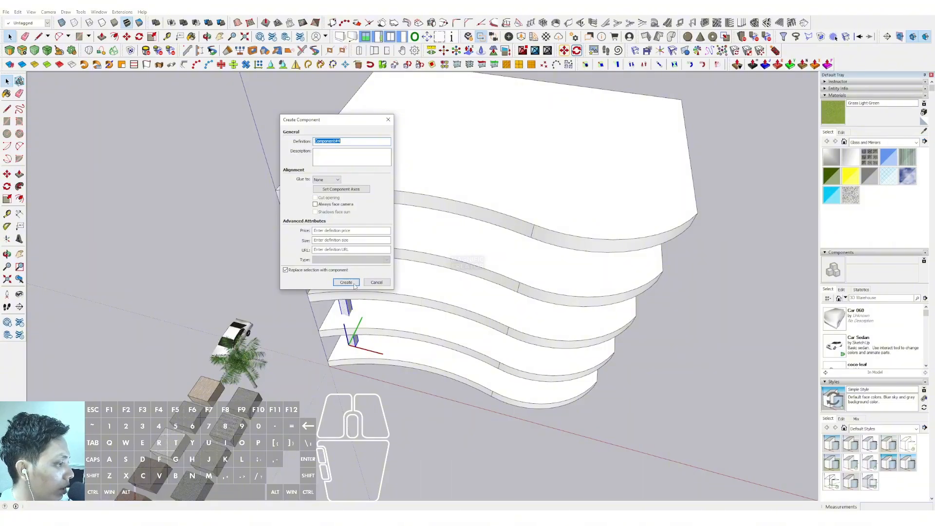
left_click(346, 282)
Edit the column component and move its top end up so that it projects above the top slab
middle_click_drag(355, 286, 276, 214)
triple_click(304, 176)
key("comma")
left_click_drag(228, 176, 308, 260)
key("m")
left_click(261, 213)
left_click(248, 173)
key("space")
left_click(178, 201)
mouse_move(178, 200)
middle_mouse_down()
mouse_move(269, 199)
mouse_move(311, 241)
mouse_move(334, 237)
mouse_move(317, 288)
mouse_move(469, 229)
mouse_move(365, 271)
mouse_move(317, 256)
mouse_move(322, 272)
middle_mouse_up()
scroll(321, 248, "up", 1)
left_click(298, 218)
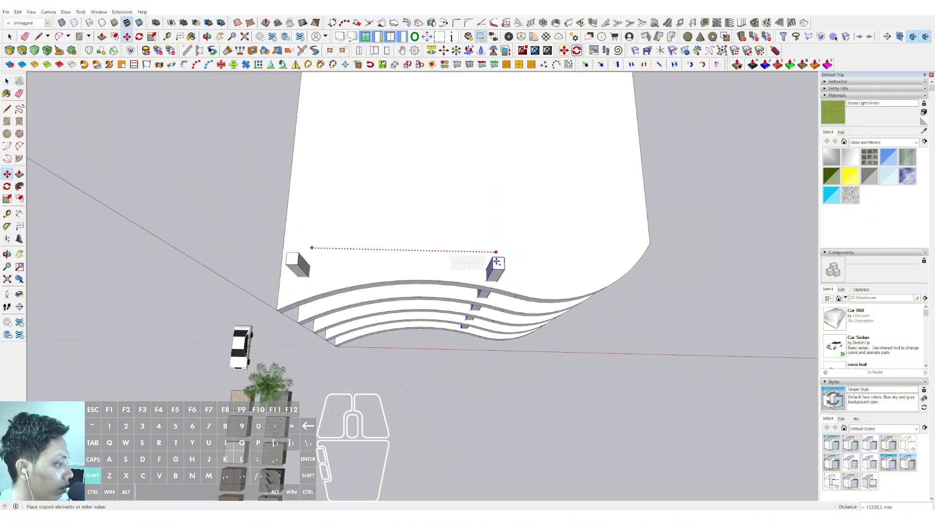
key("Escape")
Move the column slightly back along the green axis, away from the curved front edge
scroll(301, 261, "up", 3)
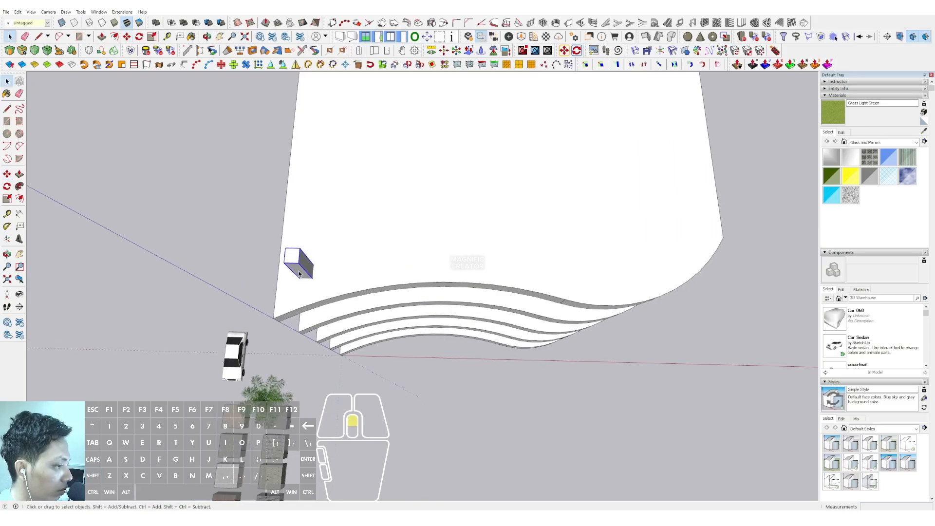
left_click(330, 270)
left_click(330, 258)
scroll(316, 264, "down", 2)
key("space")
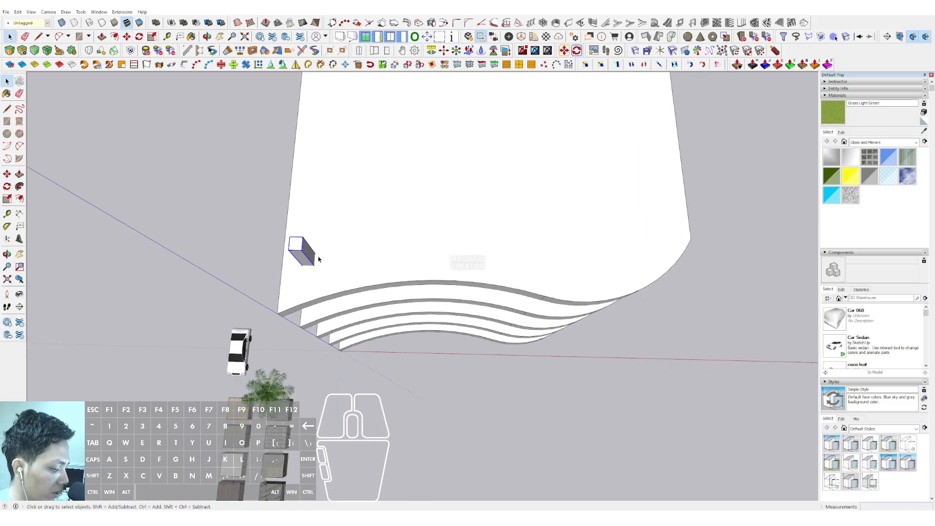
Copy the column about 19048 mm along the red axis and divide the distance into 3 for a row of four evenly spaced columns
key("m")
key("ctrl")
left_click(322, 248)
middle_click_drag(466, 247, 346, 251, "shift")
scroll(346, 250, "down", 2, "shift")
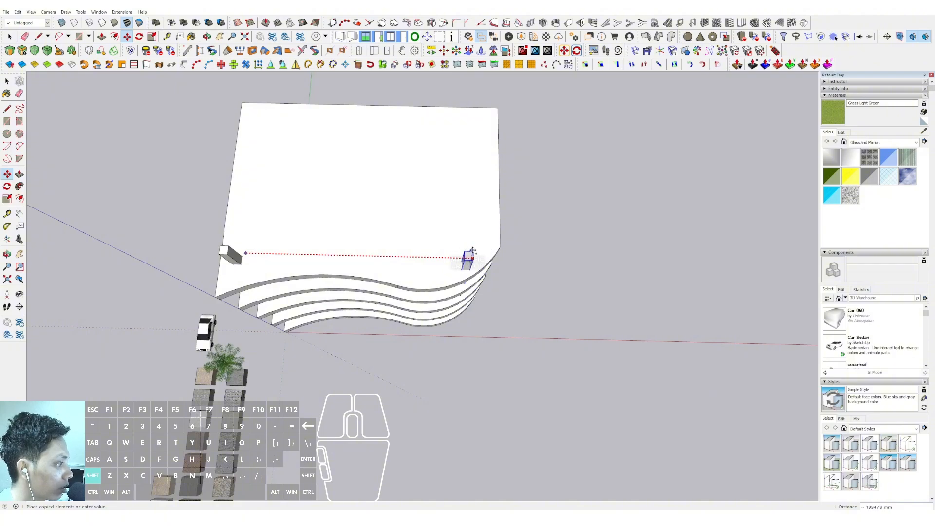
left_click(472, 250)
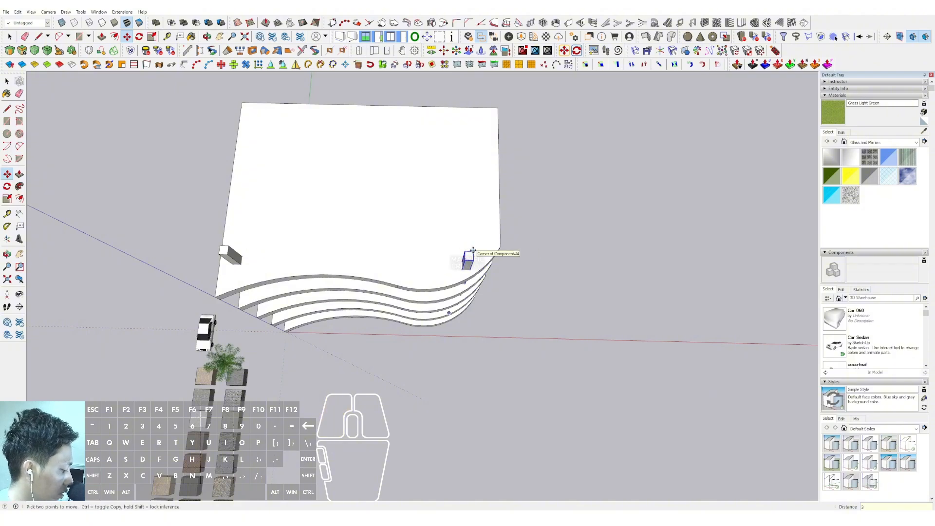
key("space")
Copy the row of columns about 14485 mm back along the green axis and divide the distance into 2 for three rows
middle_click_drag(471, 252, 387, 305)
left_click(460, 229)
scroll(449, 226, "up", 2, "shift")
left_click(364, 276)
scroll(385, 263, "down", 1)
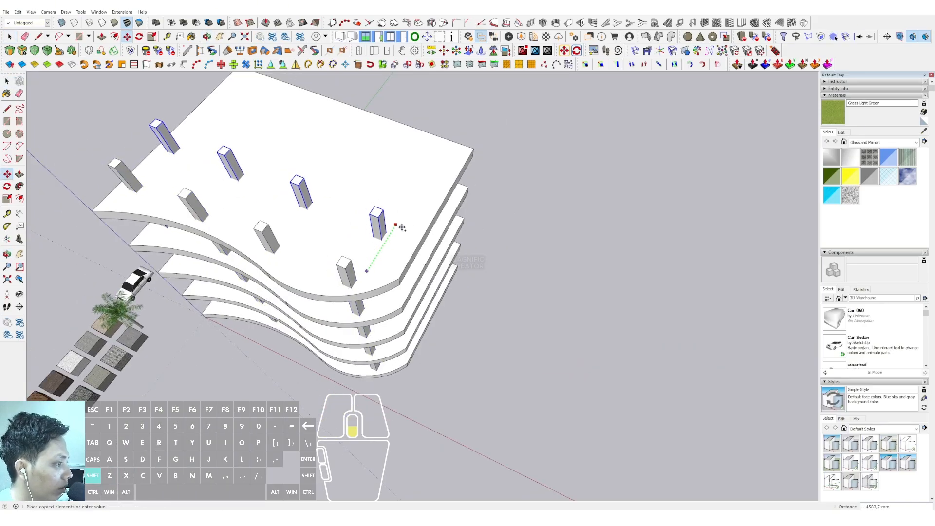
middle_click_drag(399, 225, 330, 307, "shift")
left_click(397, 216)
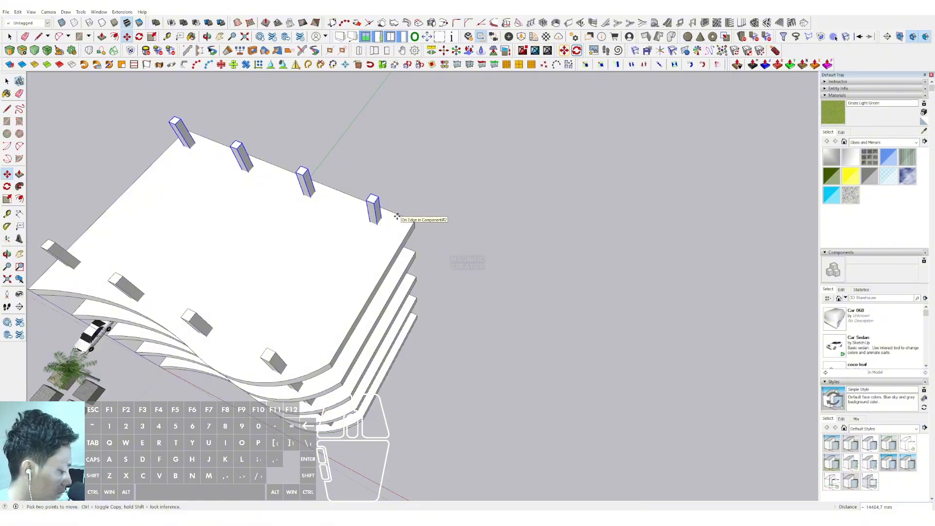
type("2/")
key("Return")
key("space")
Edit the column component and push its top face down until it is level with the top slab's upper surface
scroll(390, 234, "down", 2)
middle_click_drag(357, 273, 398, 258, "shift")
scroll(309, 220, "up", 1)
middle_click_drag(401, 225, 384, 245, "shift")
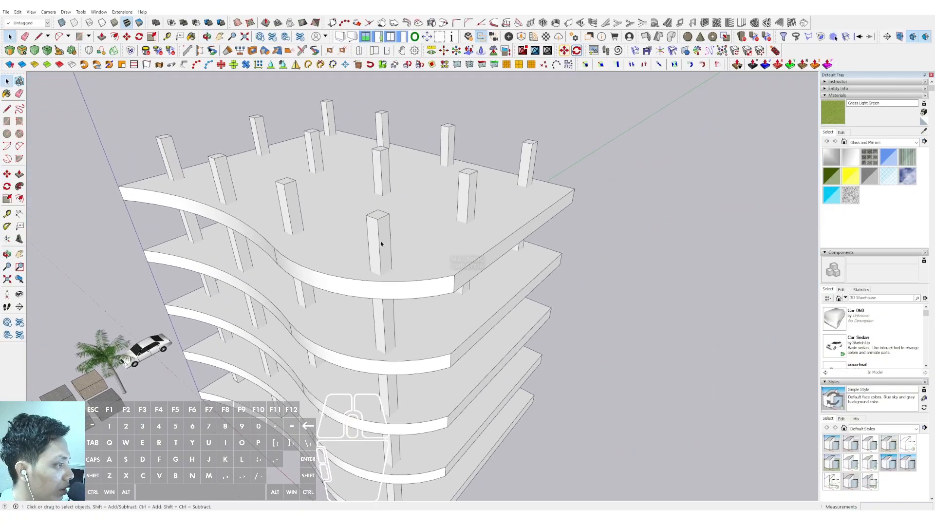
double_click(382, 236)
left_click_drag(350, 192, 419, 247)
key("p")
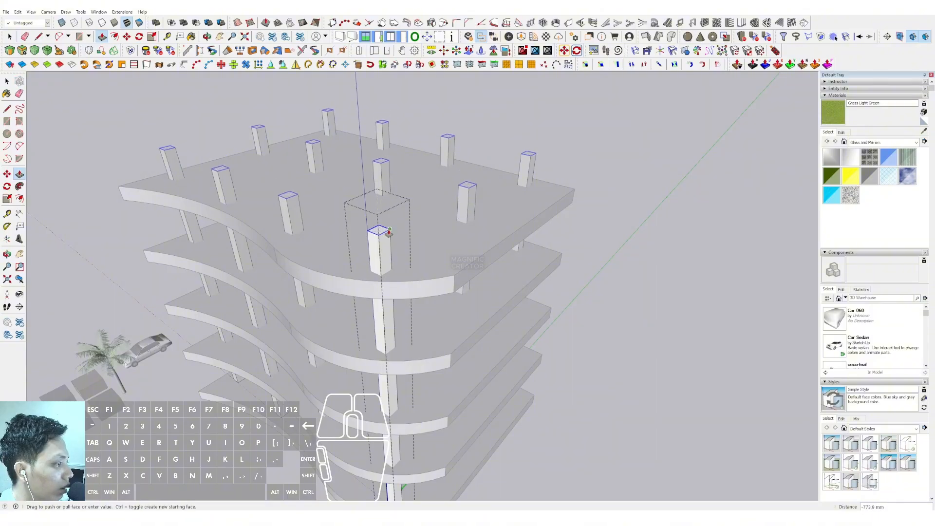
left_click(385, 217)
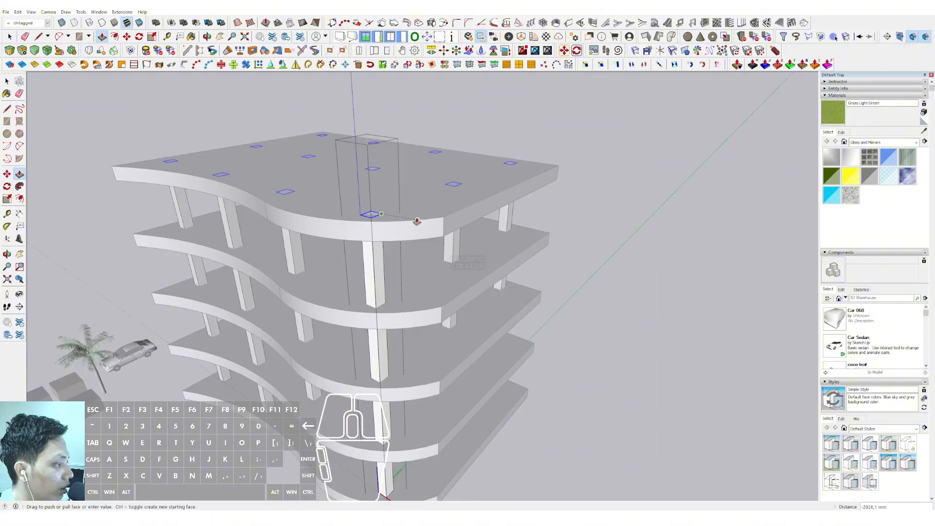
key("space")
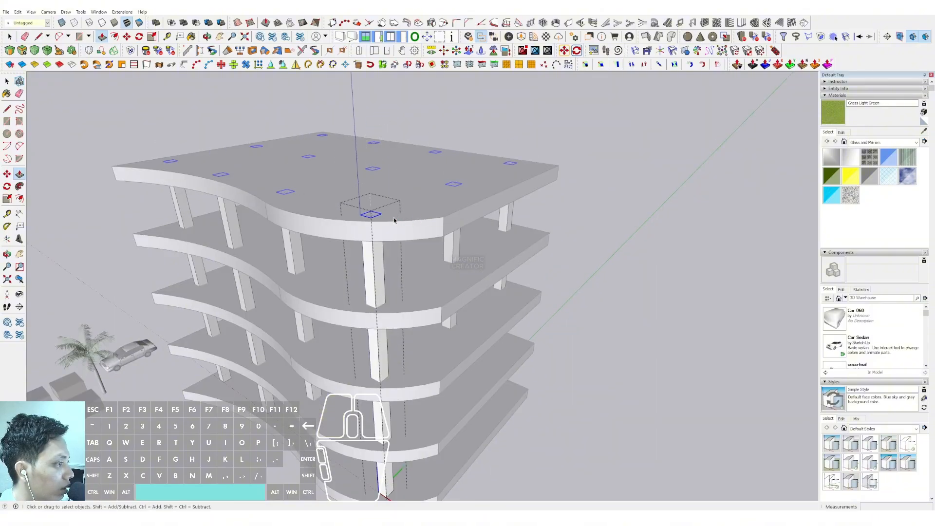
Examine the slabs and the column grid from several angles
scroll(523, 178, "down", 5)
scroll(332, 205, "up", 3)
middle_click_drag(362, 236, 284, 178)
middle_click_drag(403, 307, 353, 368)
scroll(373, 285, "down", 3)
scroll(414, 243, "up", 2)
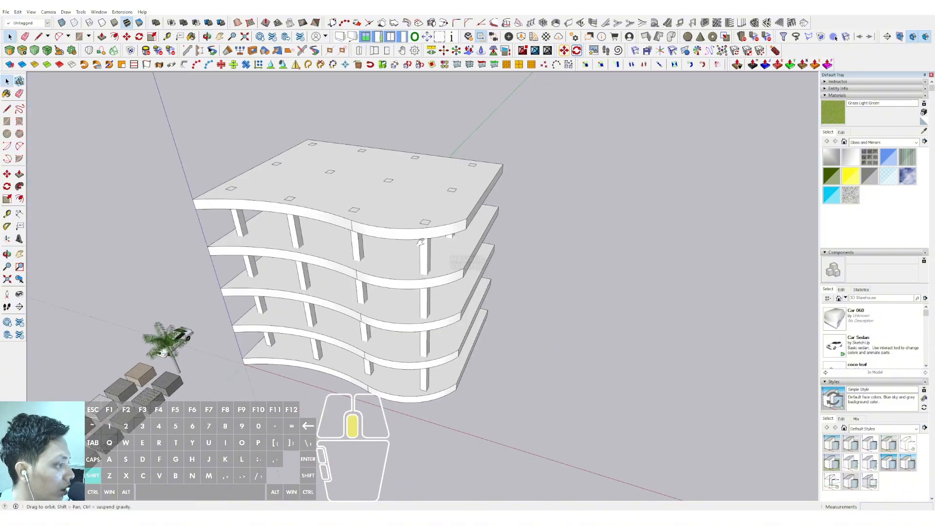
middle_click_drag(414, 244, 403, 300)
middle_click_drag(399, 264, 340, 292)
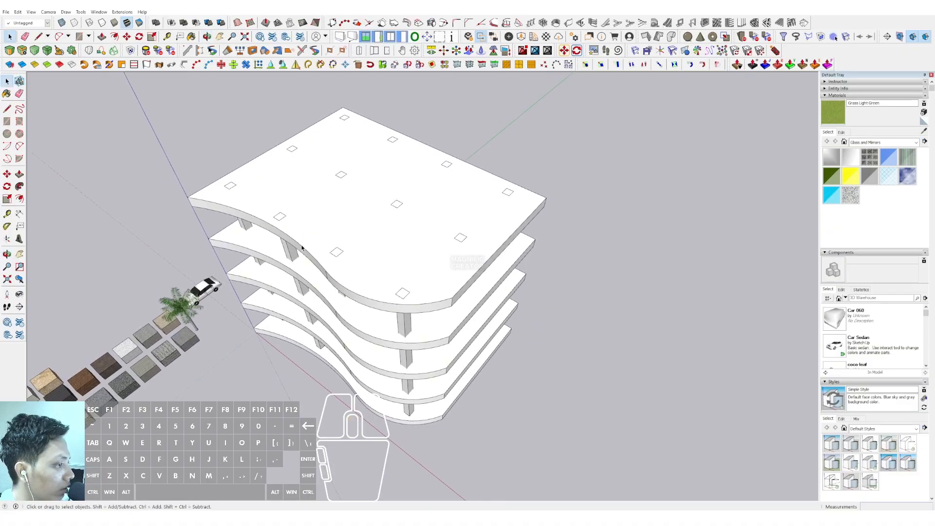
triple_click(302, 247)
left_click(334, 287)
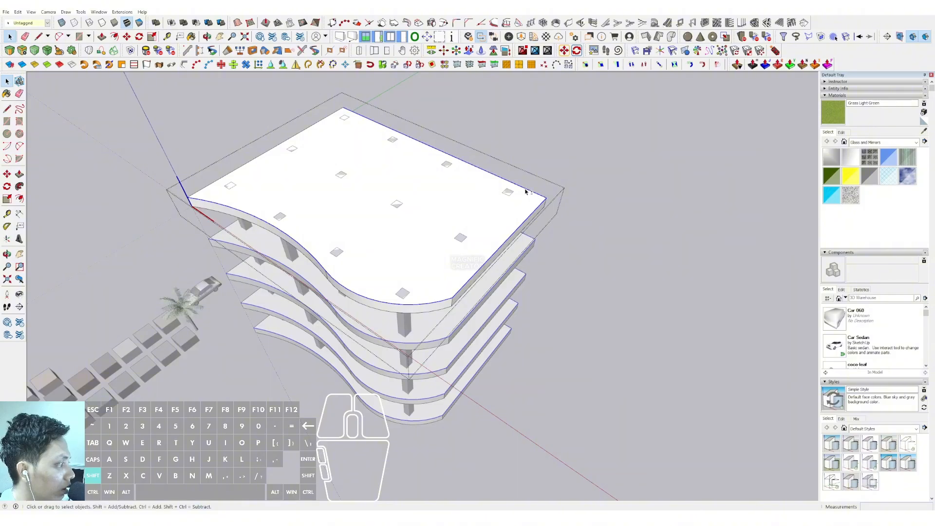
scroll(252, 163, "down", 3)
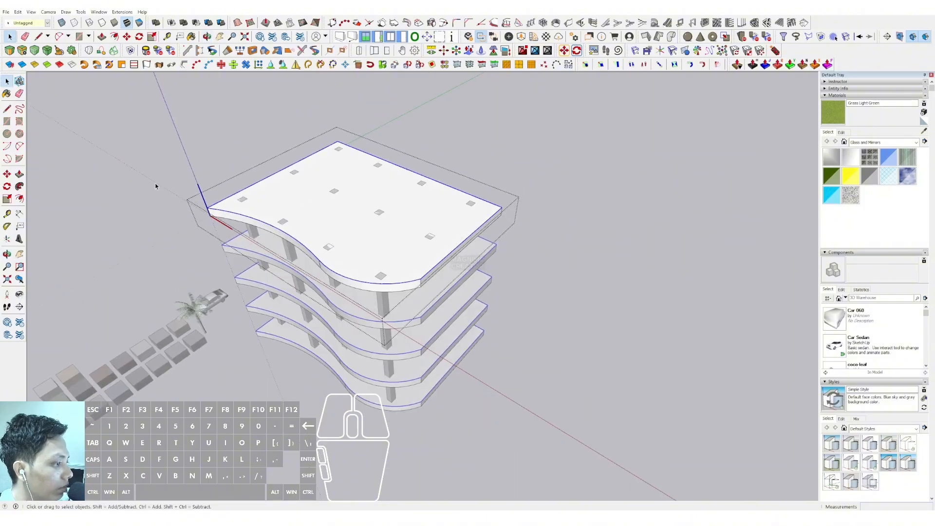
left_click(152, 186)
Copy the three straight upper edges of the top slab and paste them in place outside the slab component
double_click(267, 196)
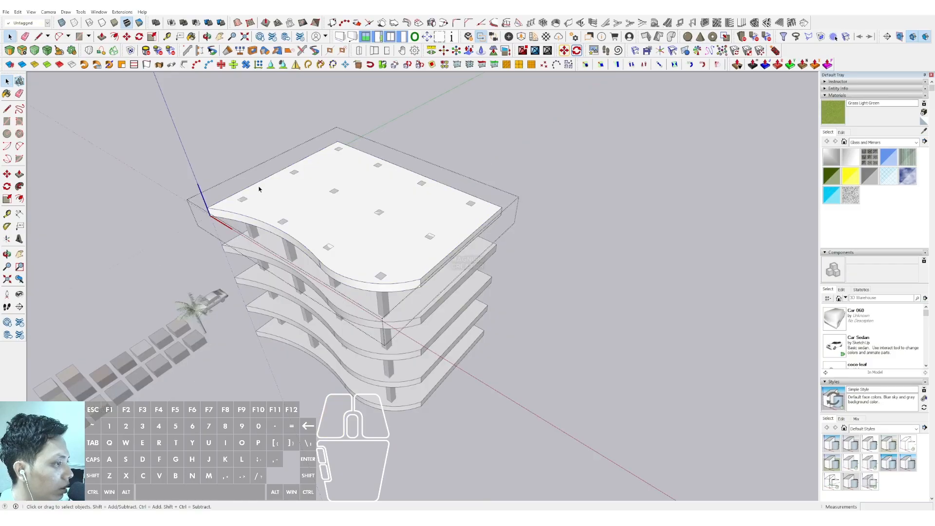
left_click(262, 183)
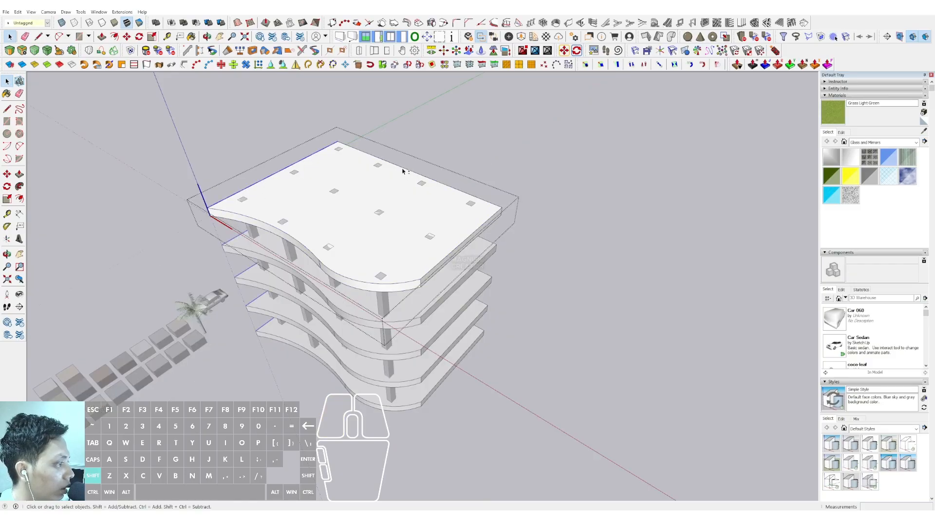
scroll(429, 201, "up", 1, "shift")
left_click(461, 249, "shift")
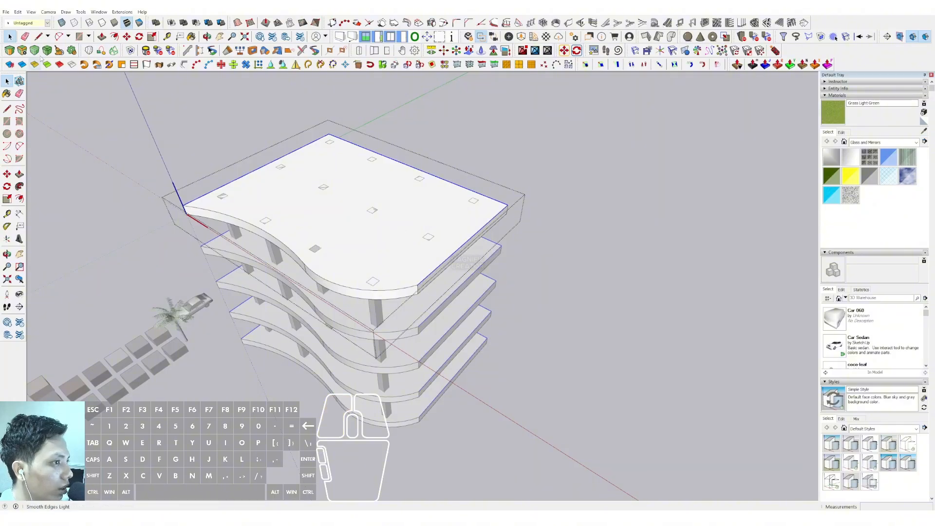
left_click(18, 12)
left_click(37, 47)
left_click(154, 136)
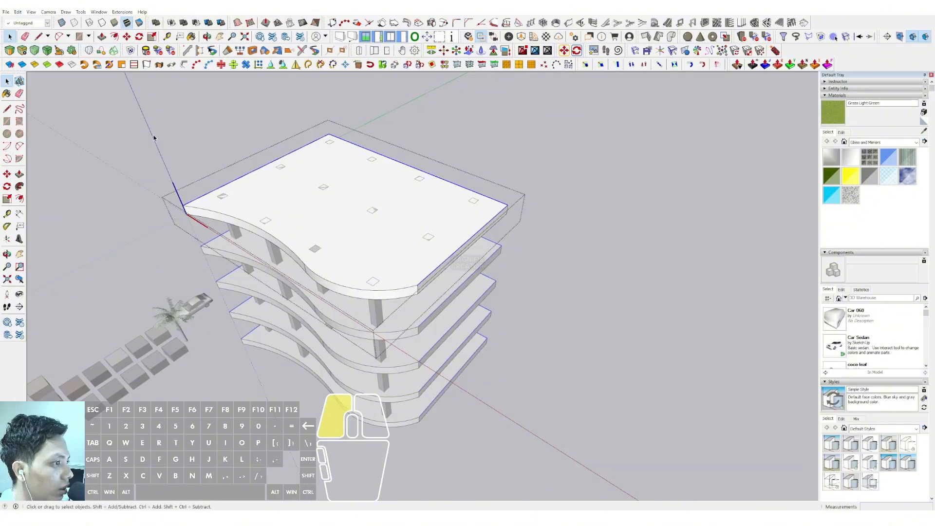
left_click(19, 12)
left_click(39, 65)
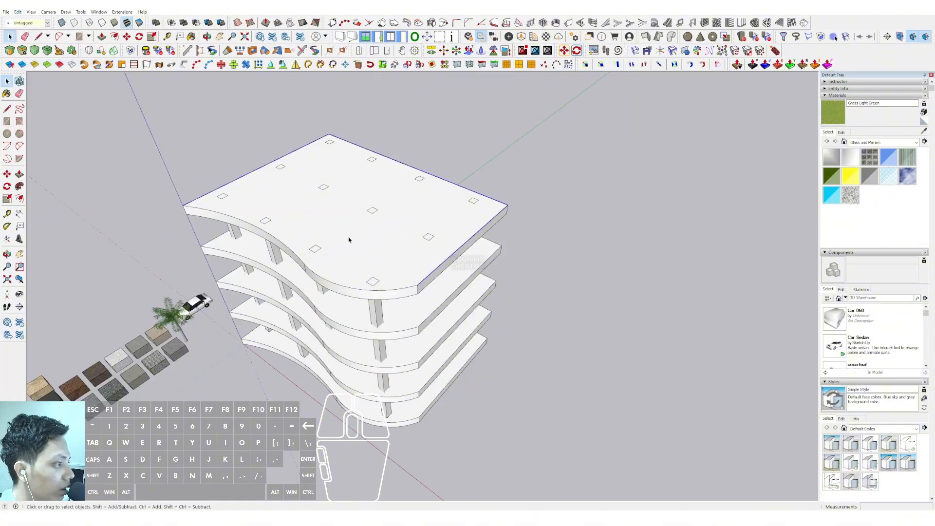
Trace the first curve of the top slab's front edge with a two-point arc from the slab corner to the point where the curvature reverses
scroll(379, 281, "up", 2)
middle_click_drag(379, 280, 423, 304, "shift")
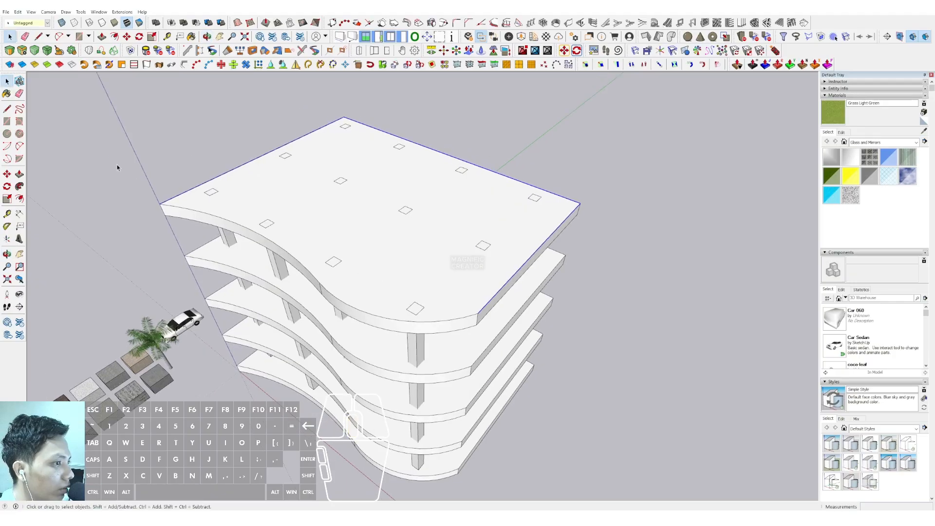
left_click(19, 146)
left_click(160, 203)
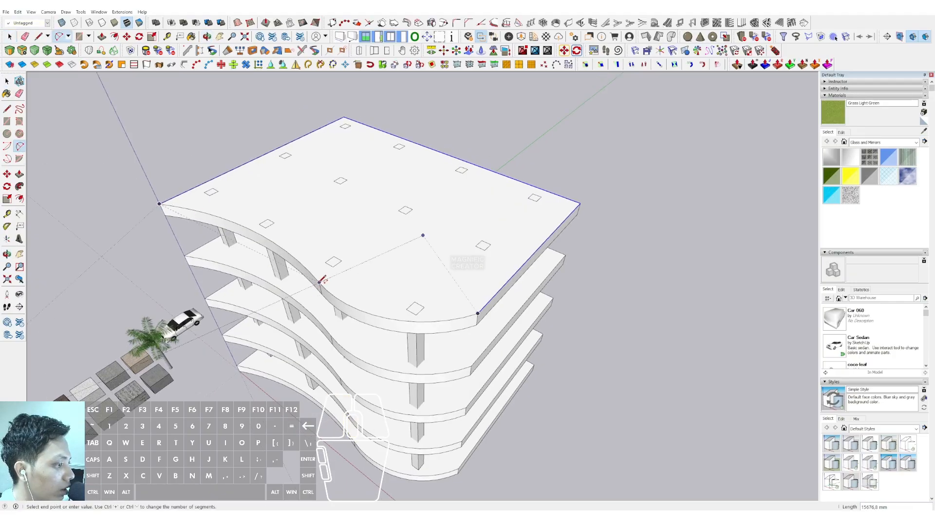
left_click(320, 282)
scroll(299, 255, "up", 5)
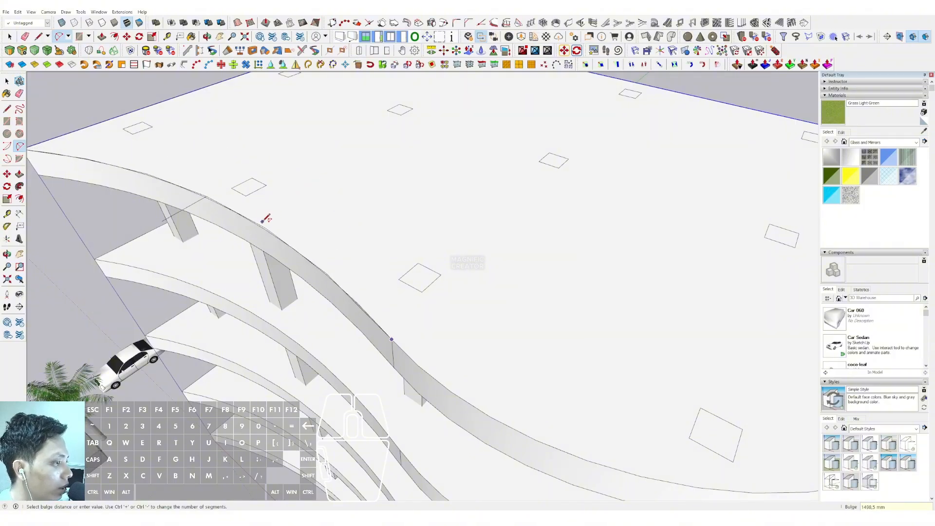
scroll(320, 242, "down", 5)
scroll(292, 161, "up", 6)
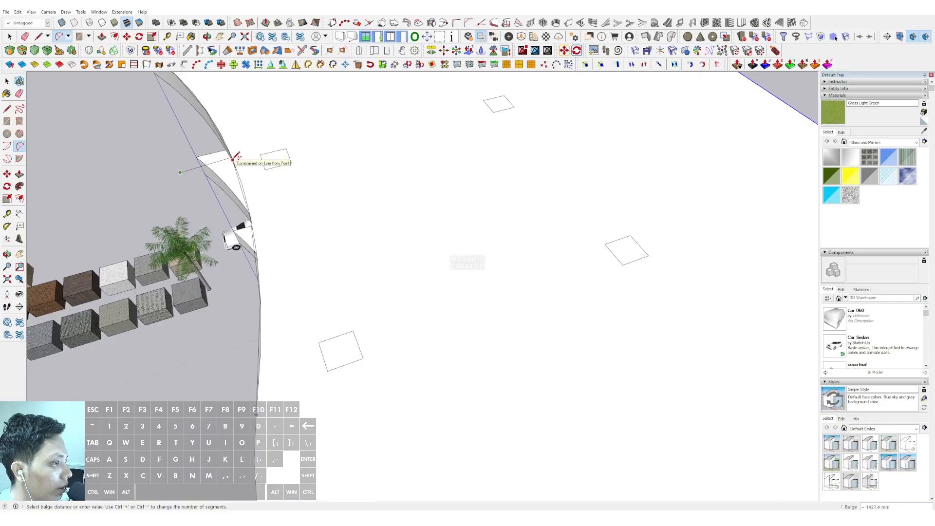
scroll(271, 194, "down", 5)
middle_click_drag(274, 221, 438, 248)
scroll(336, 266, "up", 3)
left_click(466, 197)
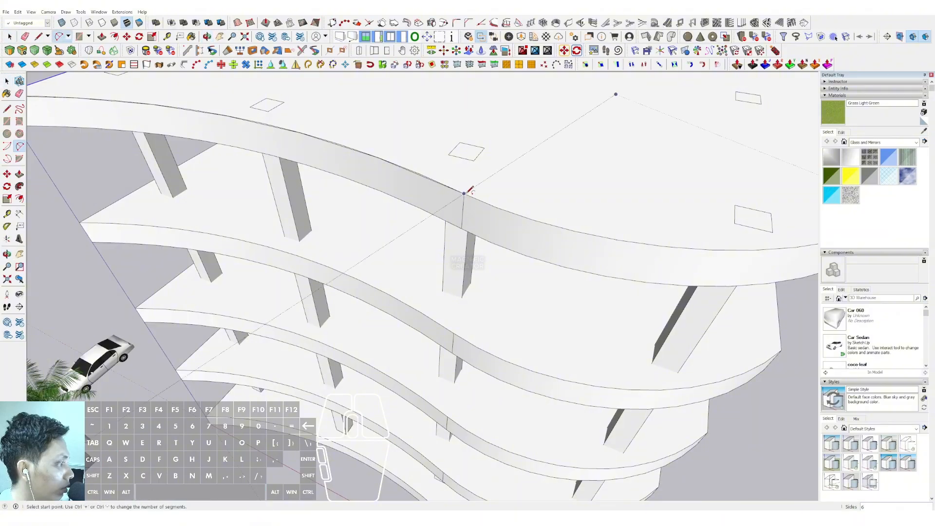
Trace the second curve of the front edge with a two-point arc ending at the slab's side edge, with a bulge of about 1693 mm
middle_click_drag(505, 224, 600, 273)
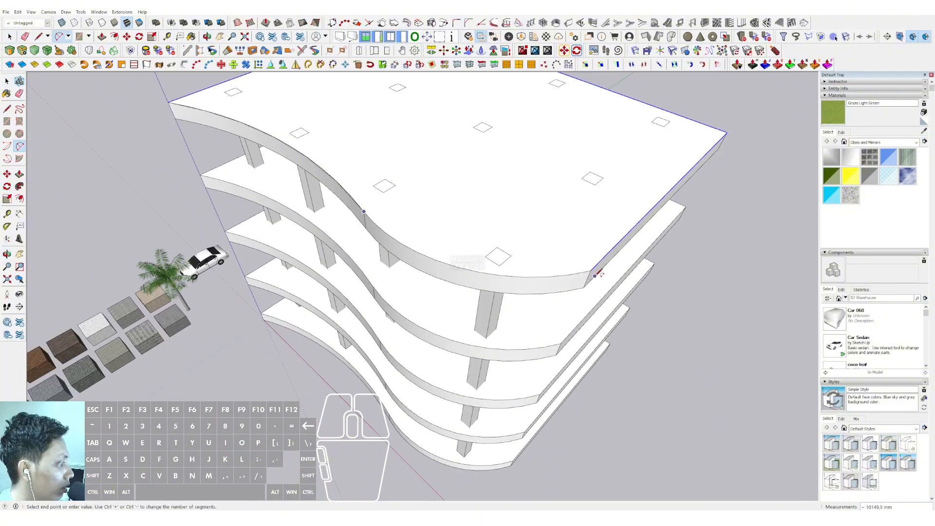
left_click(592, 271)
scroll(468, 274, "up", 1)
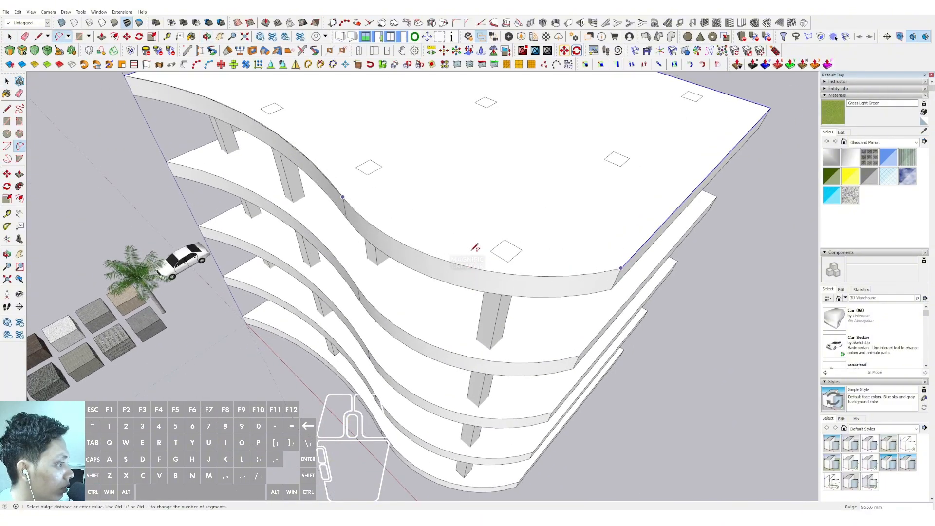
scroll(428, 242, "up", 1)
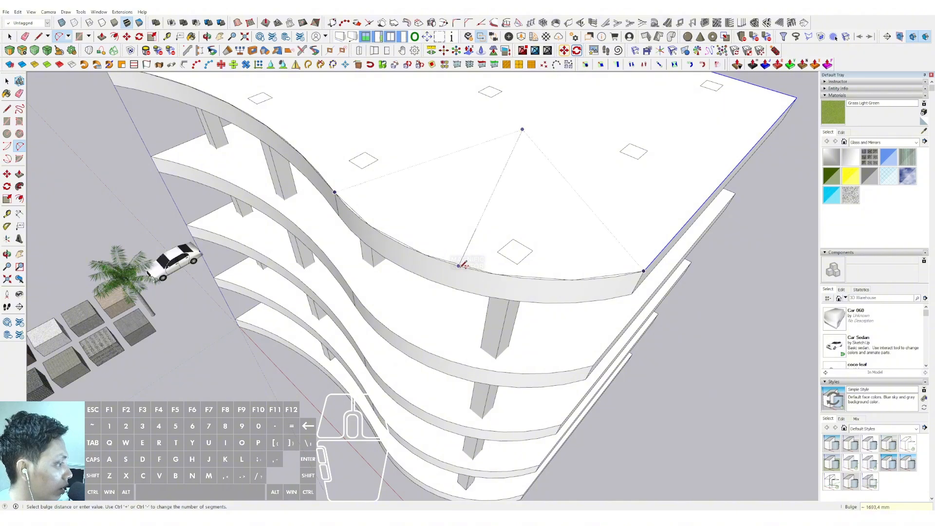
scroll(458, 266, "up", 5)
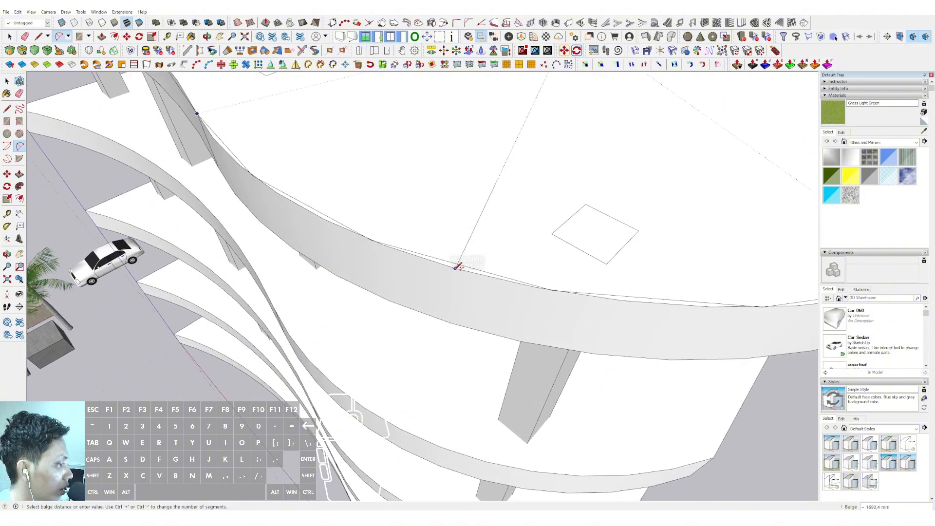
left_click(456, 268)
key("space")
scroll(410, 267, "down", 8)
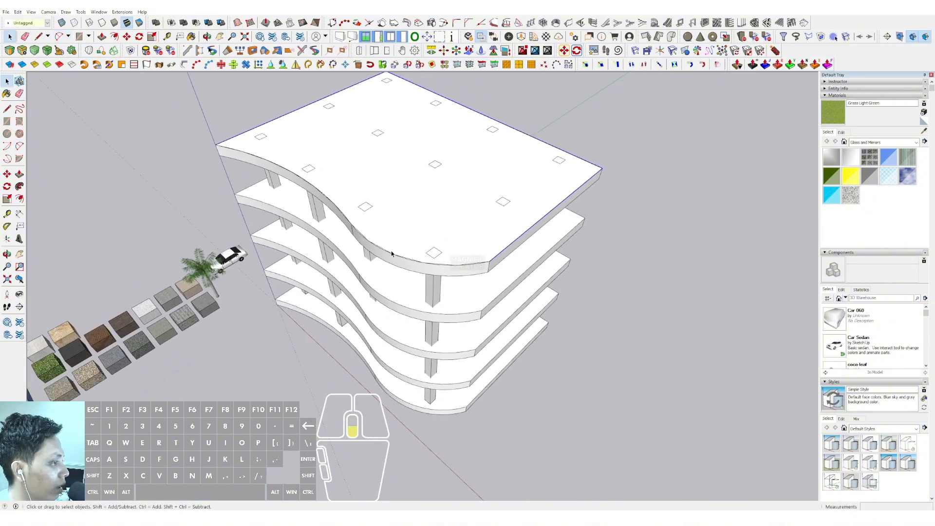
middle_click_drag(392, 252, 362, 264)
left_click(388, 275)
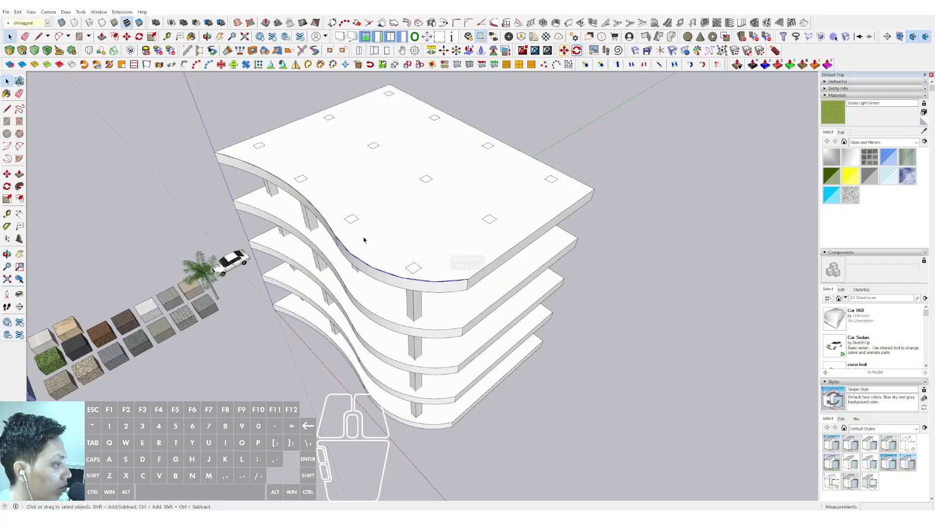
left_click(304, 197, "shift")
middle_click_drag(503, 246, 514, 226)
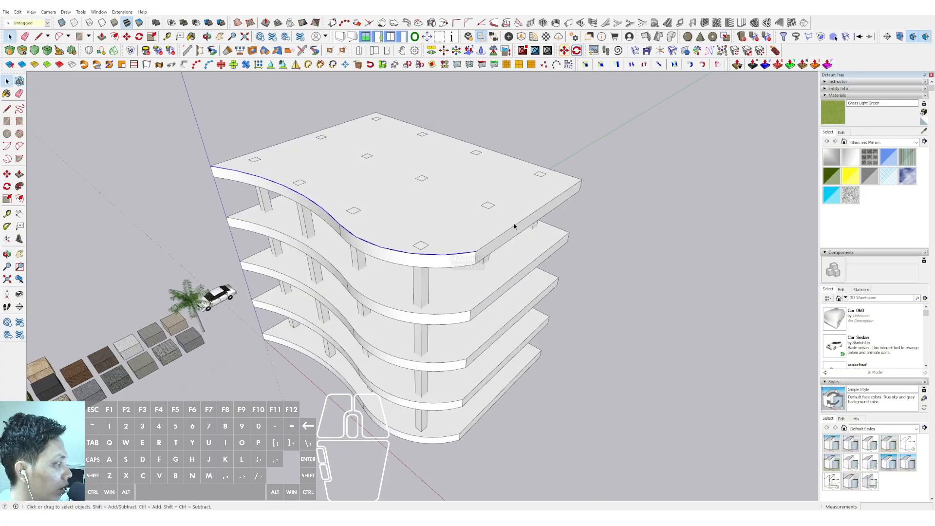
left_click(497, 241, "shift")
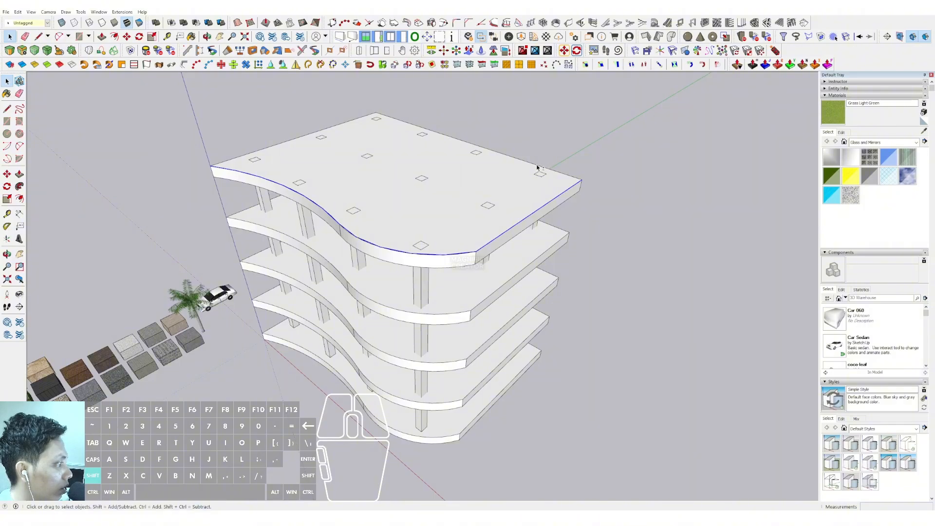
middle_click_drag(278, 142, 412, 109)
key("m")
left_click(418, 195)
scroll(415, 246, "down", 2, "shift")
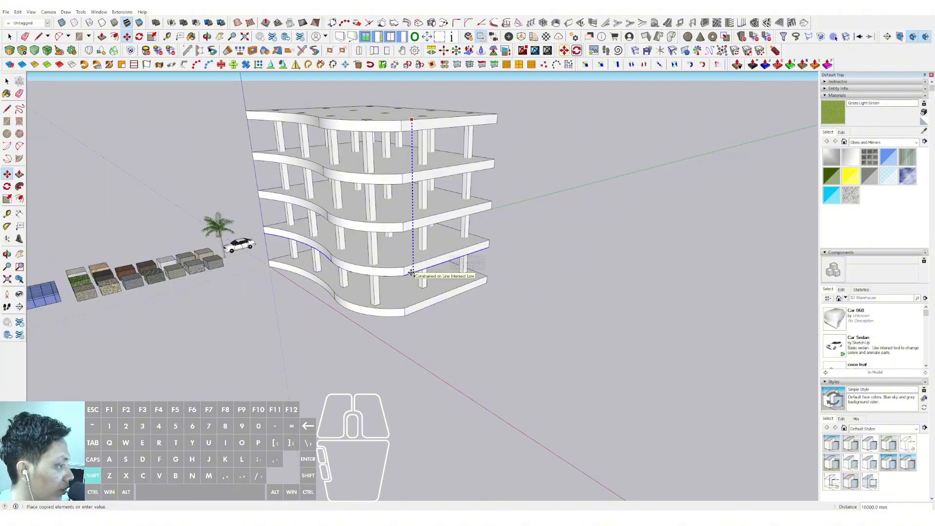
key("space")
Copy the traced roof outline and its face 3000 mm straight up above the top slab
middle_click_drag(410, 267, 428, 177)
left_click(421, 211)
key("m")
key("ctrl")
left_click(441, 198)
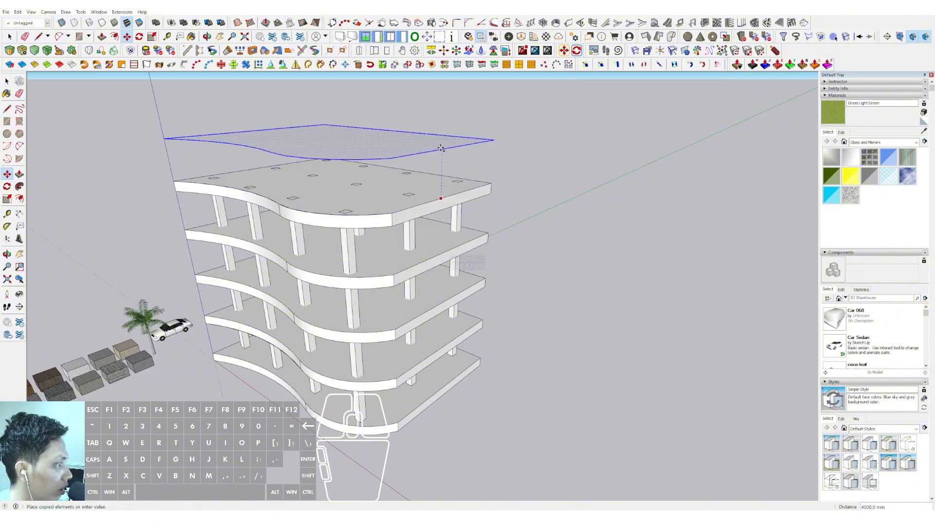
type("300")
key("Return")
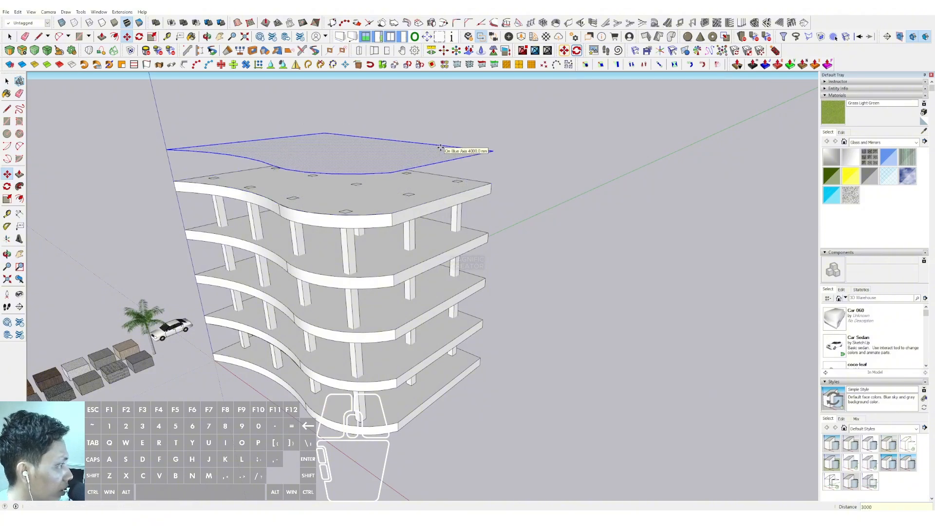
key("space")
left_click(475, 192)
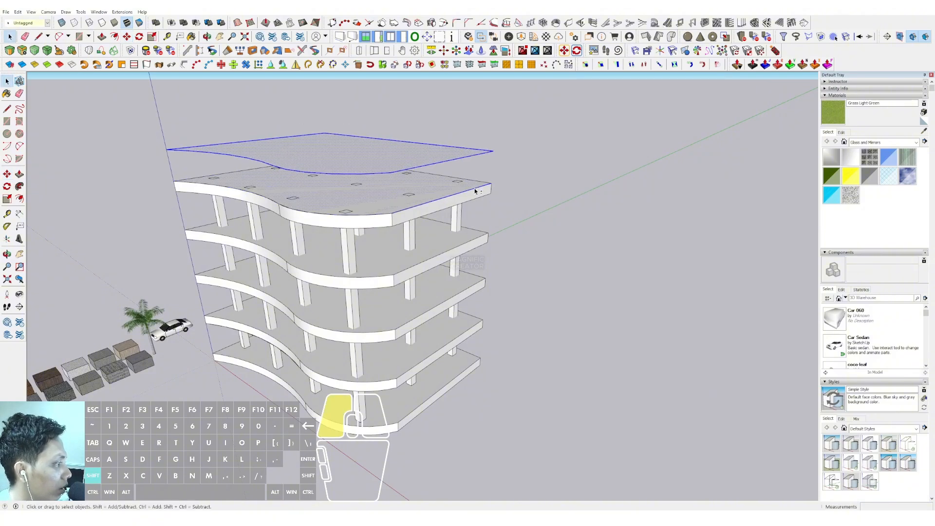
scroll(477, 328, "up", 2)
double_click(479, 323, "shift")
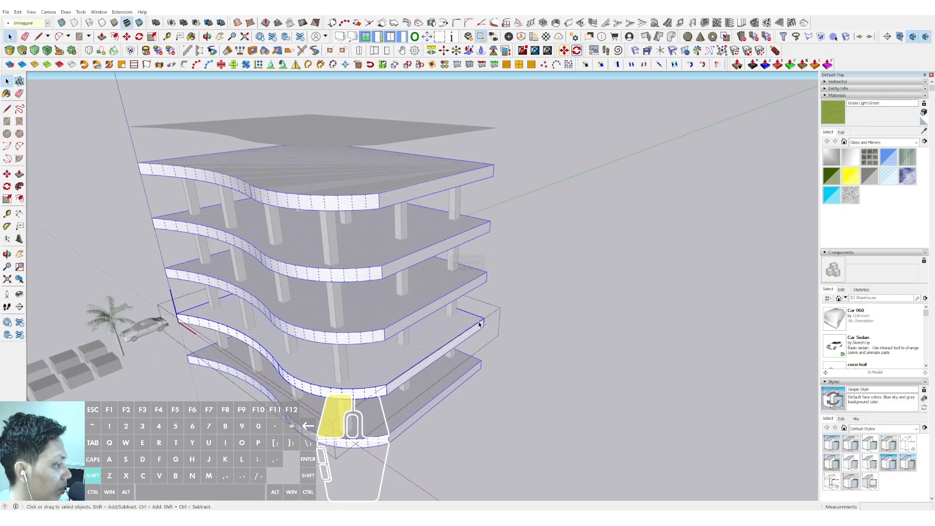
left_click(526, 303, "shift")
left_click(480, 323)
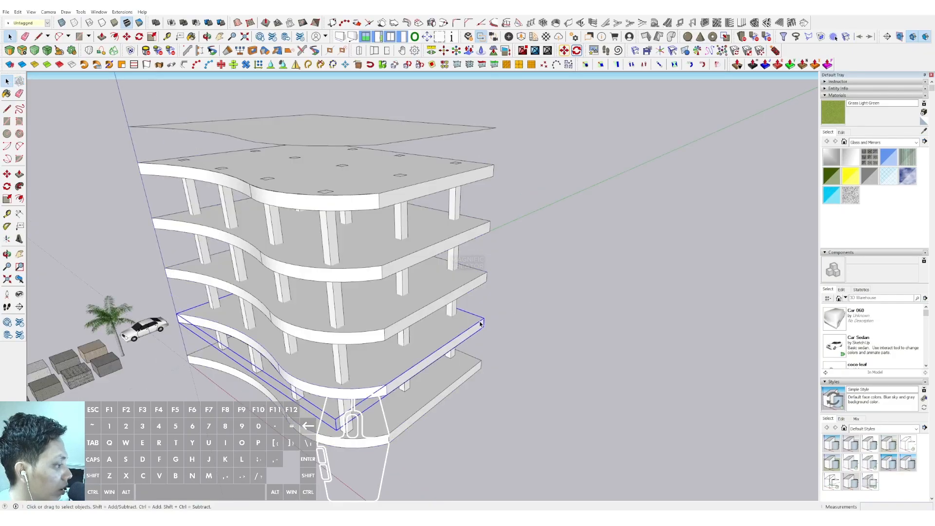
scroll(363, 392, "up", 3)
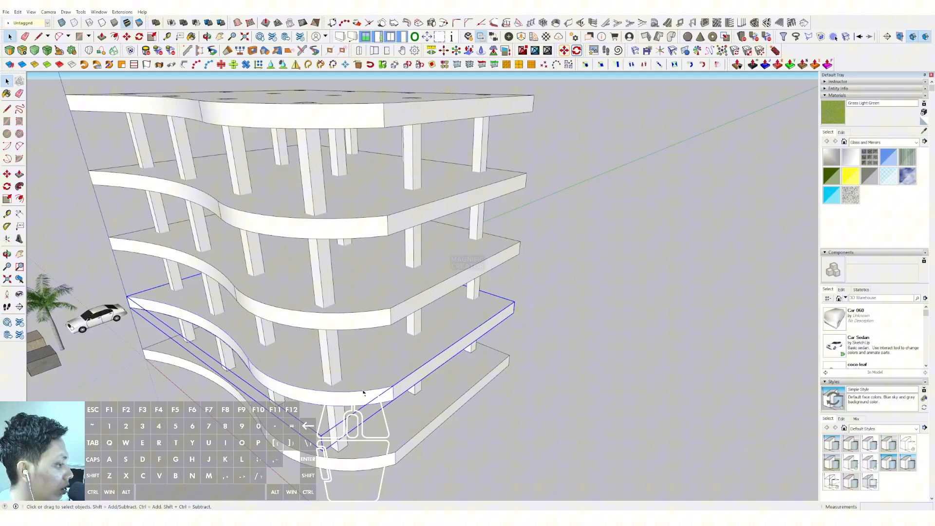
scroll(363, 393, "up", 1)
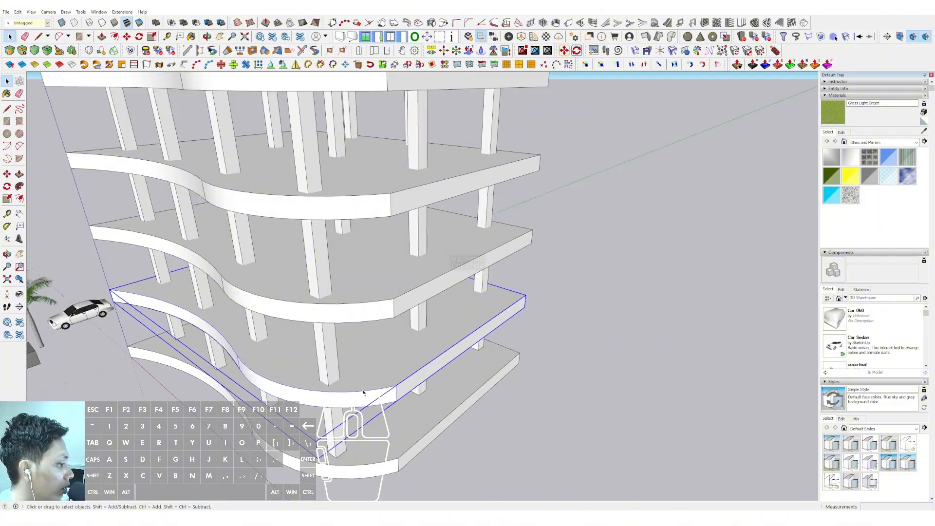
scroll(419, 253, "down", 2)
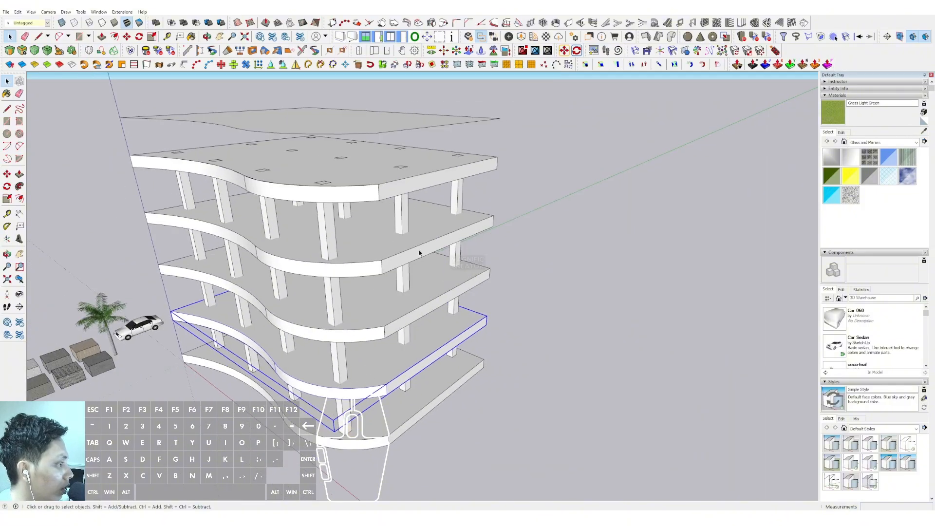
left_click(368, 187)
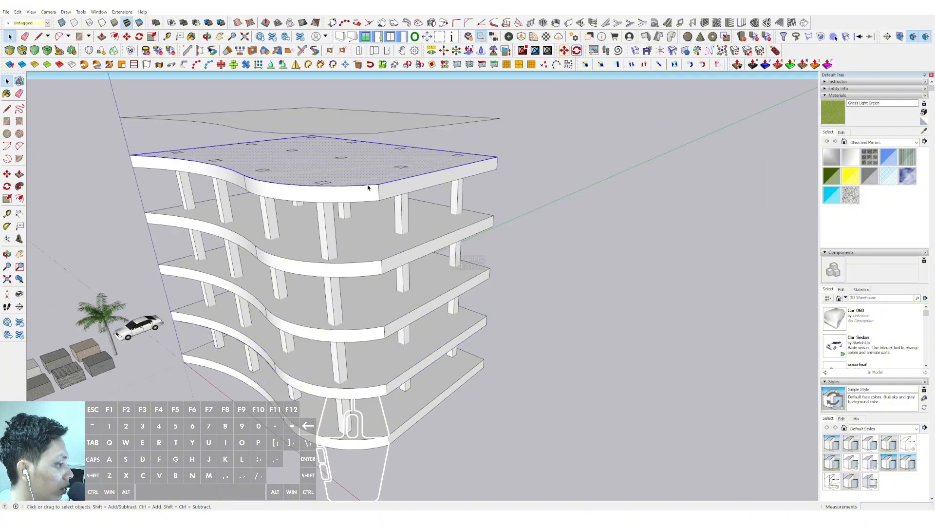
left_click(403, 373)
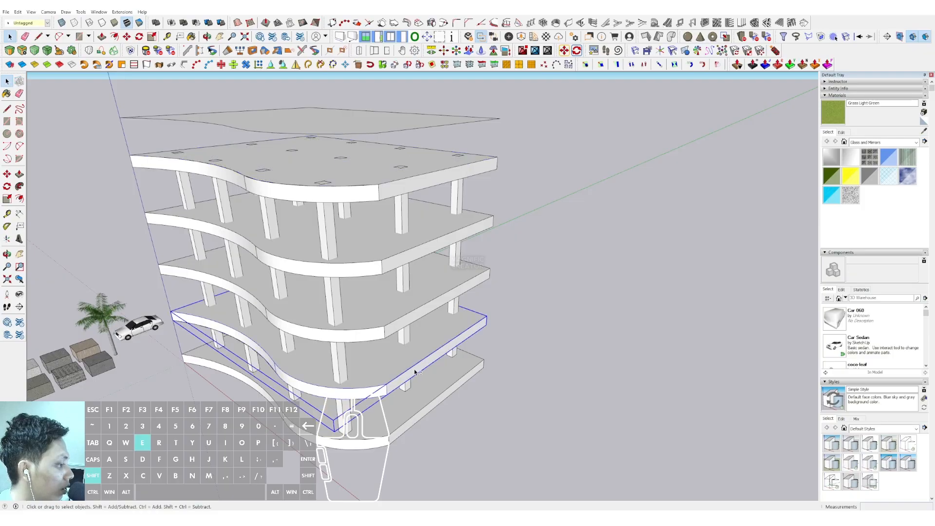
key("e")
key("ctrl+z")
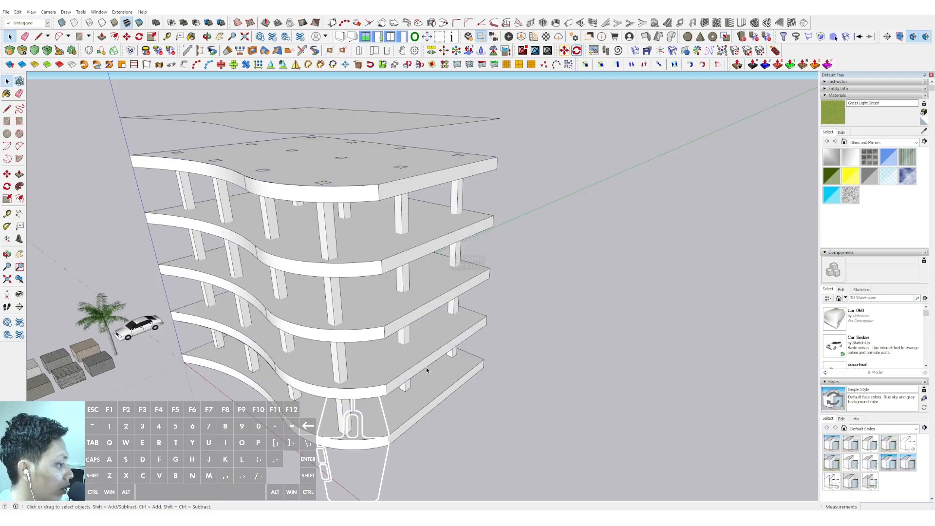
Select the outlines above the roof, on the top slab and at the second-lowest slab, and move them along the red axis beside the building
left_click(426, 367)
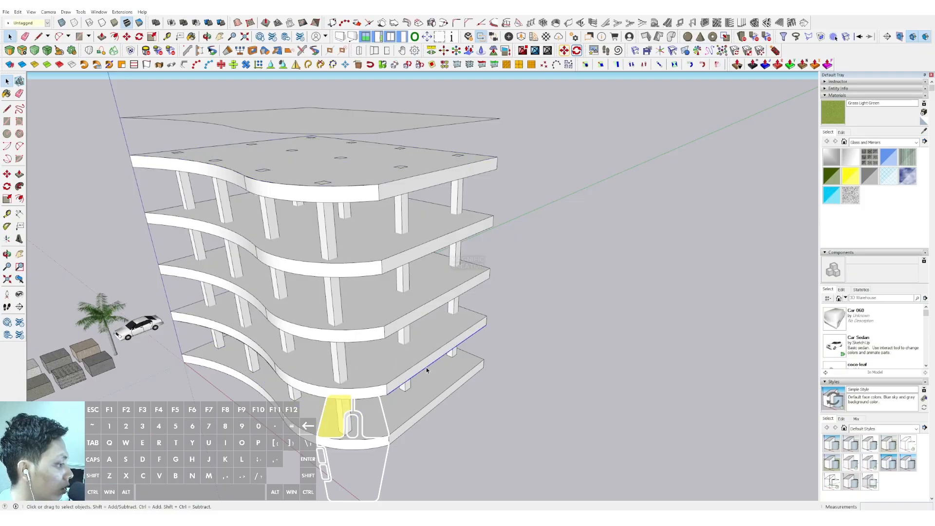
double_click(369, 186)
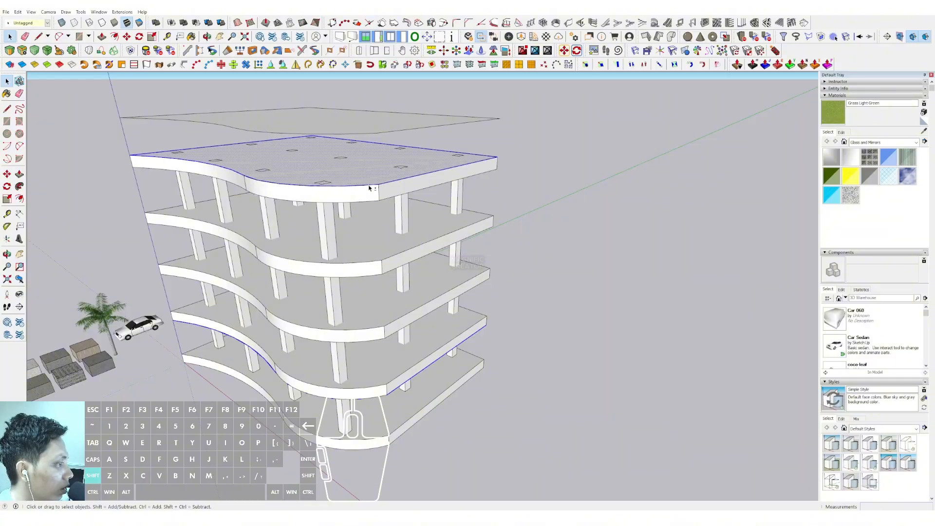
left_click(381, 129, "shift")
middle_click_drag(382, 129, 337, 261)
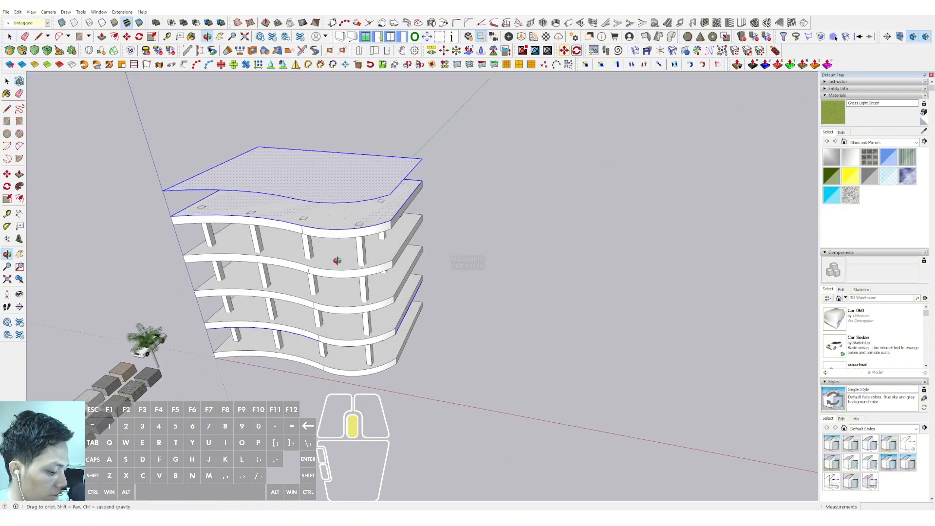
key("m")
left_click(320, 176)
key("ctrl")
scroll(351, 179, "down", 2, "shift")
middle_click_drag(350, 177, 369, 177, "shift")
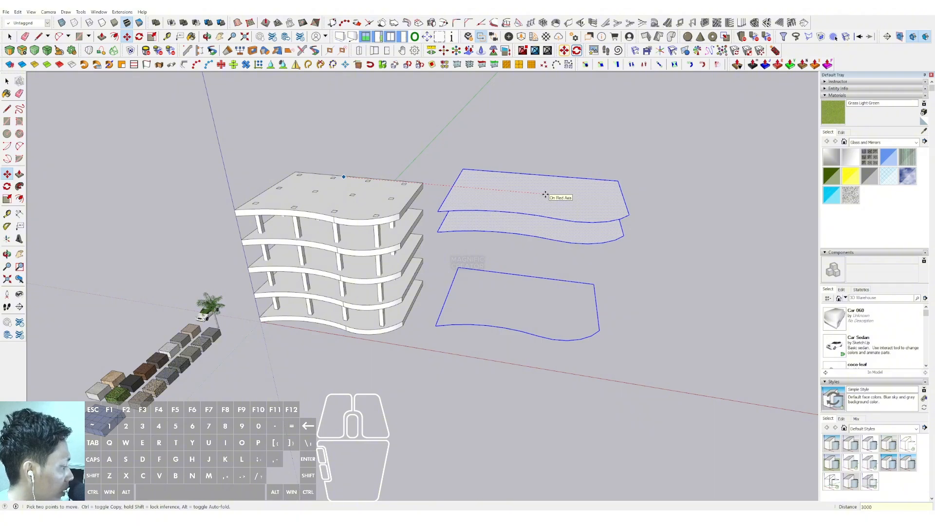
left_click(546, 195)
key("space")
Draw vertical lines joining the highest and lowest moved outlines at the two corners farthest from the building, closing that side wall
scroll(533, 217, "up", 2)
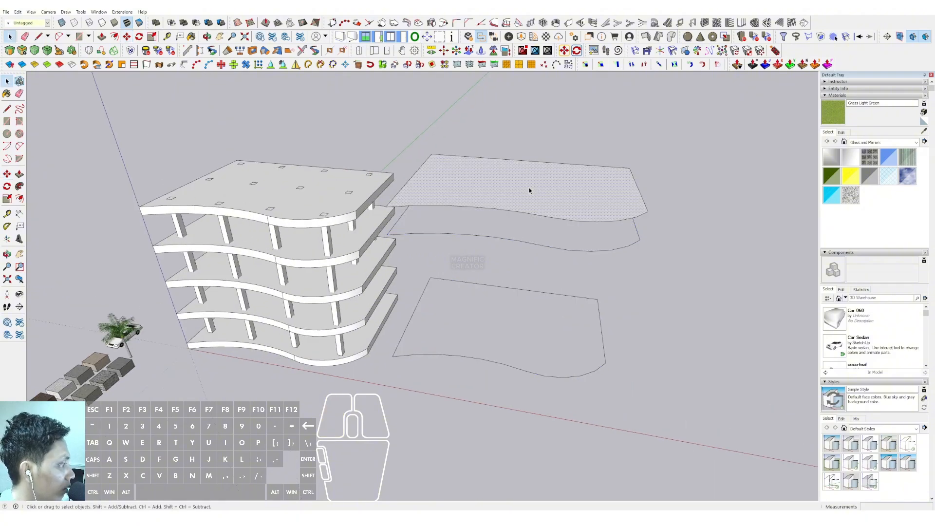
middle_click_drag(529, 190, 588, 145)
key("d")
left_click(553, 155)
key("shift")
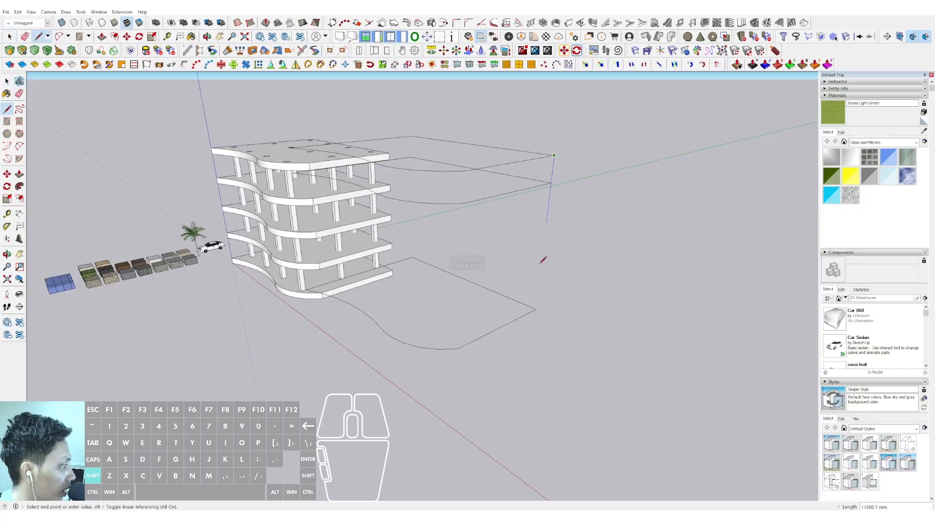
left_click(536, 309)
middle_click_drag(537, 309, 521, 218)
key("d")
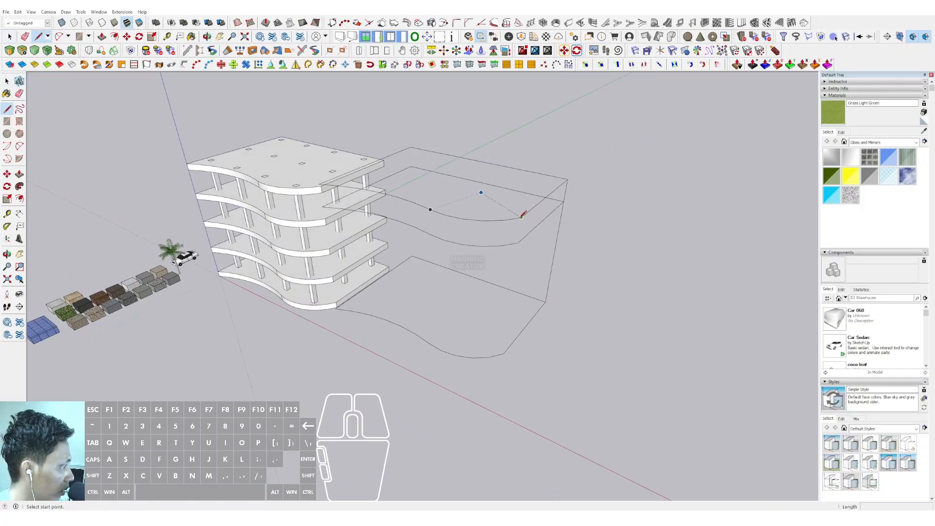
left_click(502, 352)
Draw vertical lines joining the highest and lowest outlines at the two corners nearest the building, closing the back and near side walls
middle_click_drag(503, 351, 383, 200)
left_click(382, 201)
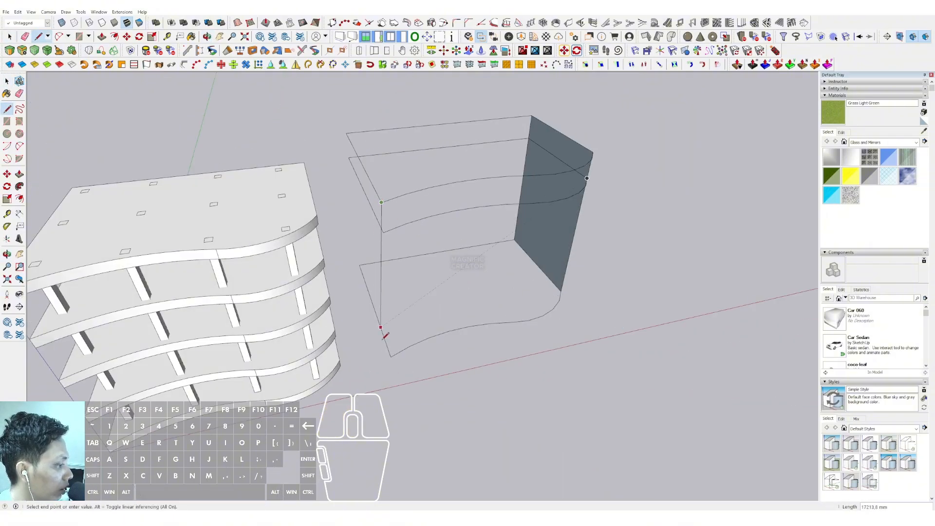
left_click(391, 356)
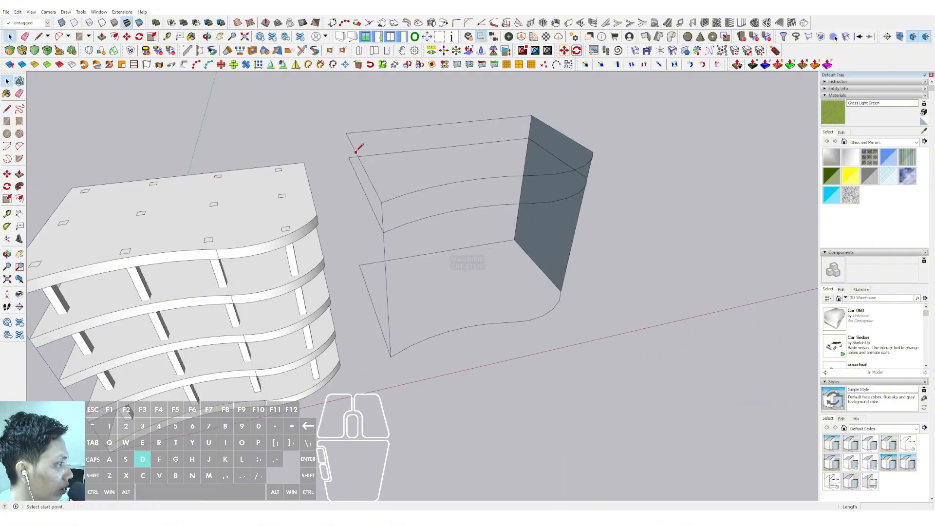
left_click(360, 263)
Draw vertical lines from the segment points of the top outline to the lowest outline along the front curve, starting near the building
middle_click_drag(542, 200, 390, 336)
scroll(397, 233, "up", 2)
key("l")
left_click(378, 235)
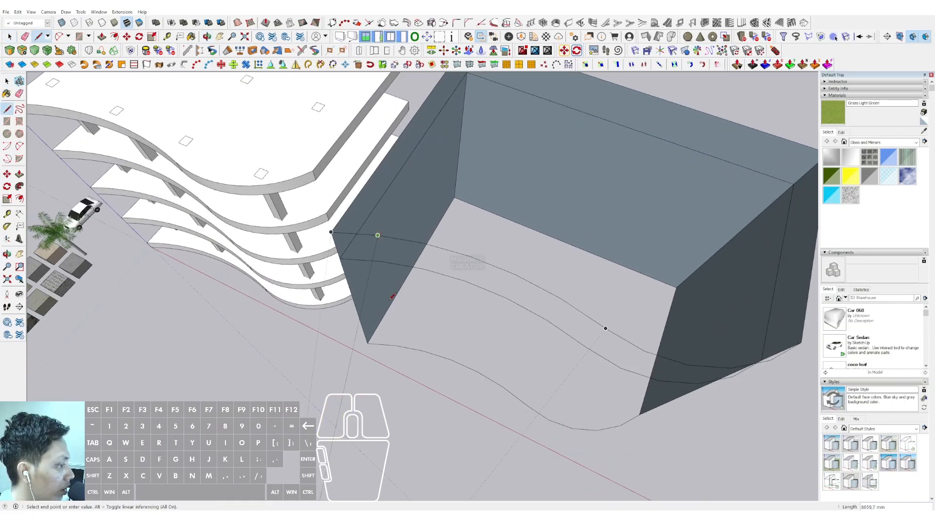
left_click(397, 346)
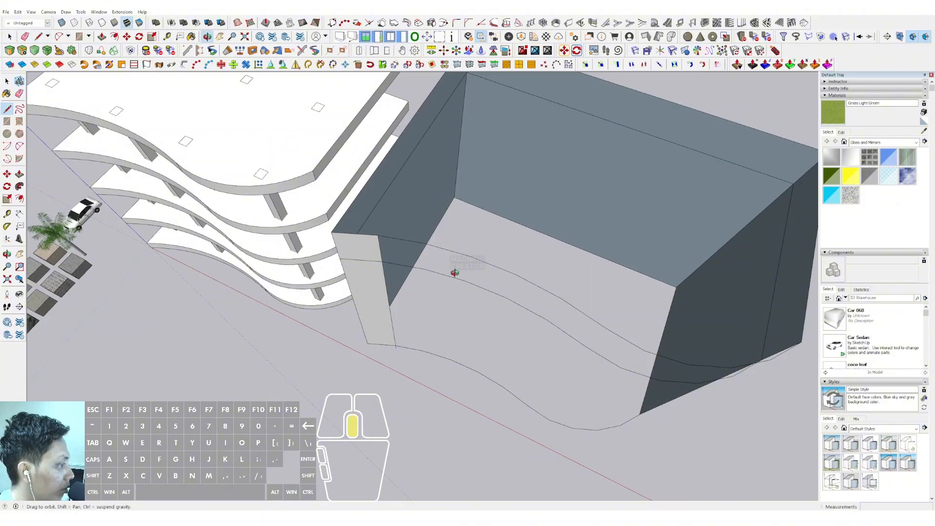
scroll(448, 244, "up", 2)
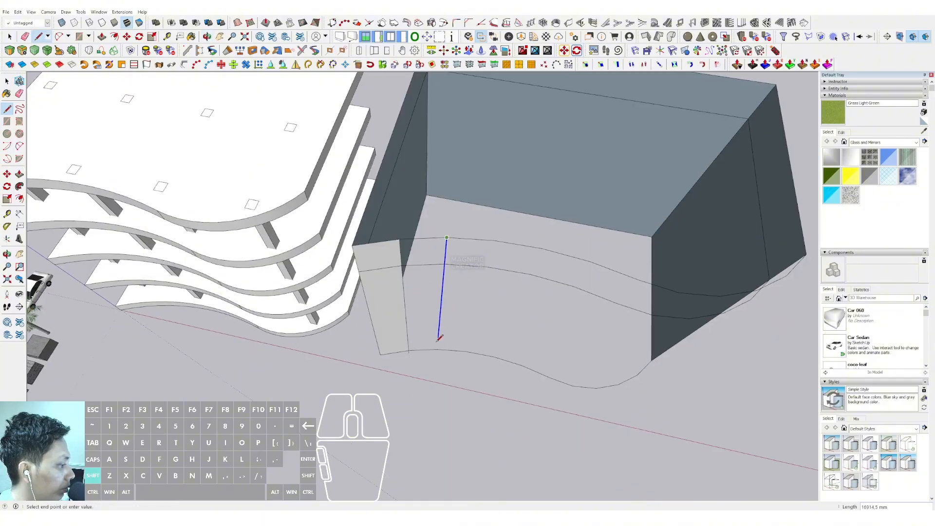
key("d")
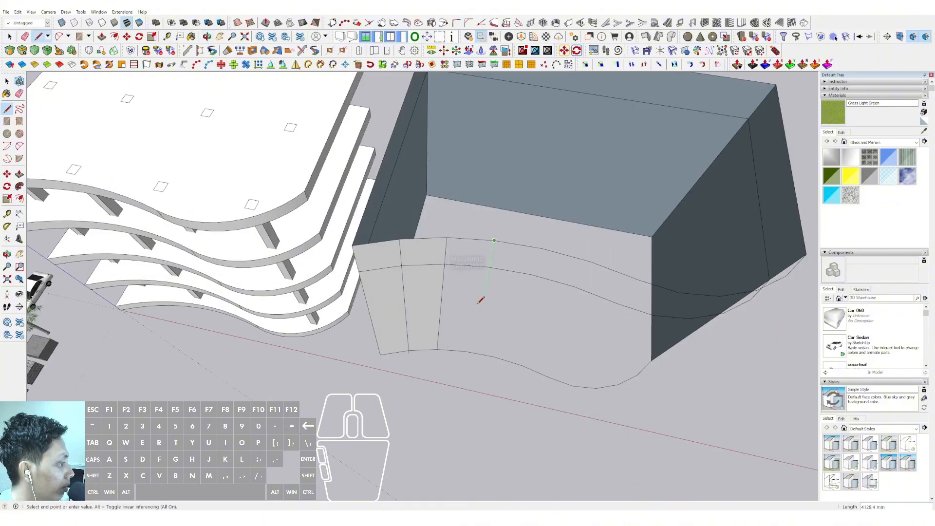
mouse_move(467, 349)
middle_mouse_down()
mouse_move(432, 274)
mouse_move(472, 262)
middle_mouse_up()
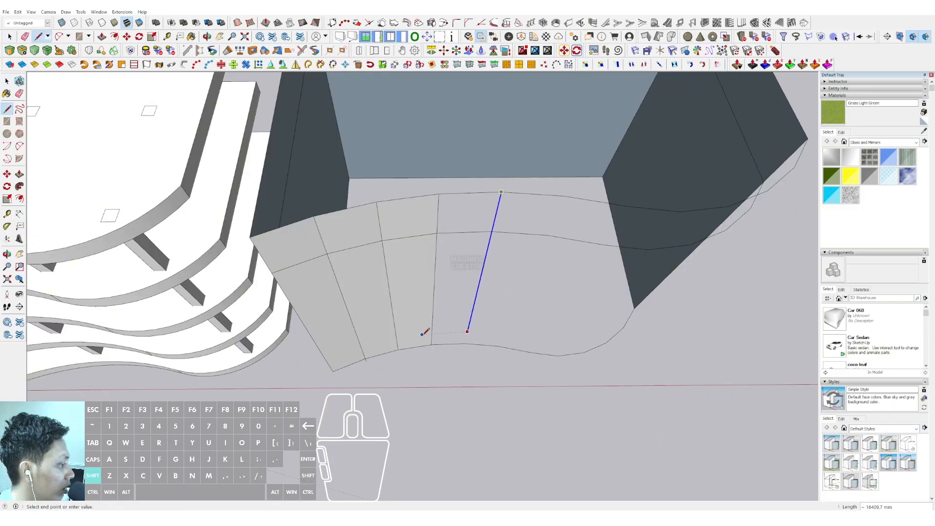
middle_click_drag(431, 339, 463, 225)
key("d")
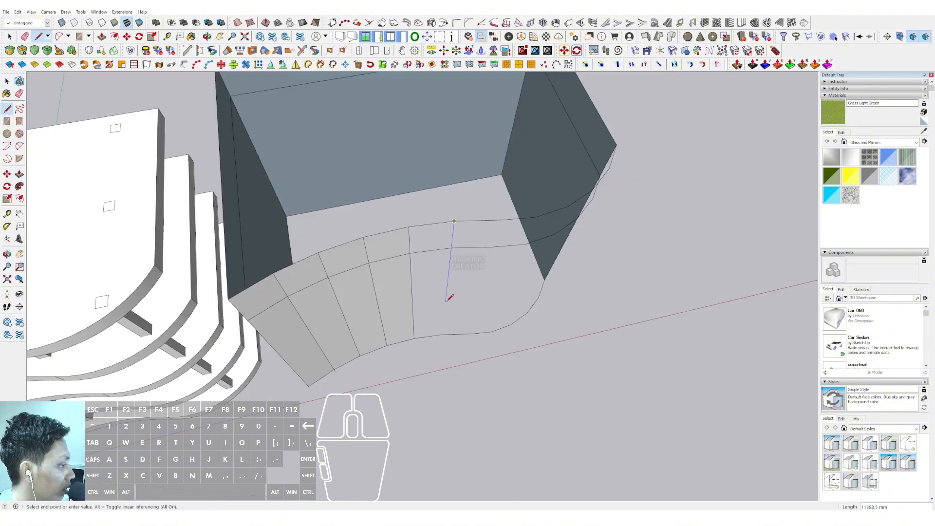
Draw the remaining vertical lines along the rest of the curved front up to the far side wall, closing the facade surface
middle_click_drag(449, 330, 419, 258)
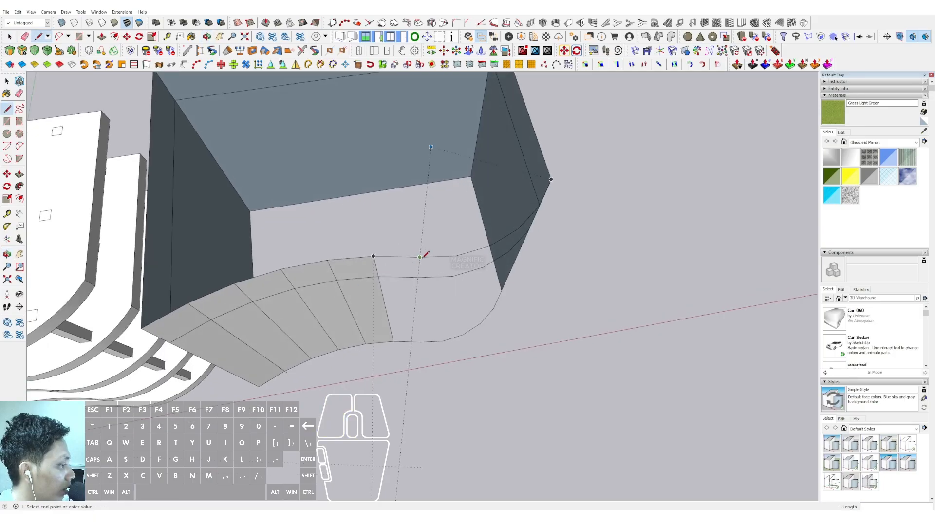
left_click(443, 339, "shift")
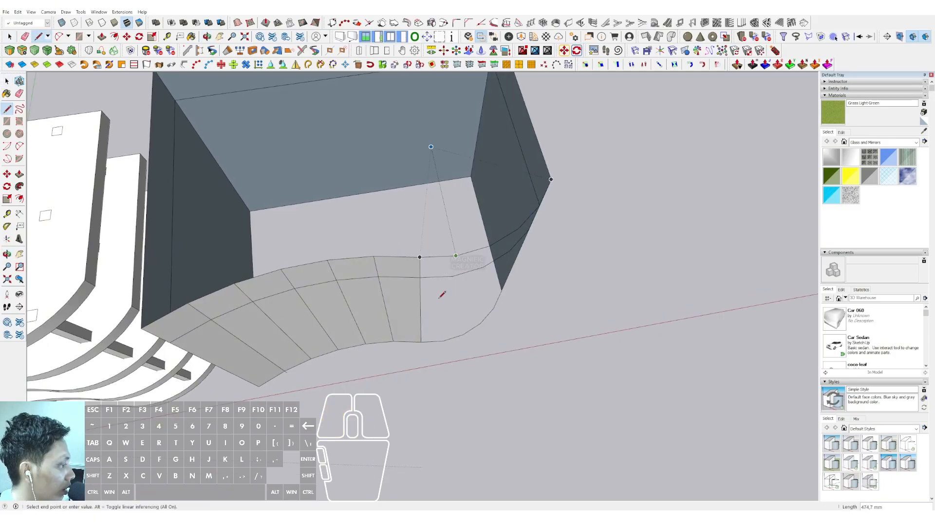
left_click(443, 339, "shift")
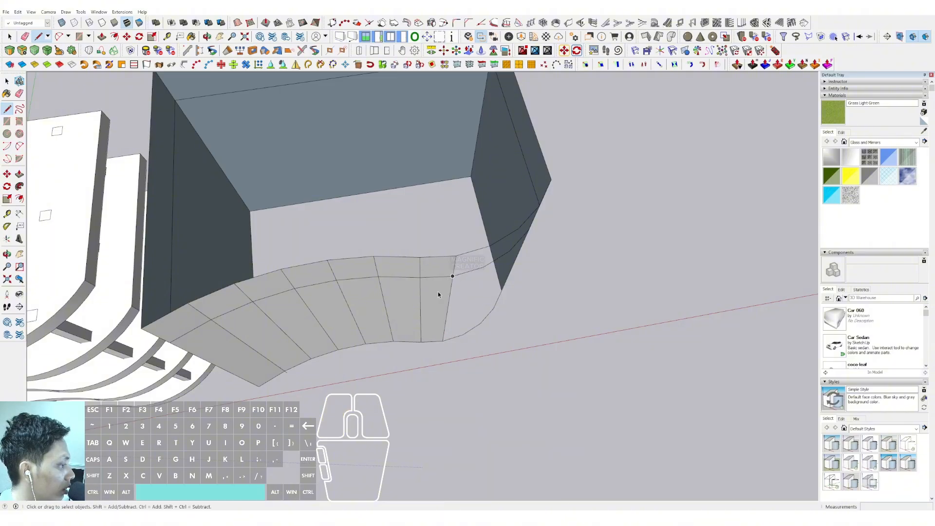
middle_click_drag(438, 291, 422, 231)
left_click(420, 233)
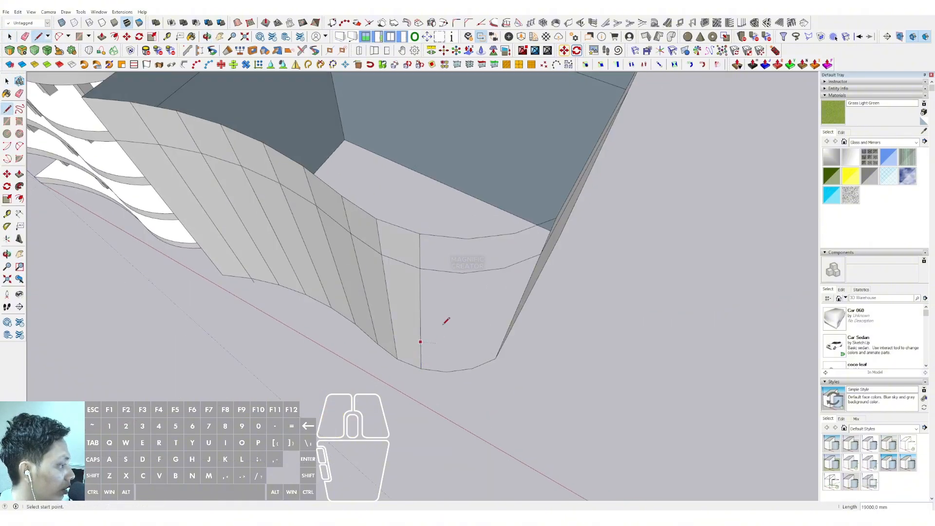
key("space")
key("l")
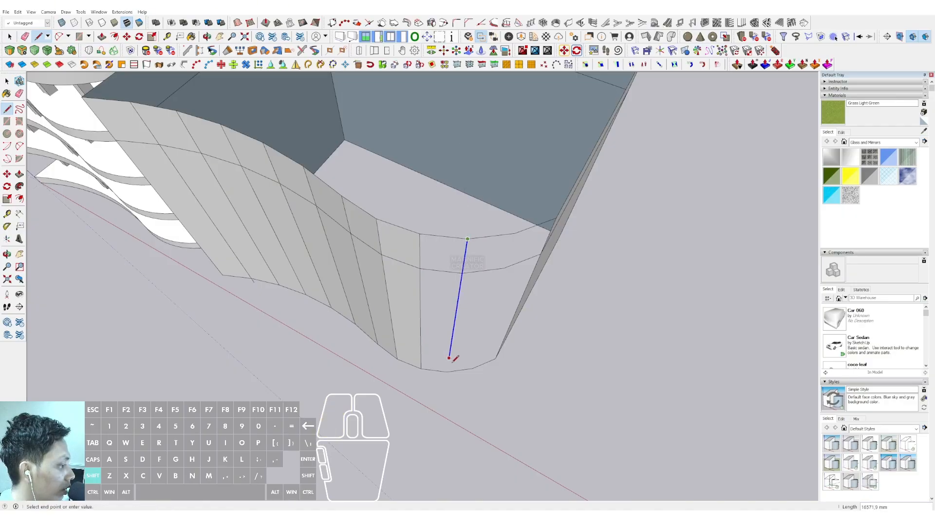
left_click(447, 370)
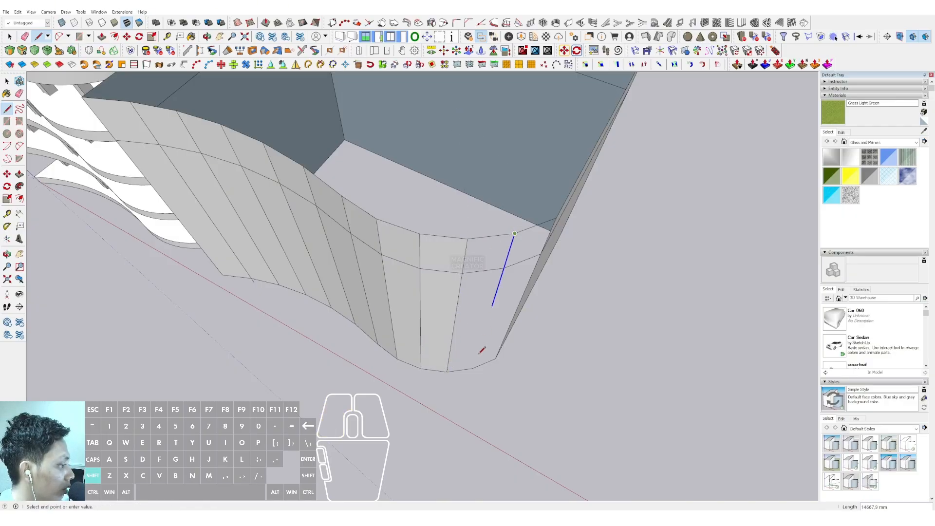
left_click(473, 369, "shift")
key("space")
Copy the curved facade's top edge 8000 mm straight down, and copy the resulting line once more farther below
scroll(445, 332, "down", 2)
middle_click_drag(445, 331, 440, 190)
scroll(507, 209, "down", 1)
left_click_drag(290, 134, 554, 173)
middle_click_drag(554, 174, 378, 157)
key("m")
left_click(399, 147)
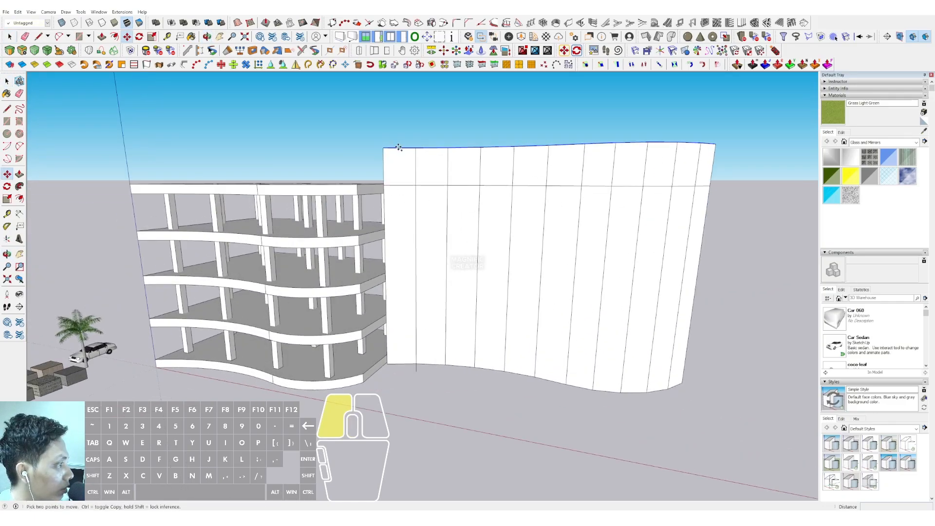
key("ctrl")
scroll(400, 201, "up", 3, "shift")
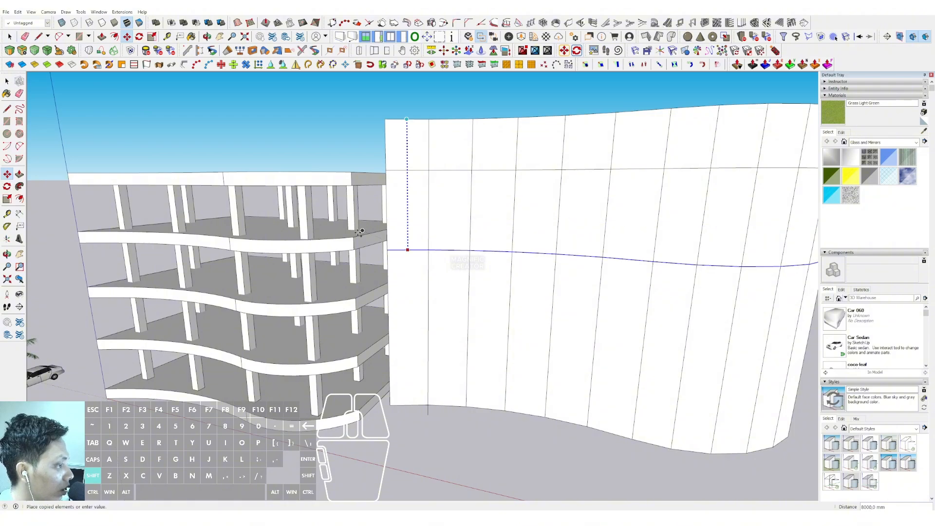
left_click(355, 239)
left_click(406, 251)
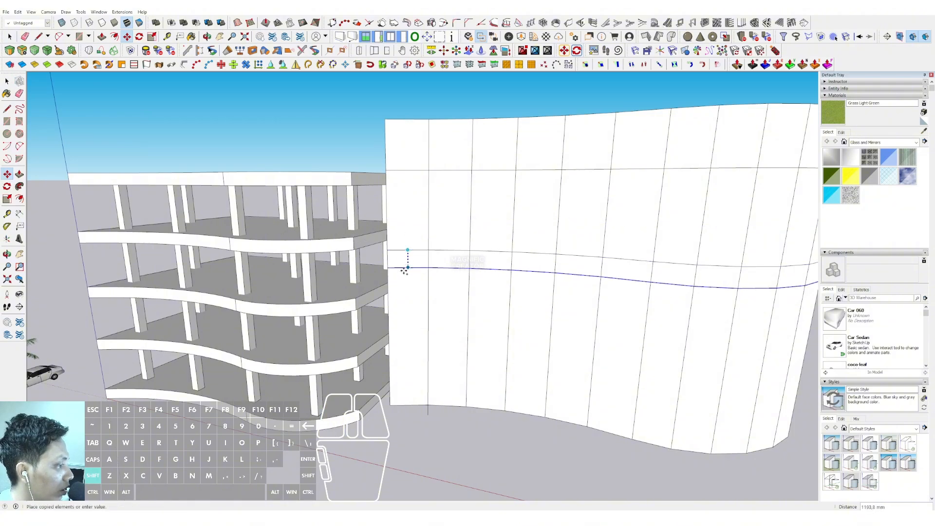
left_click(404, 324)
scroll(399, 340, "down", 1)
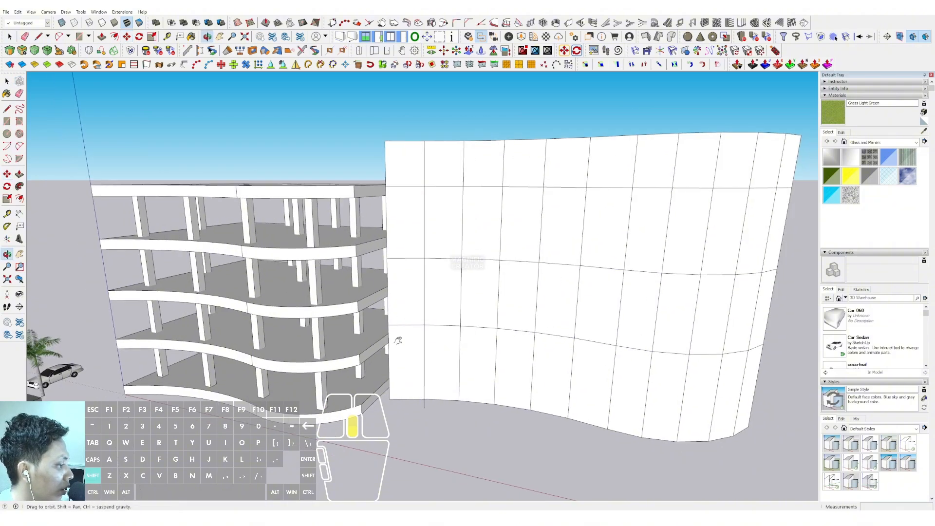
Add curved horizontal lines midway between the facade's existing lines by copying them vertically with a 5000 mm offset
middle_click_drag(399, 341, 423, 252, "shift")
left_click(411, 236)
left_click(427, 237)
scroll(429, 211, "down", 1)
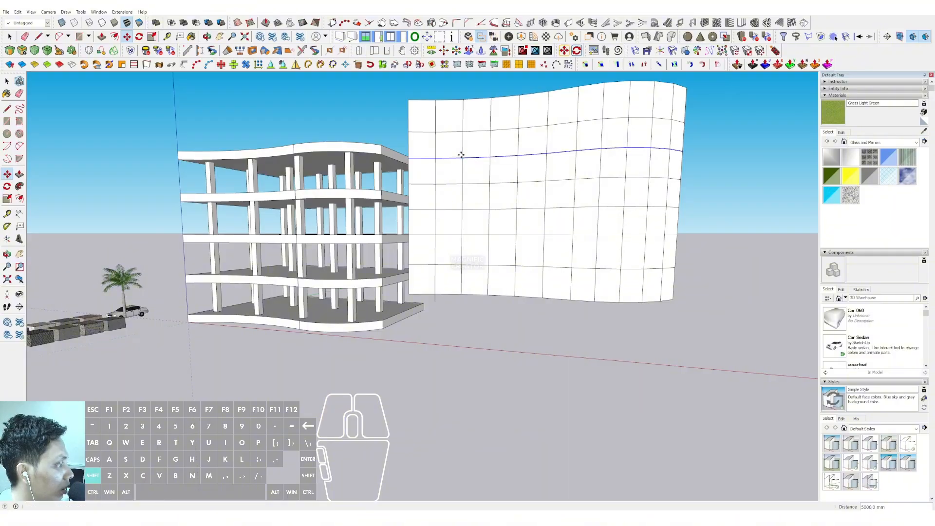
Erase the stray line stub protruding below the facade's bottom edge near the corner facing the building
key("space")
scroll(568, 186, "down", 1)
mouse_move(568, 186)
middle_mouse_down()
mouse_move(472, 186)
mouse_move(476, 326)
mouse_move(519, 214)
mouse_move(388, 253)
mouse_move(379, 297)
middle_mouse_up()
scroll(388, 253, "up", 2)
key("e")
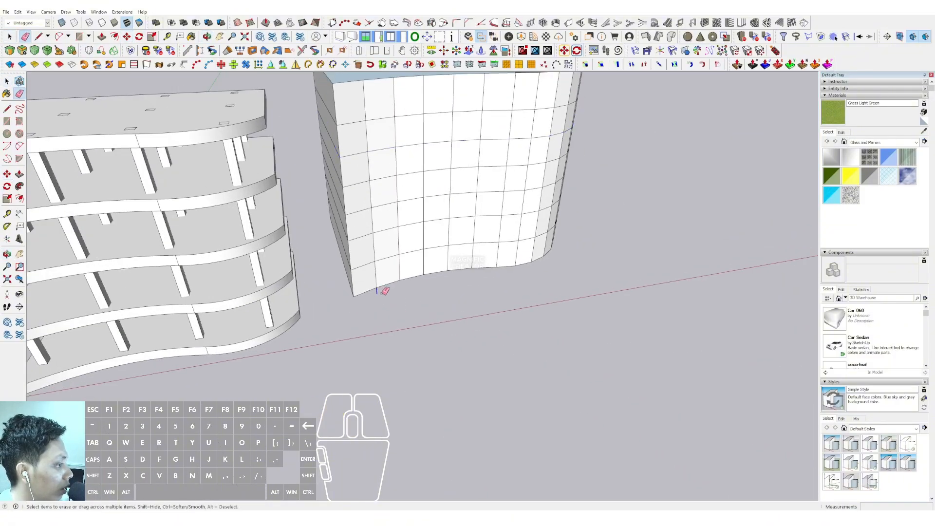
scroll(478, 224, "down", 3)
middle_click_drag(478, 224, 338, 237)
scroll(507, 224, "up", 2)
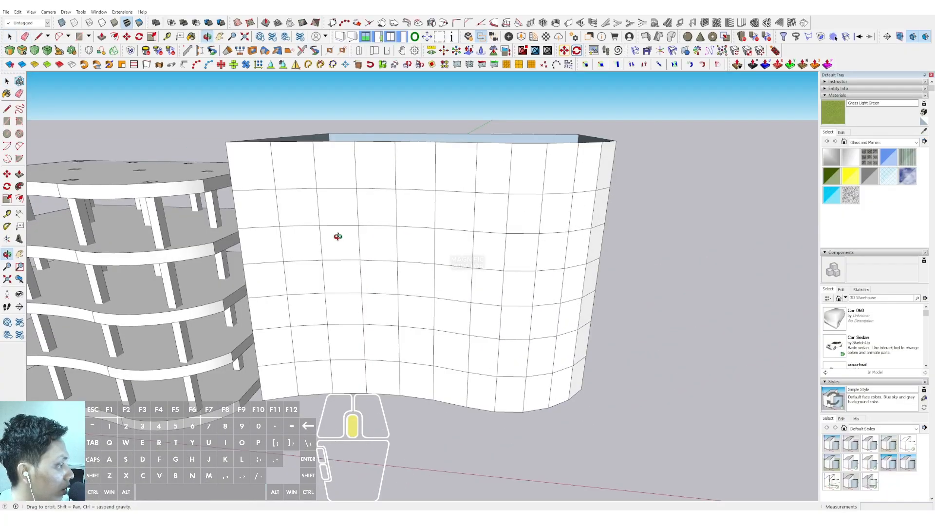
Try to copy the outer side wall's rear vertical edge to its front corner and divide the distance into 7 parts
scroll(338, 236, "down", 3)
middle_click_drag(428, 236, 493, 130)
left_click_drag(490, 103, 555, 363)
middle_click_drag(505, 253, 509, 188)
key("m")
key("ctrl")
left_click(529, 161)
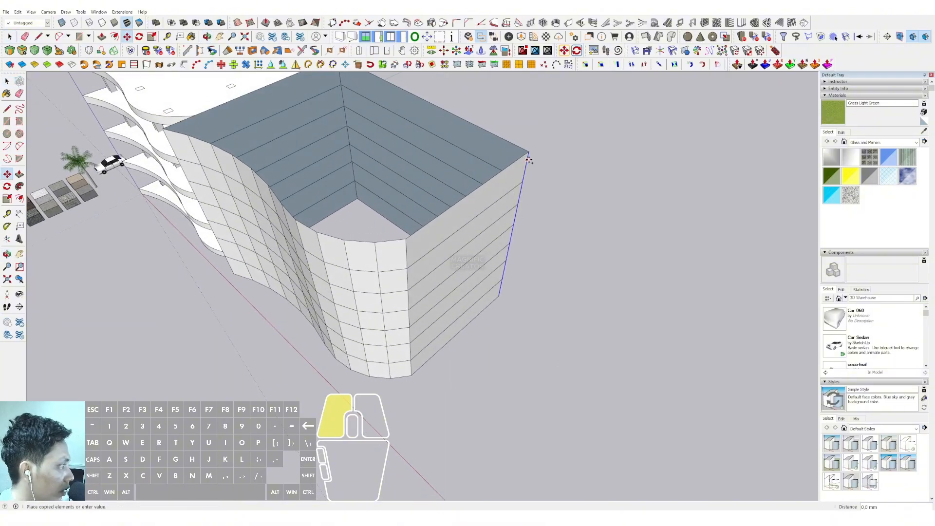
key("shift")
left_click(406, 240)
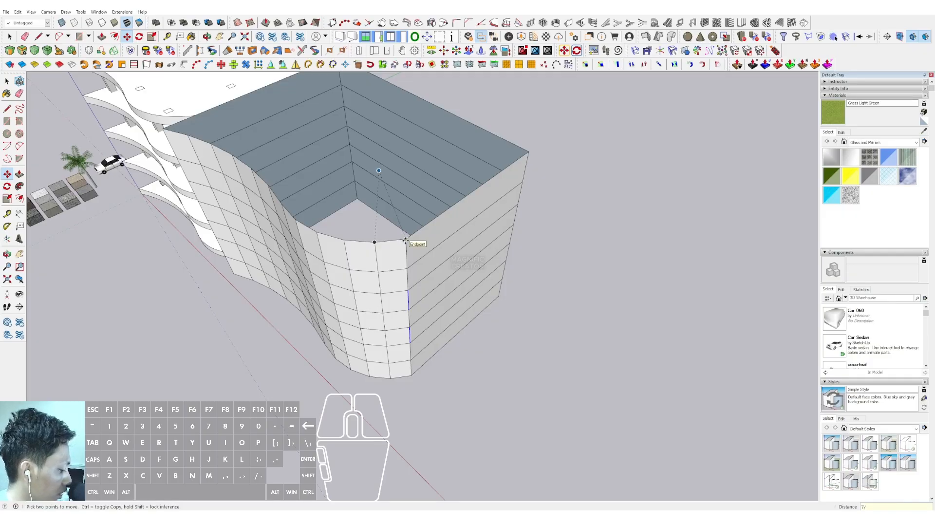
type("7/")
key("Return")
Copy the outer side wall's rear vertical edge to its front corner and divide the wall into equal vertical strips
middle_click_drag(444, 272, 497, 166)
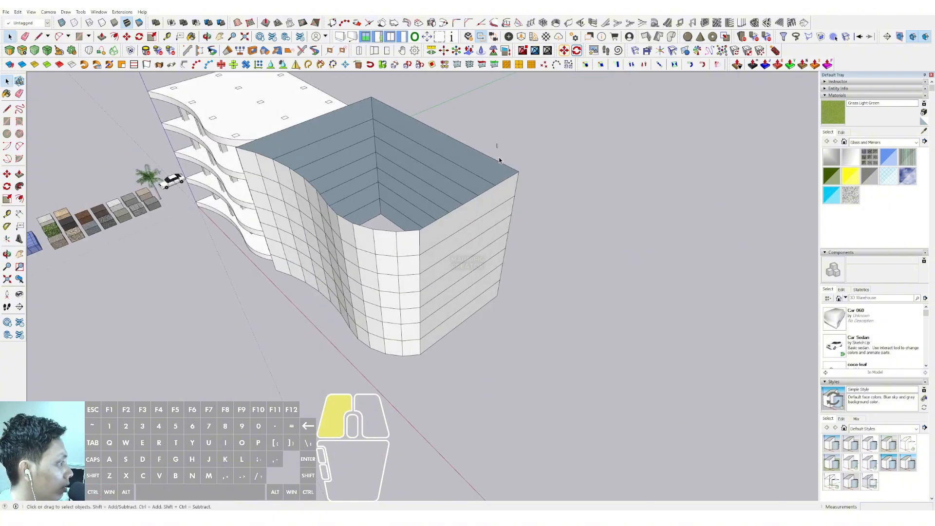
left_click_drag(499, 161, 550, 366)
key("m")
left_click(516, 184)
key("ctrl")
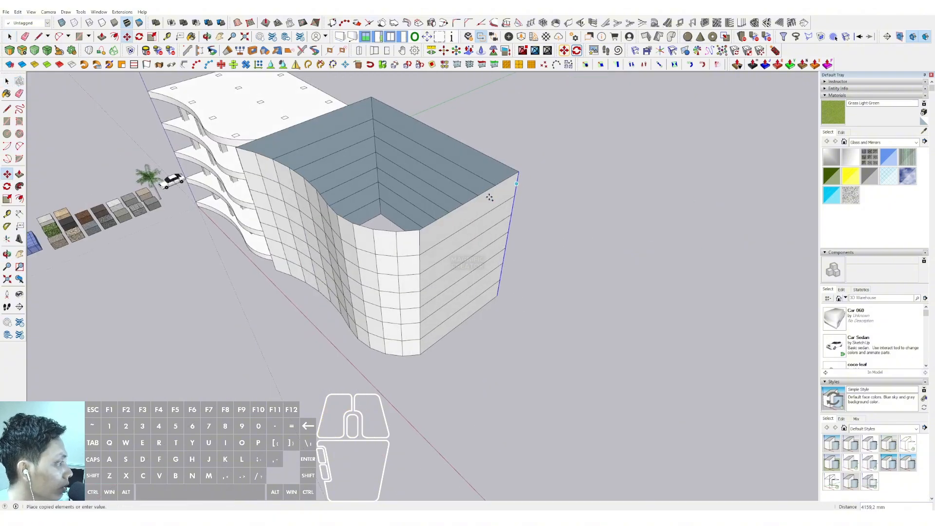
left_click(419, 233)
Copy the back wall's corner edge to its opposite corner and divide the distance into 8 equal parts
middle_click_drag(468, 261, 357, 346)
right_click(356, 346)
middle_click_drag(353, 284, 352, 320)
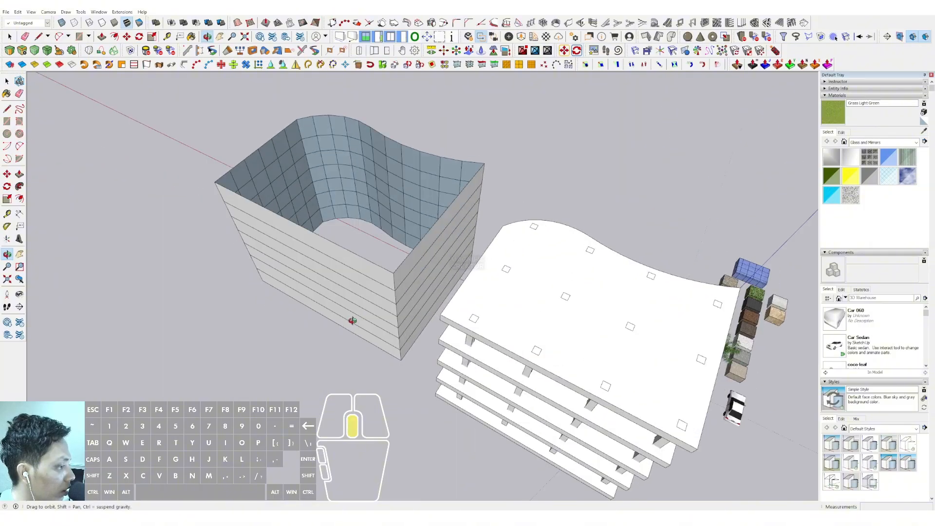
key("space")
left_click_drag(382, 262, 406, 381)
scroll(413, 307, "up", 3)
mouse_move(414, 312)
middle_mouse_down()
mouse_move(430, 337)
mouse_move(432, 312)
middle_mouse_up()
key("m")
left_click(436, 291)
key("ctrl")
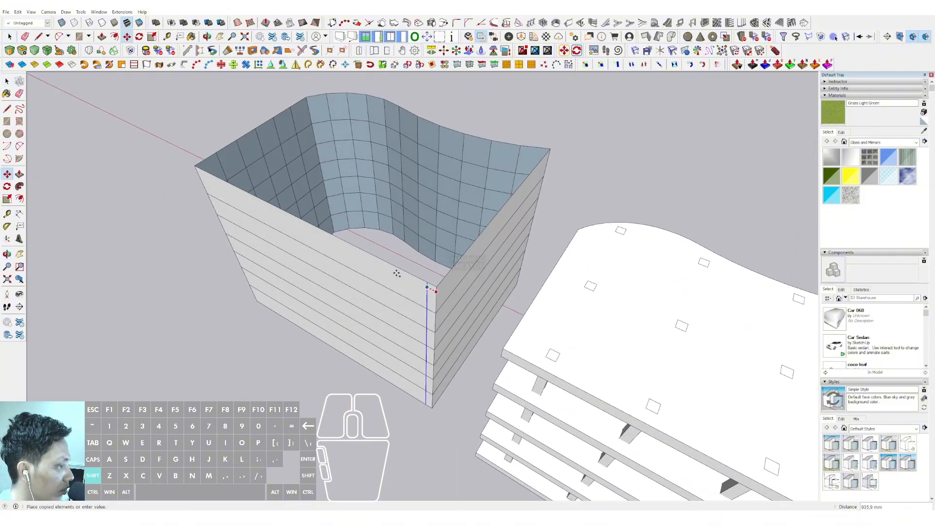
left_click(195, 168)
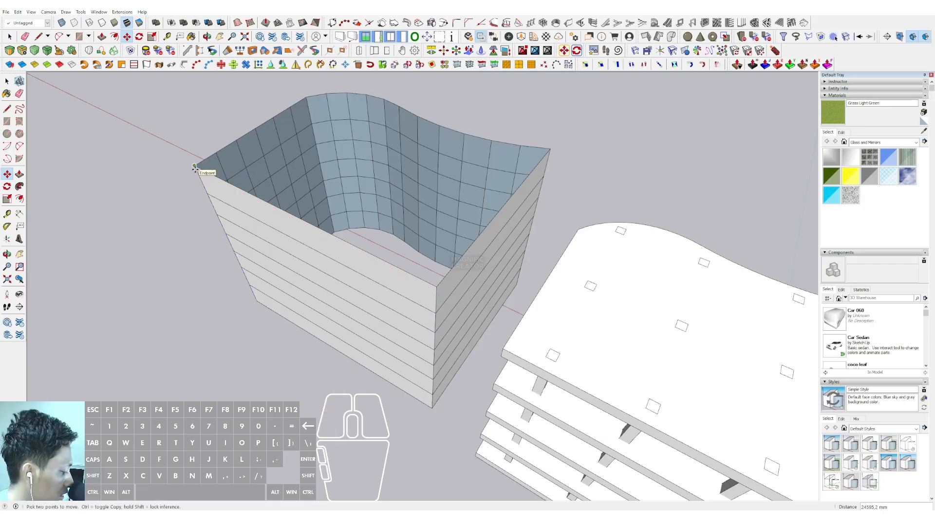
type("8/")
key("Return")
key("space")
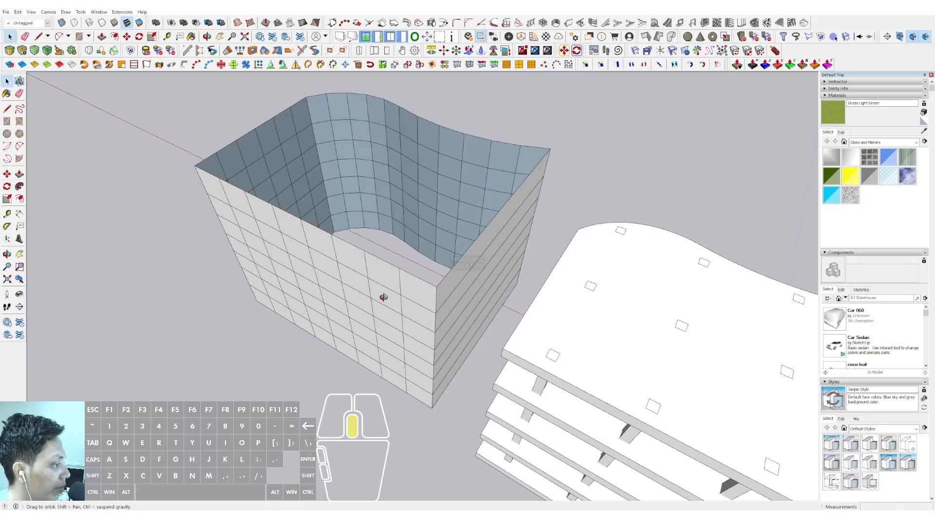
Copy the rear vertical edge of the side wall facing the building to its front corner, divided into 8 equal parts
middle_click_drag(383, 297, 398, 258)
left_click_drag(398, 258, 420, 388)
scroll(413, 326, "up", 2)
middle_click_drag(410, 316, 408, 322)
key("m")
left_click(402, 273)
key("ctrl")
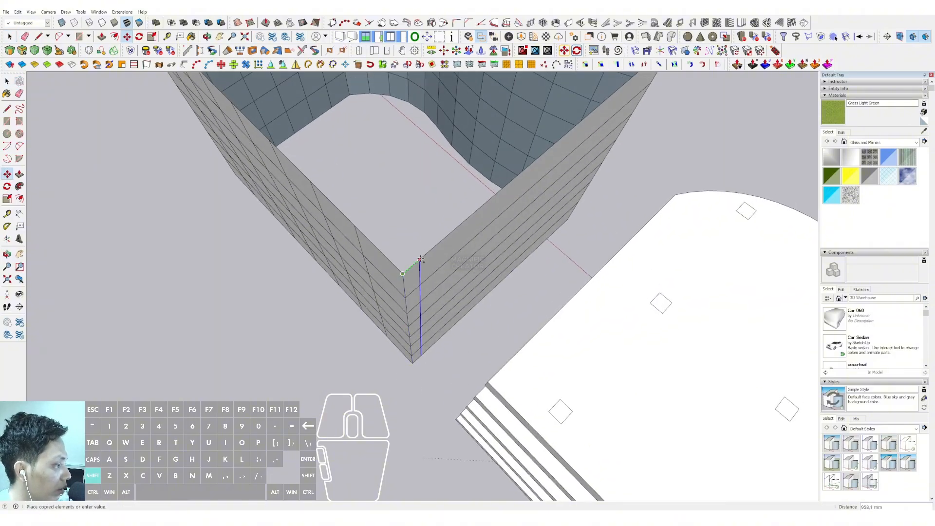
scroll(438, 246, "down", 1)
middle_click_drag(520, 162, 441, 224, "shift")
left_click(554, 138)
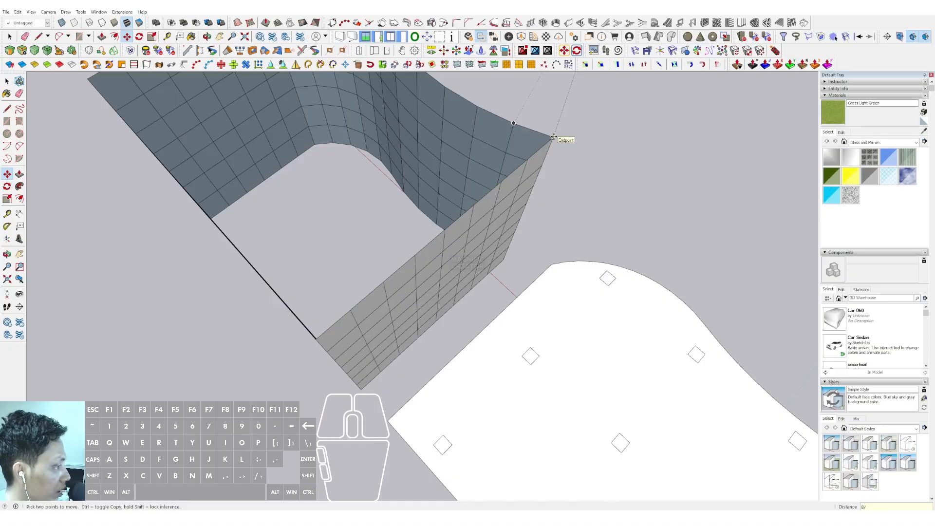
Select the whole gridded facade and move it 30000 mm along the red axis onto the building
middle_click_drag(464, 296, 692, 219)
scroll(497, 322, "up", 1)
middle_click_drag(497, 322, 524, 255)
triple_click(468, 222)
key("m")
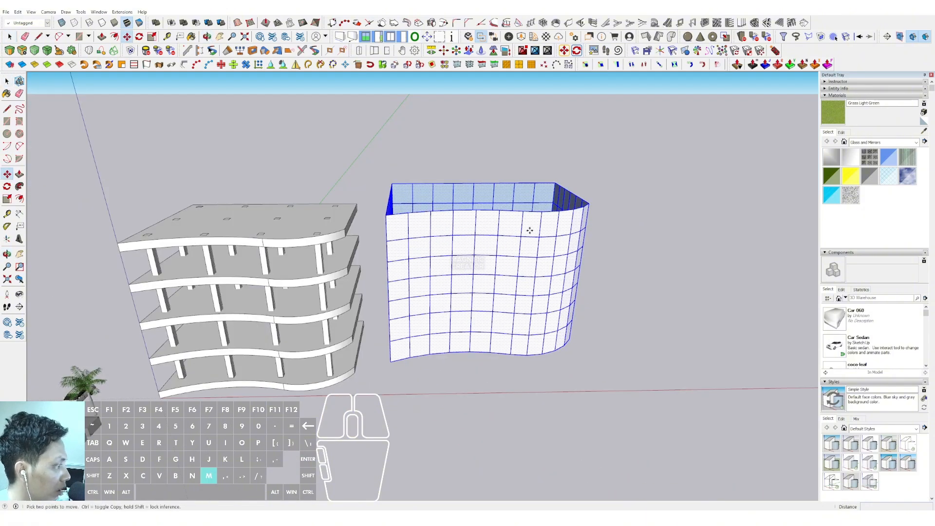
left_click(529, 230)
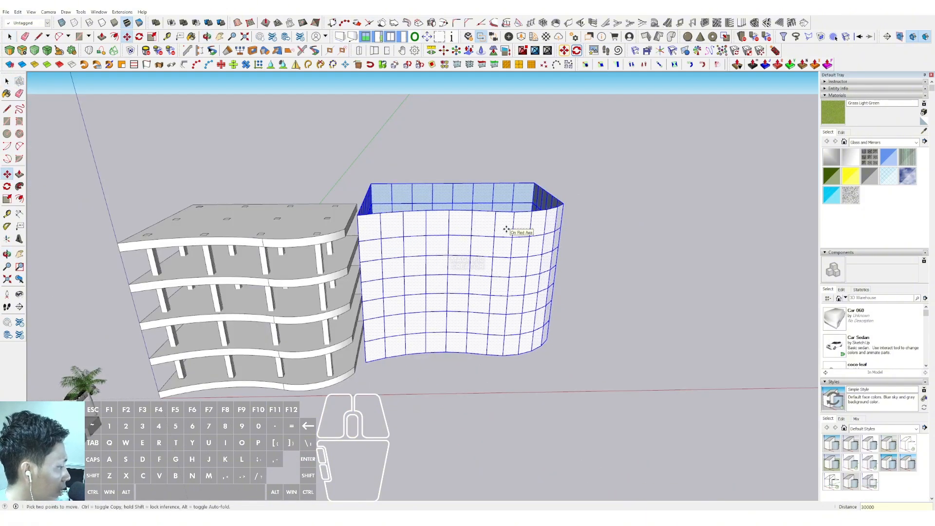
key("Return")
key("space")
Generate a curtain wall from the selected facade with Lattice Maker, using Gray as lattice material and Glass as pane material
left_click(121, 12)
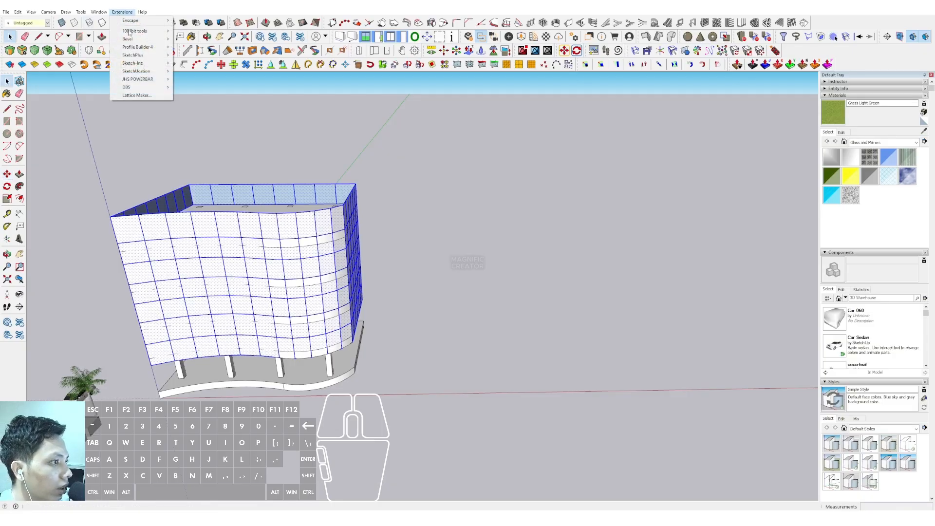
left_click(141, 95)
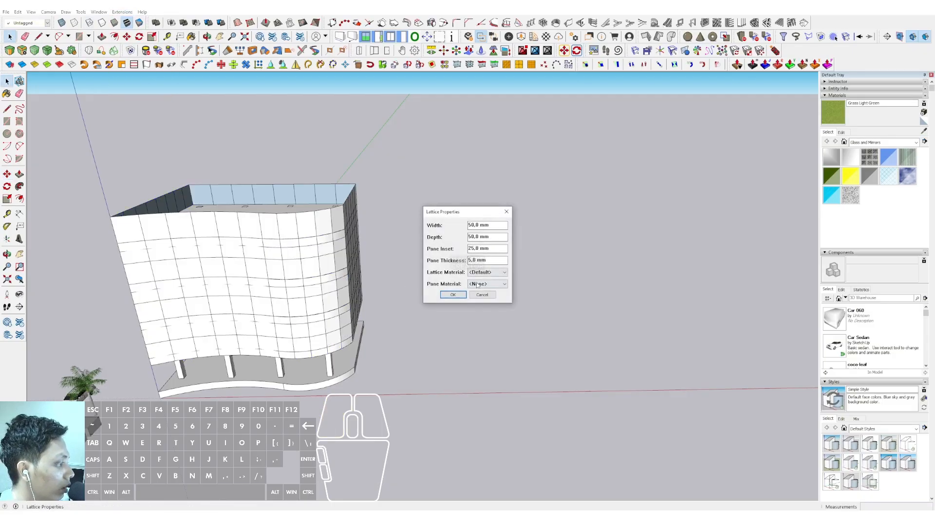
left_click(477, 284)
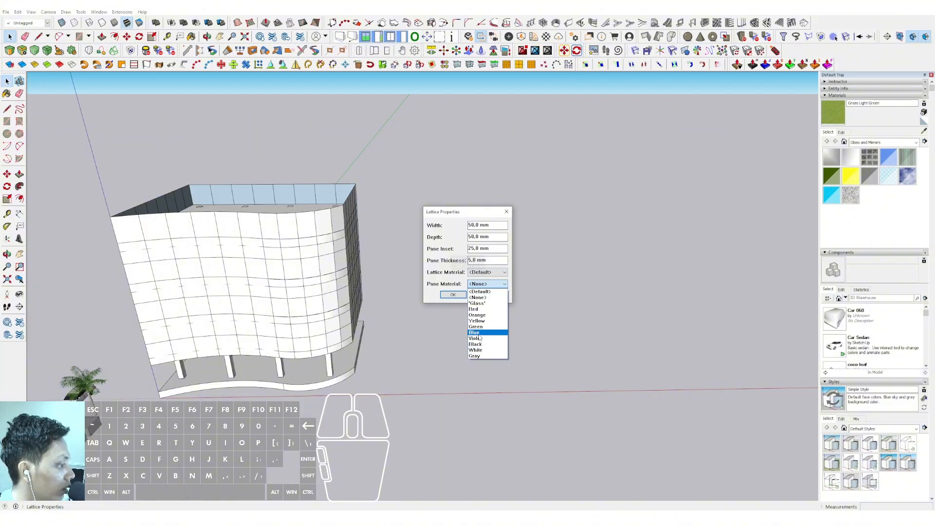
left_click(482, 303)
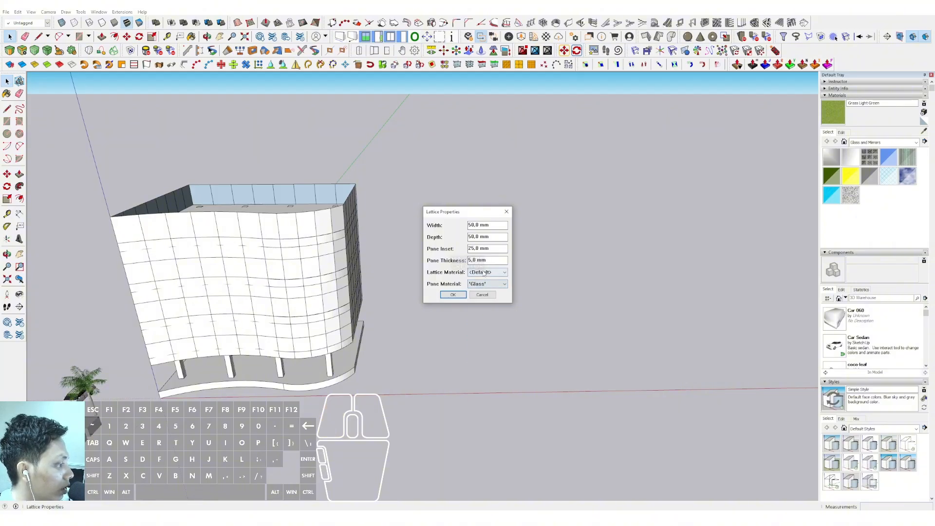
left_click(484, 274)
left_click(478, 333)
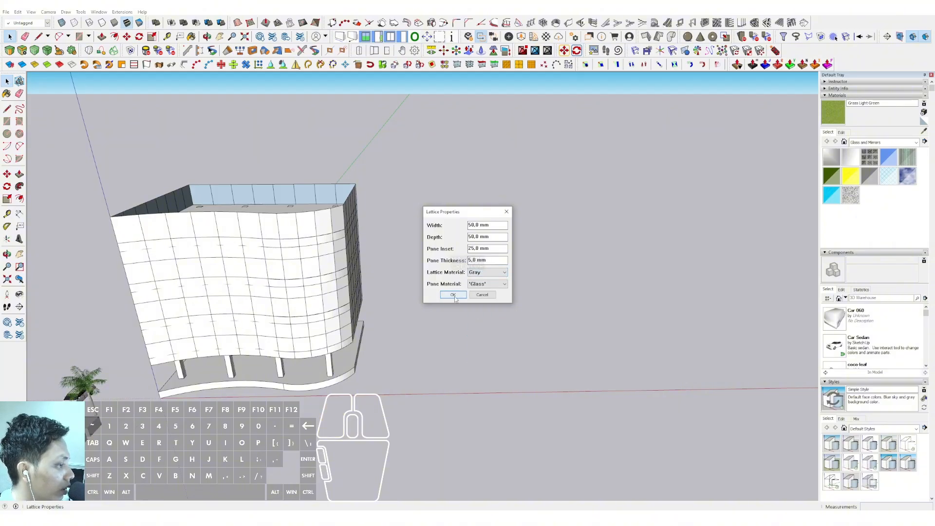
left_click(453, 296)
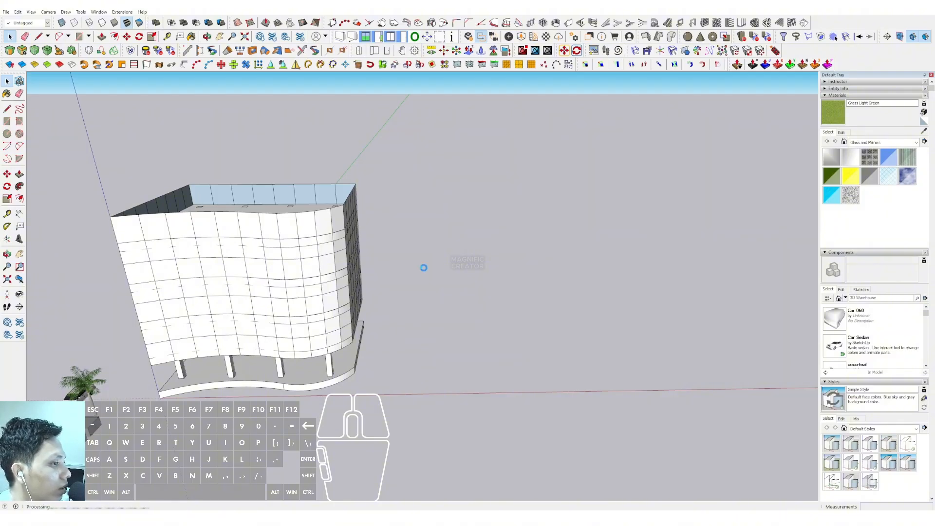
Open the roof slab component inside the glazed facade for editing
scroll(276, 278, "up", 3)
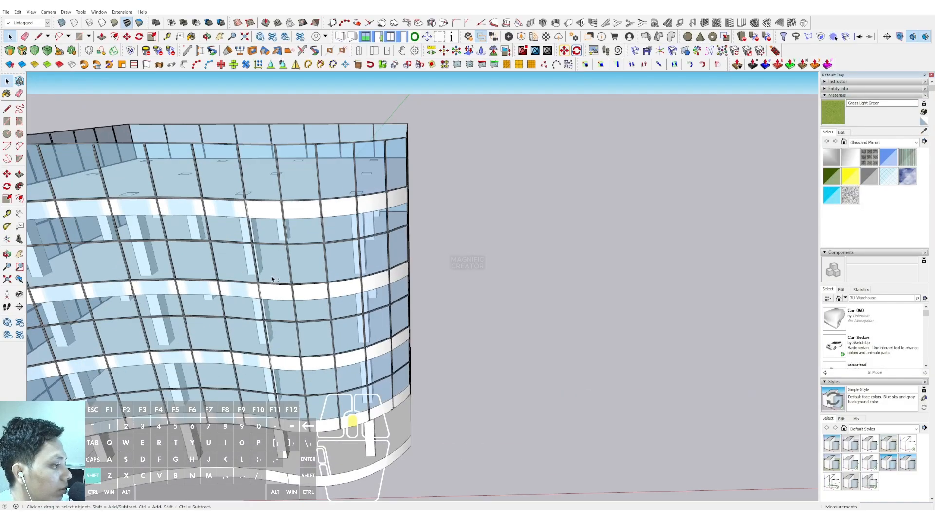
middle_click_drag(271, 280, 297, 298)
middle_click_drag(488, 229, 572, 336)
scroll(570, 265, "up", 2)
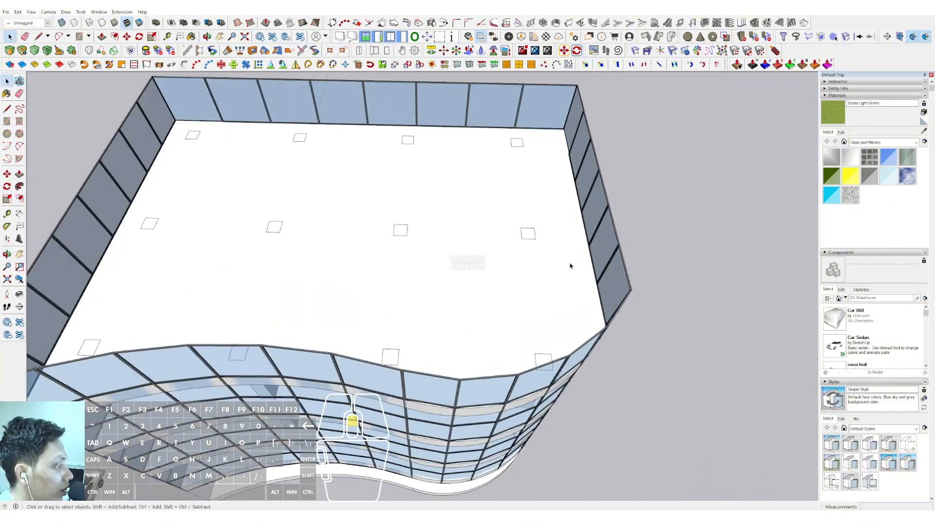
middle_click_drag(570, 265, 524, 263, "shift")
scroll(524, 263, "up", 1)
left_click(509, 224)
double_click(509, 224)
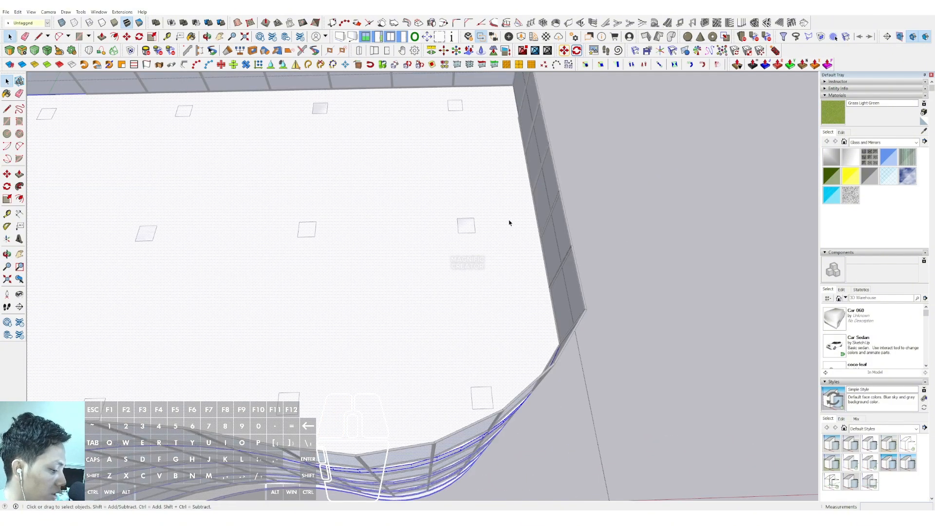
middle_click_drag(509, 223, 471, 282)
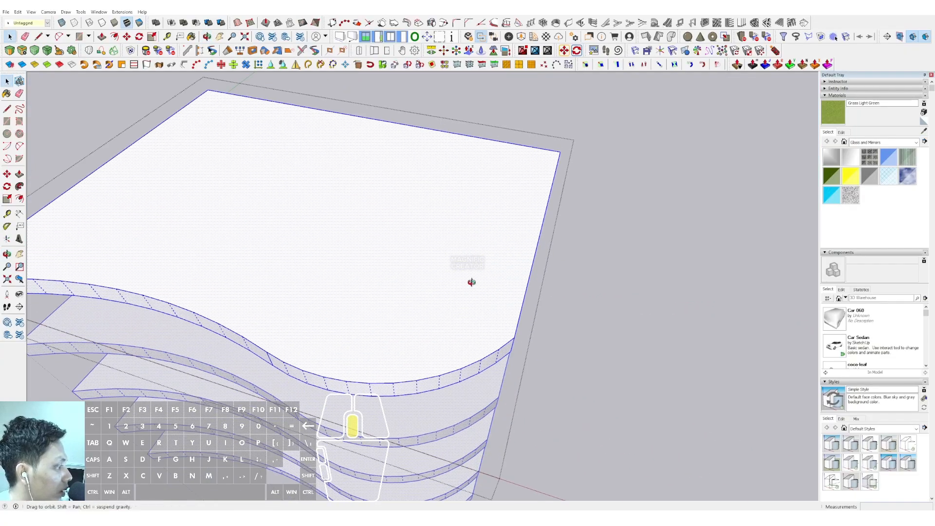
Offset the outline of the roof slab's top face 100 mm inward
scroll(472, 283, "up", 5)
key("f")
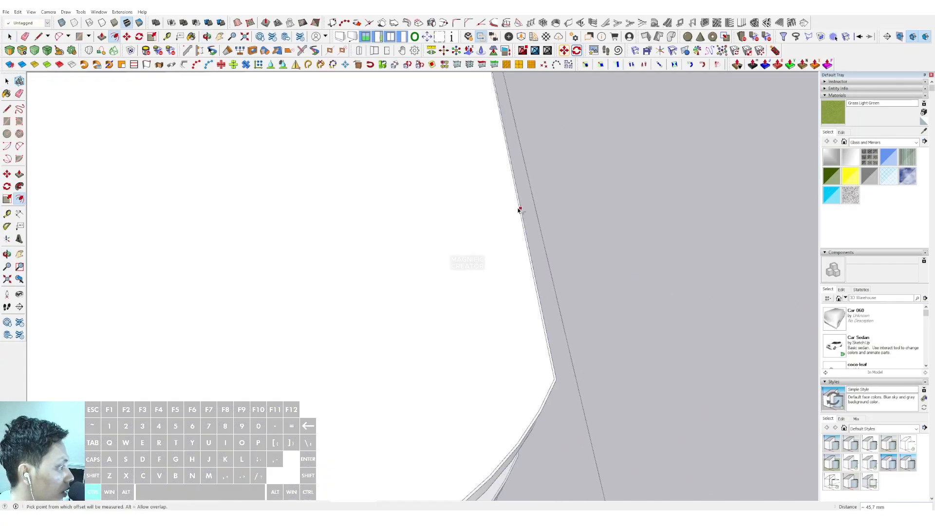
key("ctrl+z")
key("space")
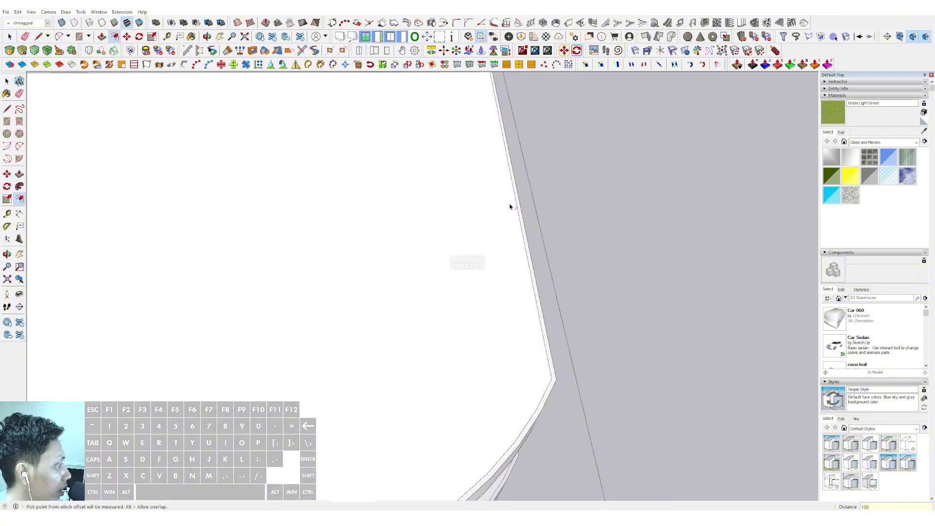
key("f")
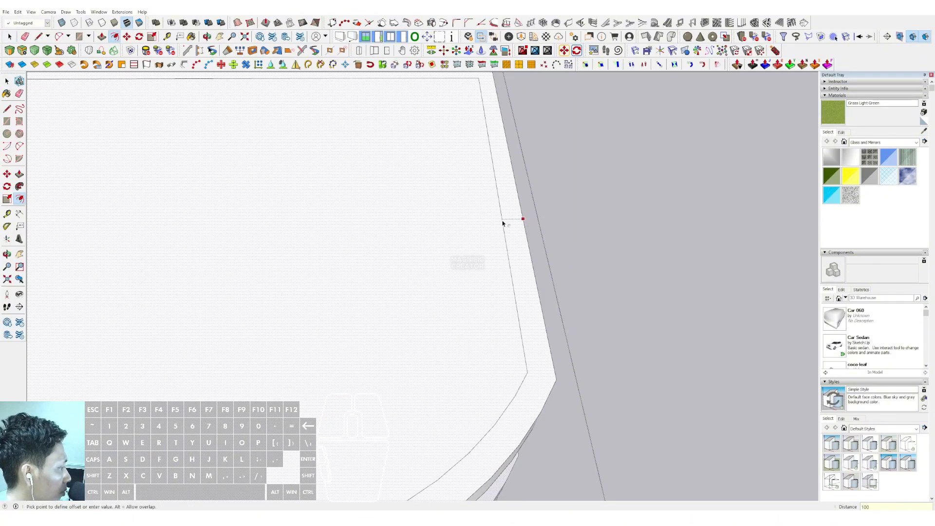
key("Return")
key("space")
Push the slab's outer rim down through its full thickness to trim the perimeter, and close the component
middle_click_drag(503, 223, 372, 190)
scroll(495, 381, "up", 2)
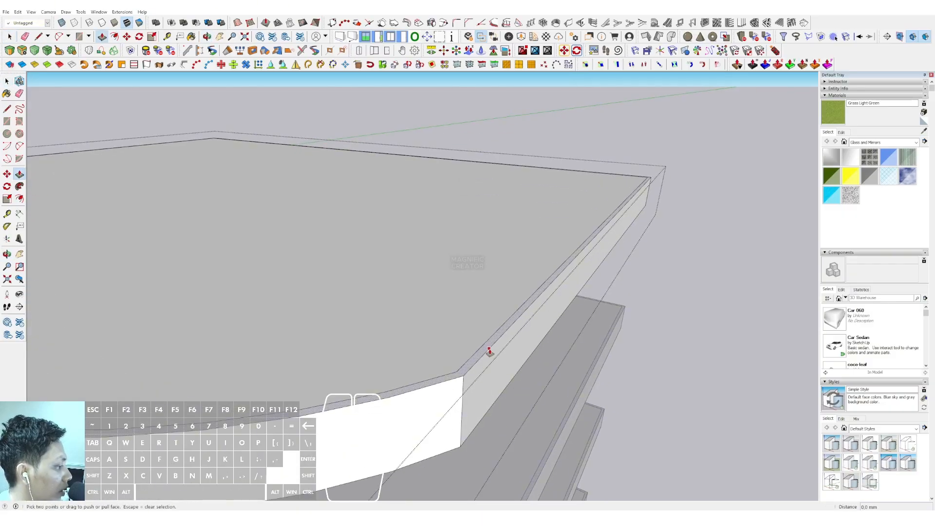
left_click_drag(490, 352, 465, 443)
left_click(461, 446)
key("space")
scroll(473, 342, "down", 5)
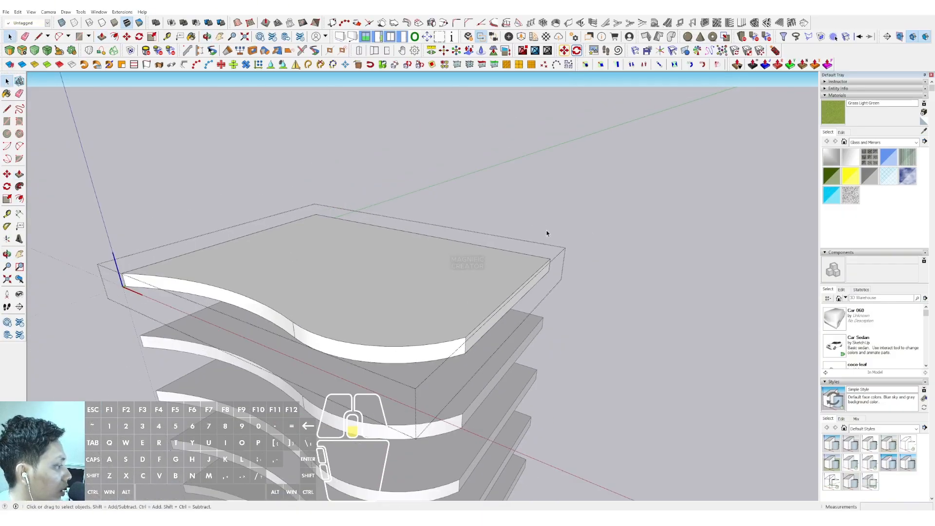
left_click(547, 233)
Examine the clearance between the trimmed slab edges and the glass facade, and the whole building from the front
mouse_move(456, 270)
middle_mouse_down()
mouse_move(494, 219)
mouse_move(370, 285)
mouse_move(575, 276)
mouse_move(389, 176)
mouse_move(384, 163)
middle_mouse_up()
mouse_move(480, 242)
middle_mouse_down()
mouse_move(360, 225)
mouse_move(345, 318)
mouse_move(615, 301)
middle_mouse_up()
scroll(556, 268, "up", 4)
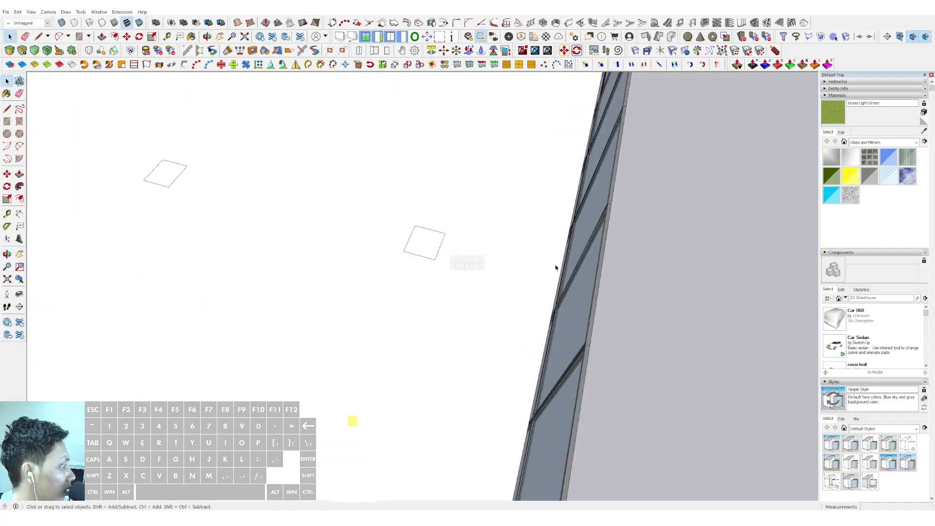
middle_click_drag(555, 268, 388, 89)
scroll(491, 196, "down", 4)
scroll(491, 196, "down", 3)
middle_click_drag(424, 305, 456, 322)
middle_click_drag(480, 290, 492, 292)
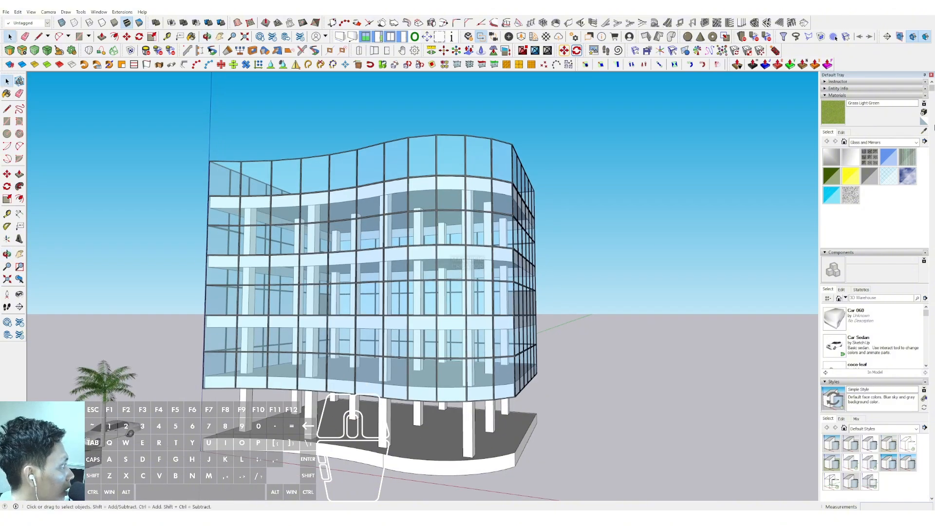
Sample the facade's glass material and set its opacity to about 46, saturation to about 28 and lightness to about 77
middle_click_drag(479, 160, 445, 183)
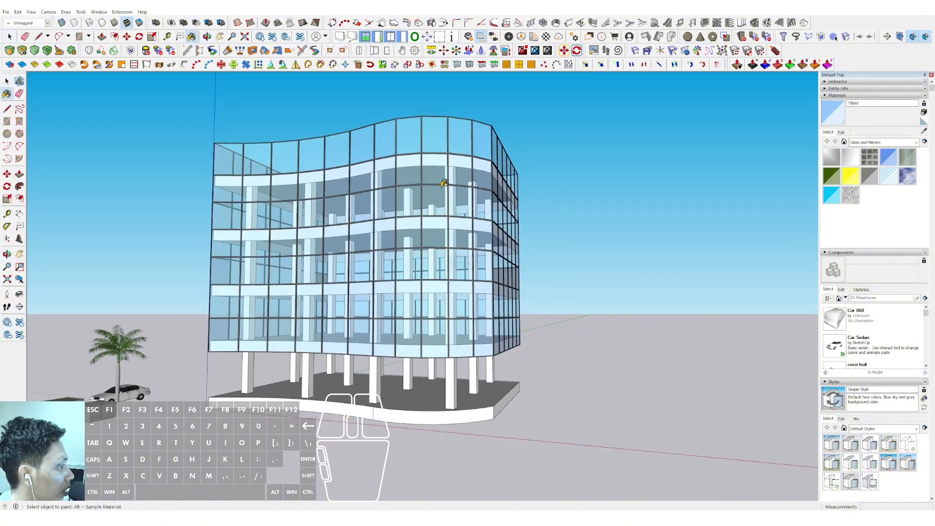
left_click(842, 132)
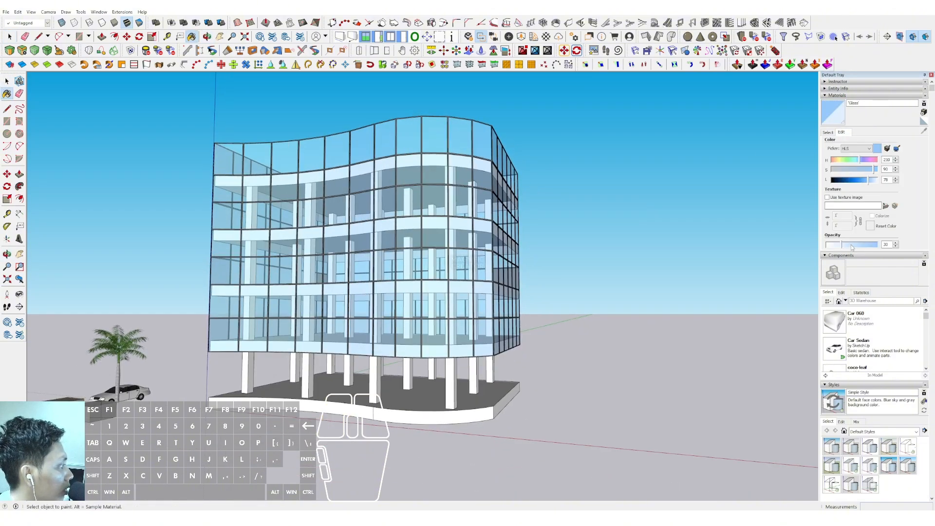
left_click_drag(852, 248, 857, 248)
mouse_move(846, 185)
left_mouse_down()
mouse_move(856, 189)
mouse_move(860, 179)
mouse_move(845, 170)
left_mouse_up()
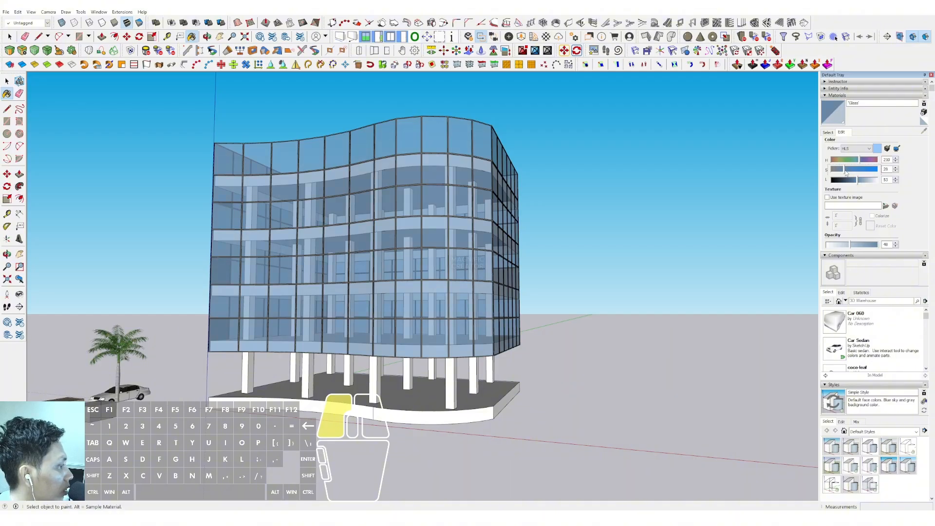
left_click_drag(861, 184, 873, 181)
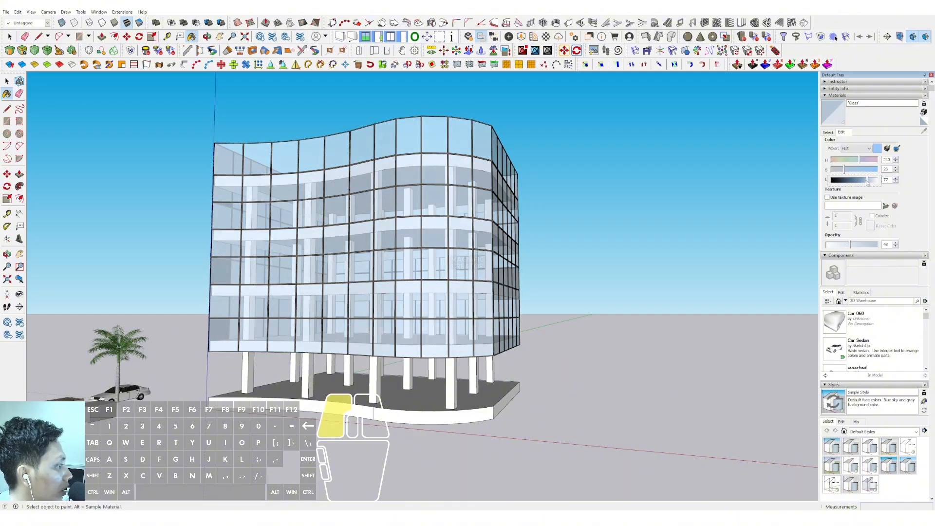
Lower the lightness of the facade's glass material to about 53
middle_click_drag(536, 213, 467, 218)
mouse_move(854, 181)
left_mouse_down()
mouse_move(847, 183)
mouse_move(859, 185)
left_mouse_up()
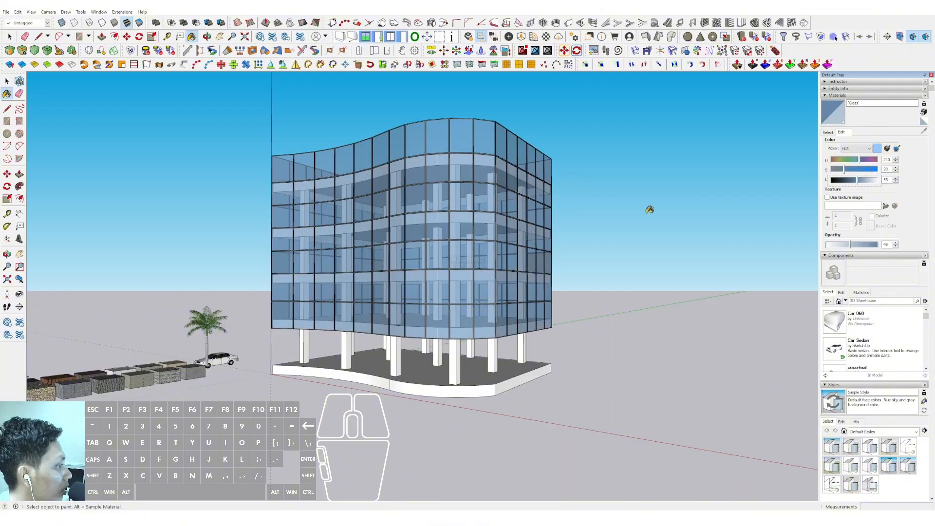
Draw a rectangle on the podium's top face spanning the outer ground-floor columns
middle_click_drag(647, 209, 464, 286)
key("space")
key("r")
scroll(277, 286, "up", 3)
left_click(261, 292)
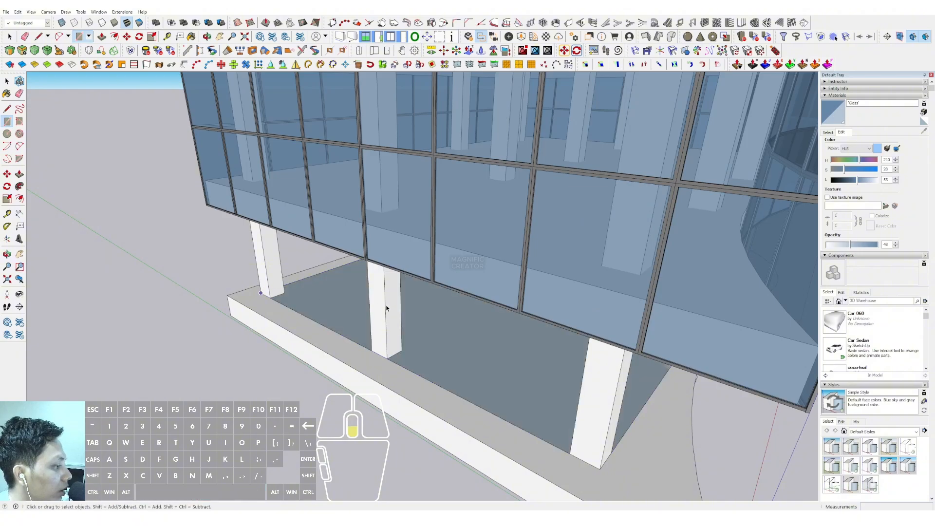
middle_click_drag(386, 309, 528, 301)
scroll(529, 301, "up", 3)
Offset the ground-floor rectangle slightly inward and remove the thin outer strip along the columns
key("space")
double_click(592, 314)
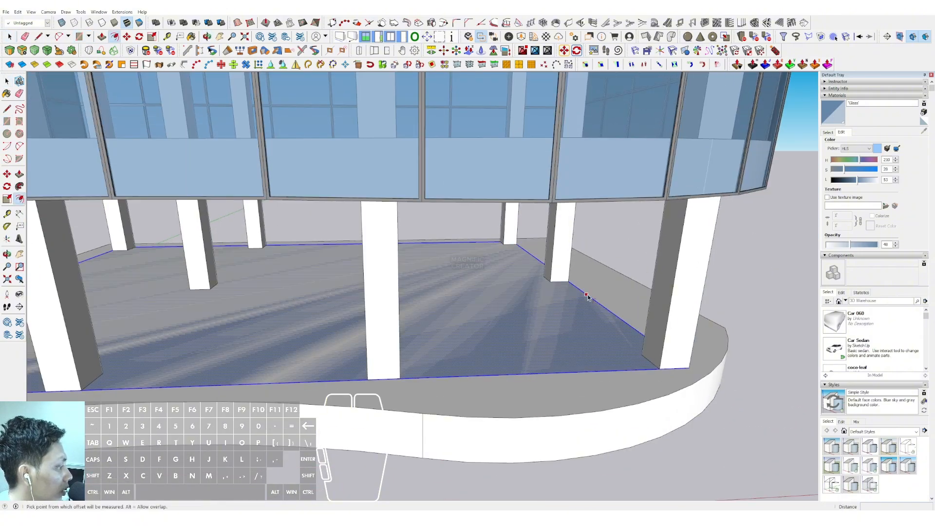
left_click(578, 294)
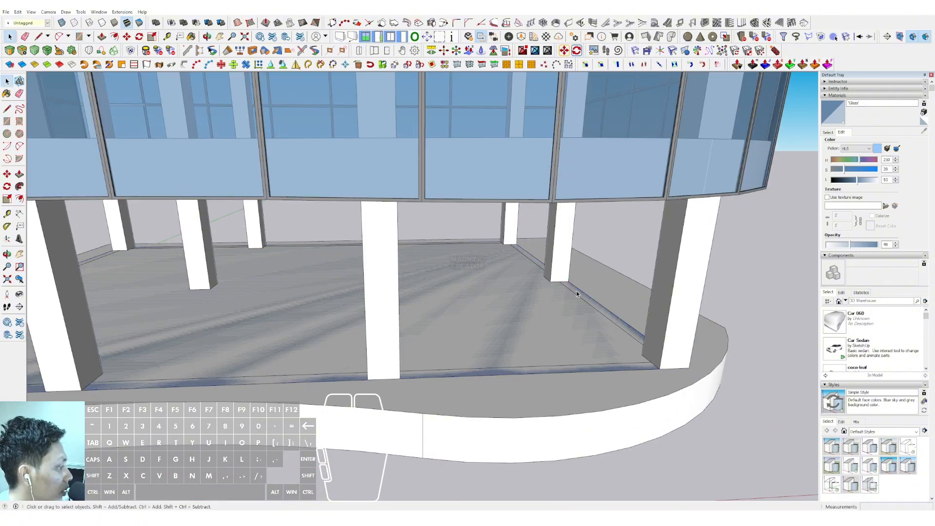
left_click(571, 296)
Pull the inset ground-floor face up to the slab above the columns to form a solid box
key("p")
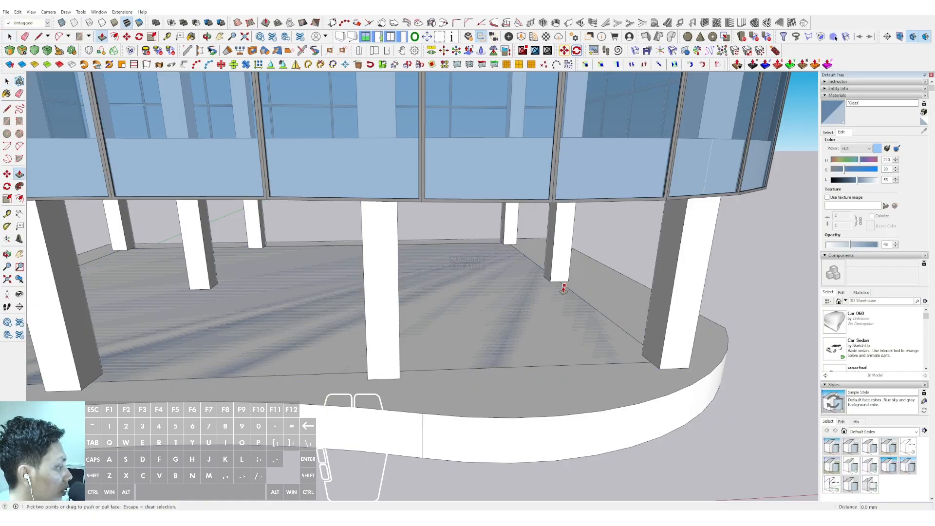
scroll(565, 273, "down", 3)
middle_click_drag(564, 271, 638, 145)
middle_click_drag(624, 193, 535, 229)
key("space")
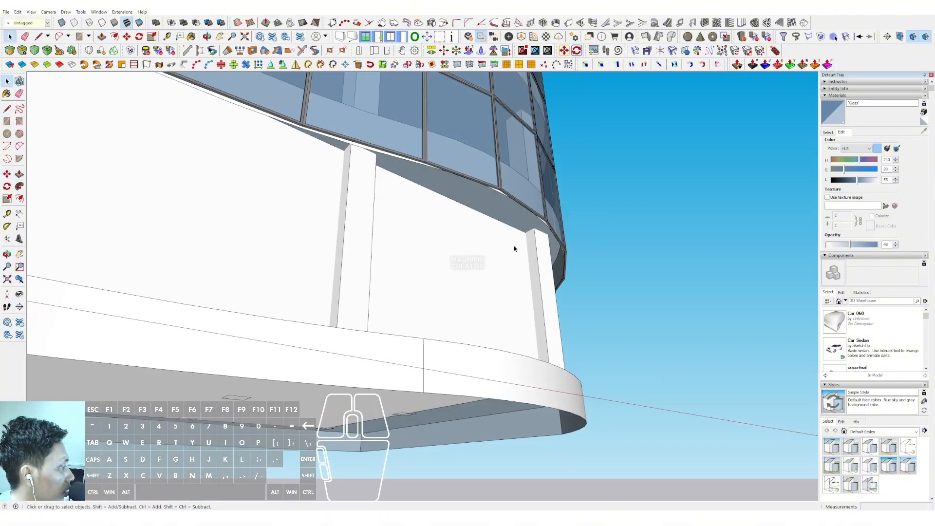
Group the ground-floor box, open the group and adjust its top face with Push/Pull to meet the slab above
right_click(514, 248)
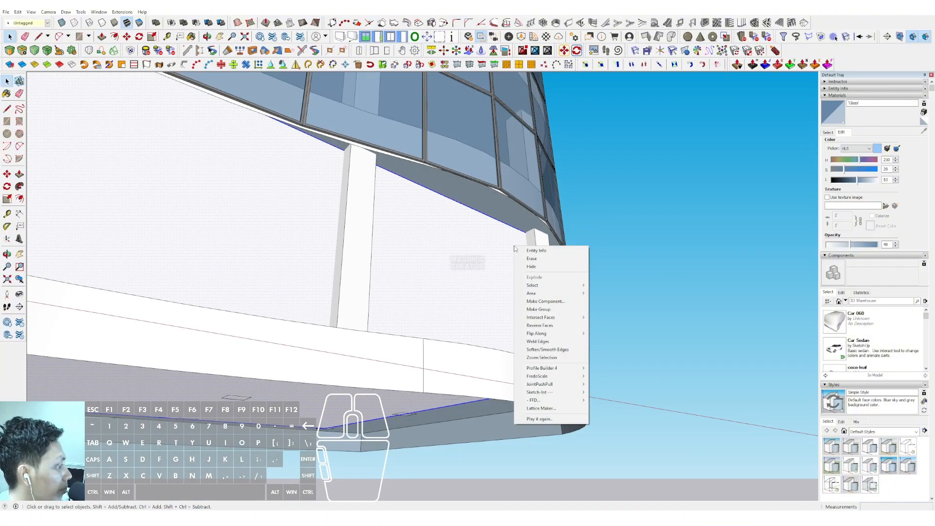
left_click(540, 310)
double_click(483, 250)
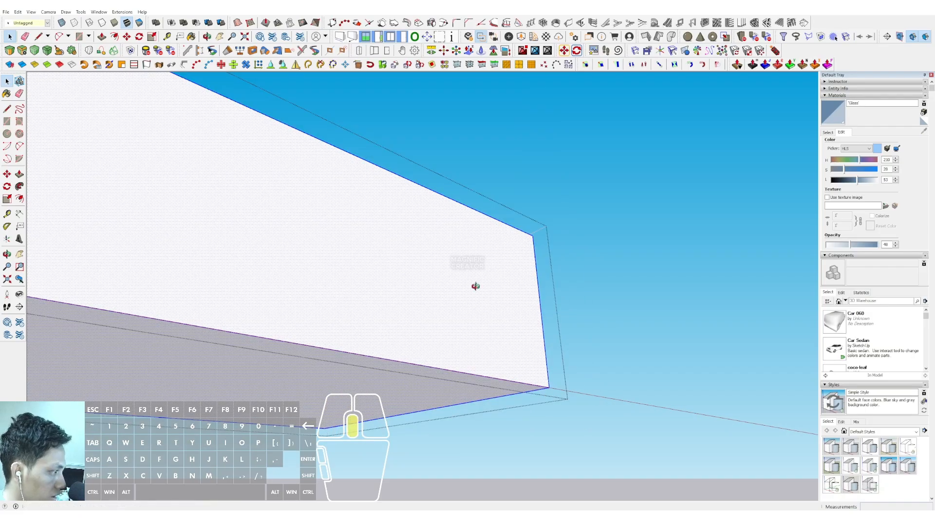
middle_click_drag(476, 286, 576, 213)
key("p")
left_click(478, 200)
key("space")
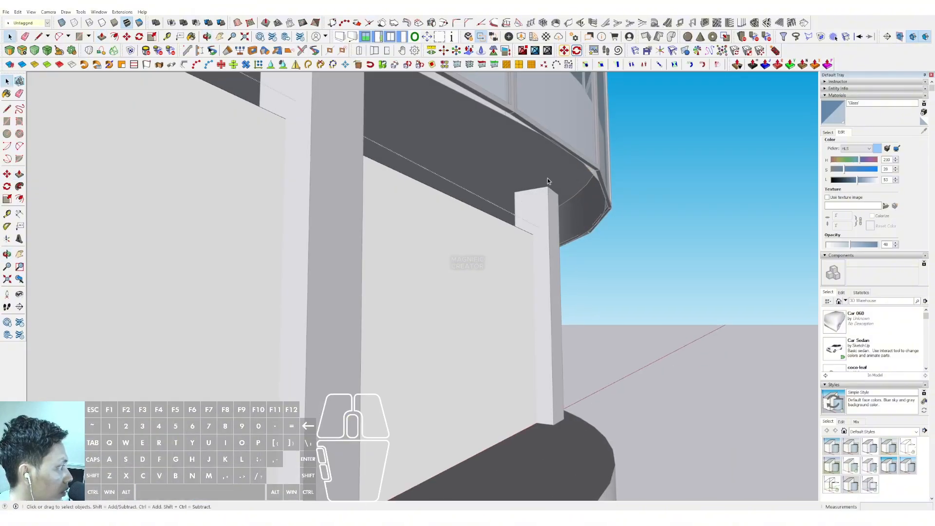
In the slab component, draw a line across the open underside to restore its face, erase that line and exit the component
double_click(525, 160)
scroll(525, 162, "down", 5)
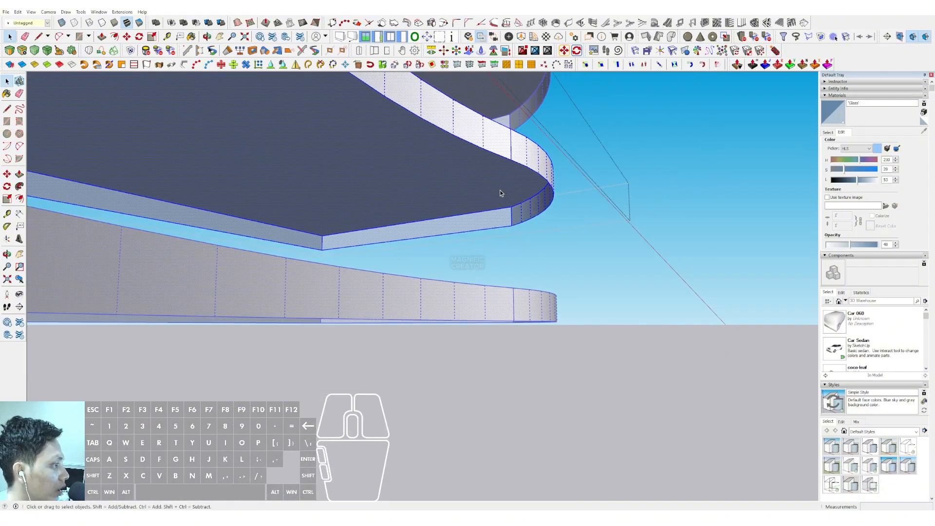
middle_click_drag(500, 190, 434, 221)
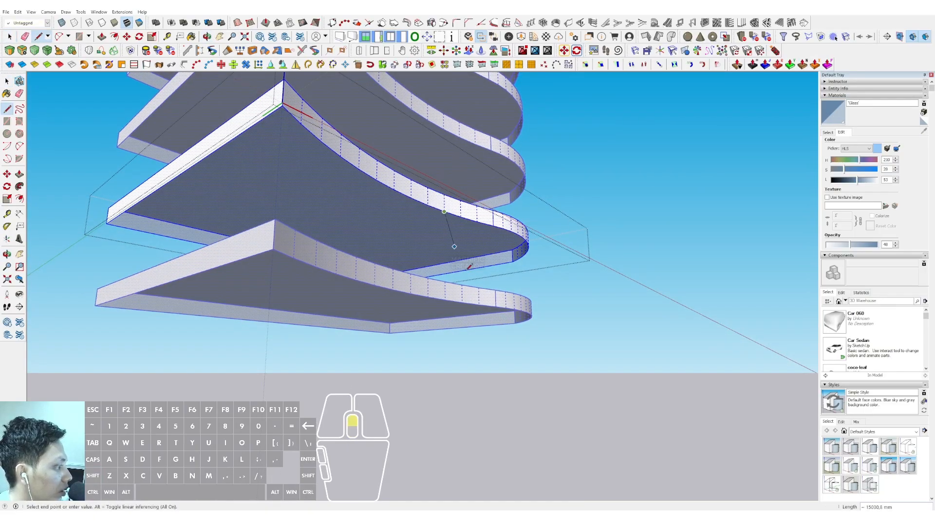
scroll(469, 267, "up", 2)
left_click(489, 269)
key("space")
key("e")
left_click(470, 248)
key("space")
scroll(469, 229, "down", 1)
middle_click_drag(469, 226, 631, 183)
left_click(631, 182)
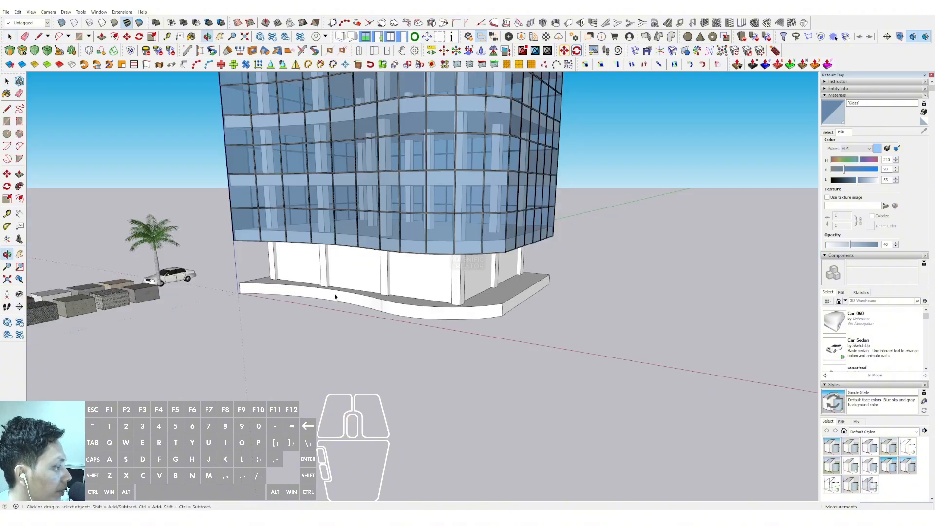
Apply the glass material to the ground-floor box between the columns
scroll(488, 268, "up", 1)
left_click(422, 267)
scroll(417, 280, "down", 2)
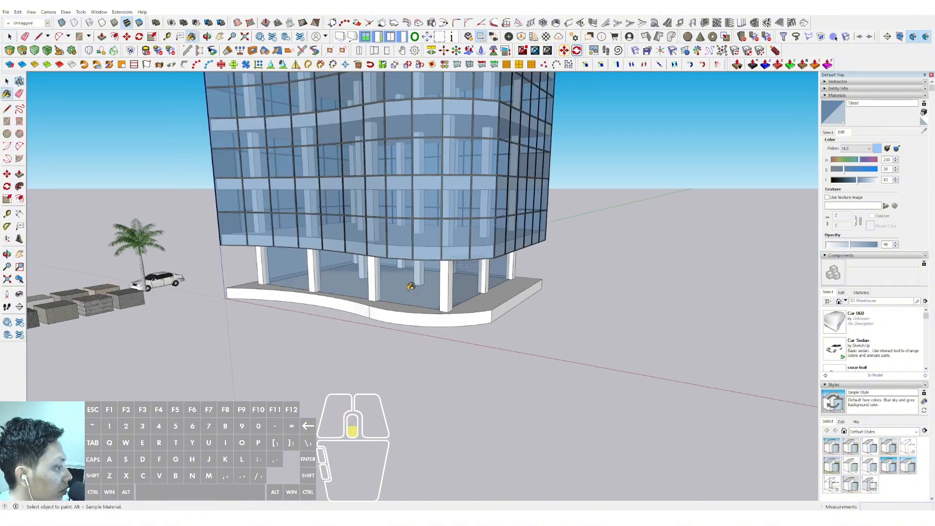
mouse_move(414, 285)
middle_mouse_down()
mouse_move(428, 313)
mouse_move(420, 329)
middle_mouse_up()
Open the ground-floor glass box and delete its top face
key("space")
left_click(422, 307)
triple_click(422, 308)
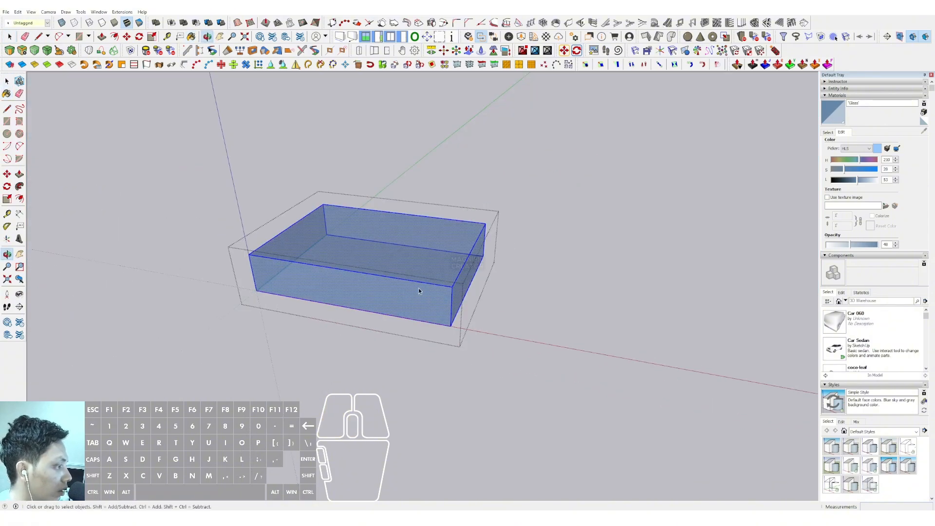
key("e")
key("space")
left_click(405, 265)
key("Delete")
Divide the glass box's walls with evenly spaced copies of the vertical edges, giving six panels on the long sides
middle_click_drag(438, 294, 457, 301)
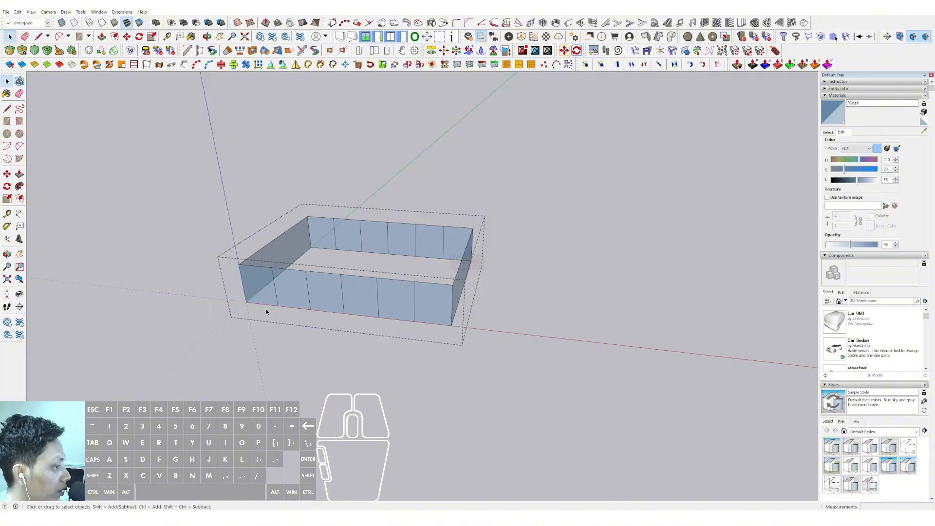
middle_click_drag(266, 311, 439, 291)
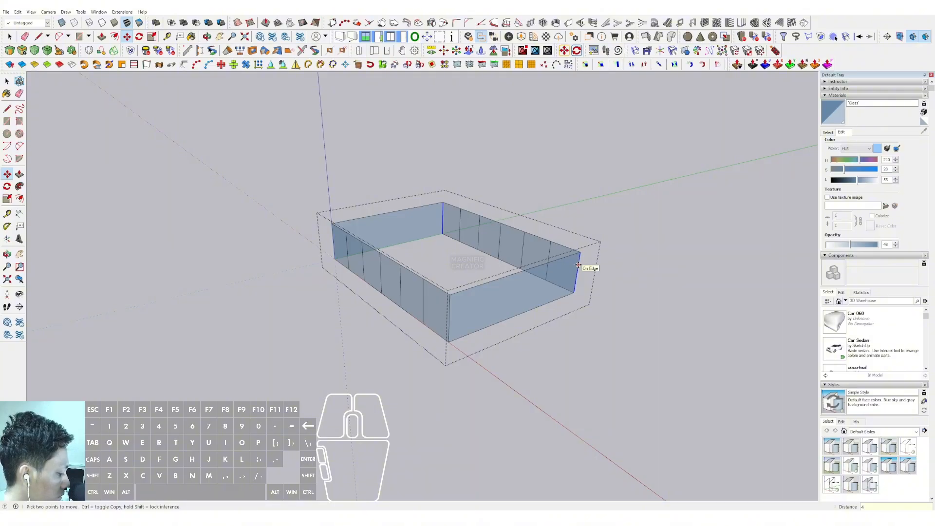
middle_click_drag(579, 268, 597, 209)
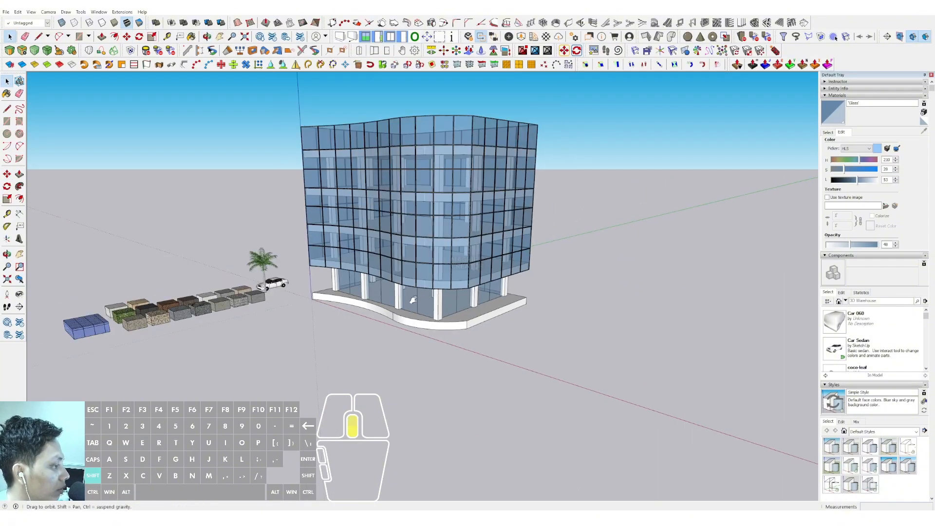
Select the podium slab at the base of the building
middle_click_drag(526, 222, 375, 246)
scroll(358, 300, "up", 2)
middle_click_drag(375, 246, 521, 300)
scroll(386, 318, "up", 1)
left_click(451, 244)
right_click(451, 244)
left_click(477, 303)
Draw a large rectangular ground plane beneath the building, extending well past the podium
scroll(437, 227, "down", 3)
scroll(432, 293, "up", 2)
middle_click_drag(432, 292, 406, 322, "shift")
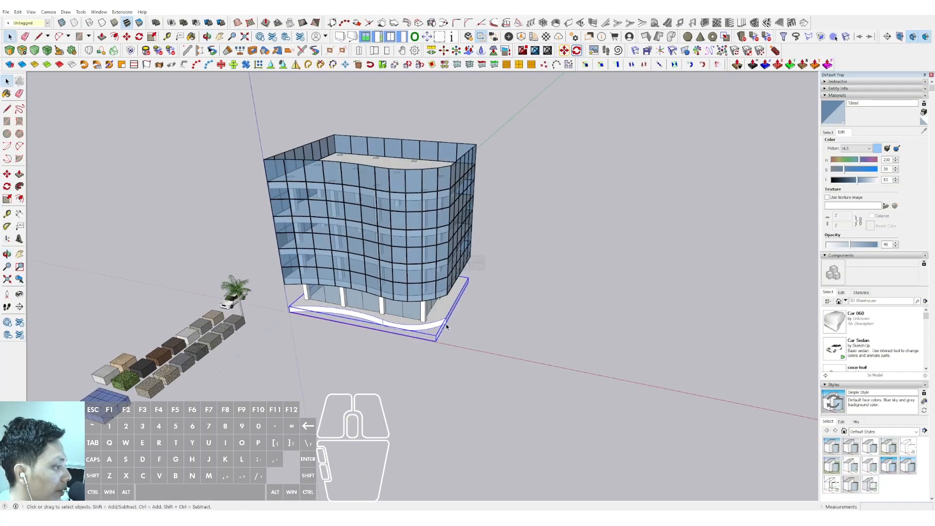
left_click(213, 365)
scroll(347, 356, "up", 3)
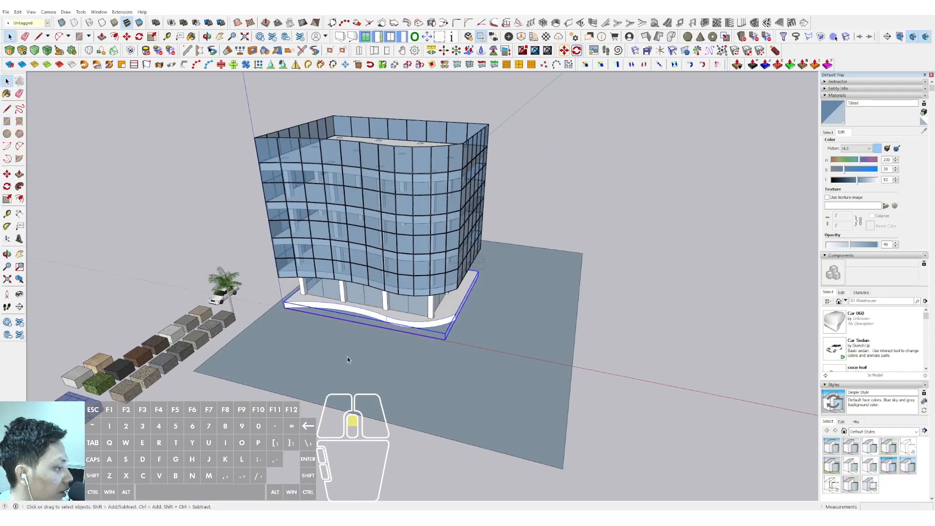
key("space")
Copy the palm tree onto the ground plane four times in a row along the building's curved front
left_click(214, 285)
scroll(242, 324, "up", 3)
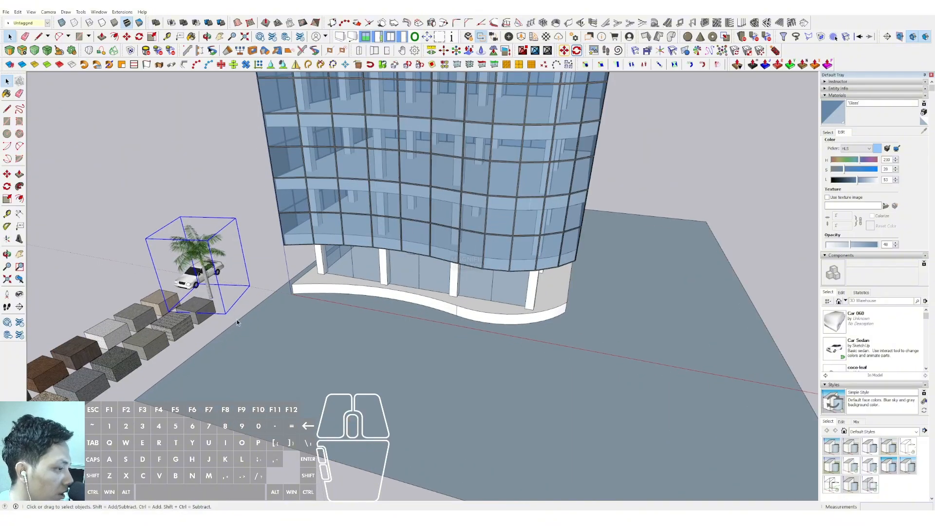
scroll(210, 296, "down", 3)
key("ctrl")
left_click(259, 300)
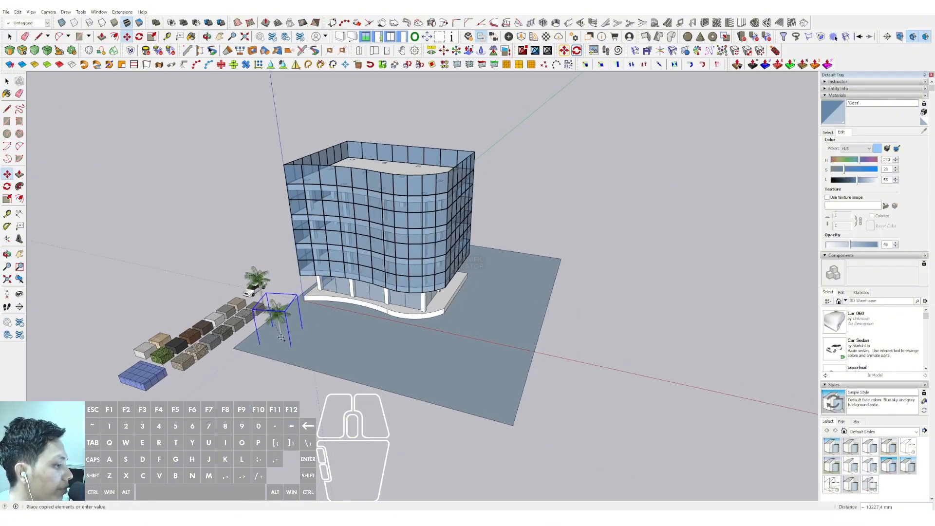
left_click(387, 353)
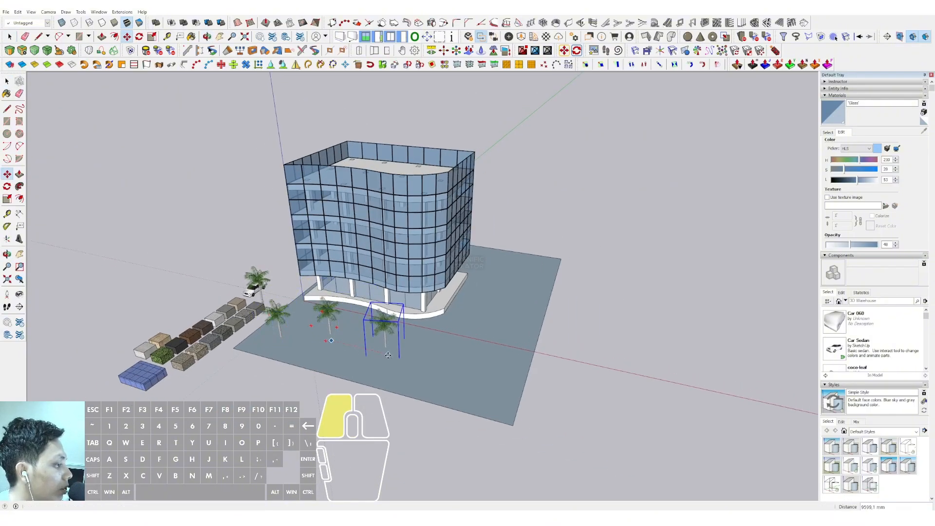
key("ctrl")
left_click(387, 354)
left_click(449, 353)
Place three more palm tree copies on the ground plane around the building's side
key("ctrl")
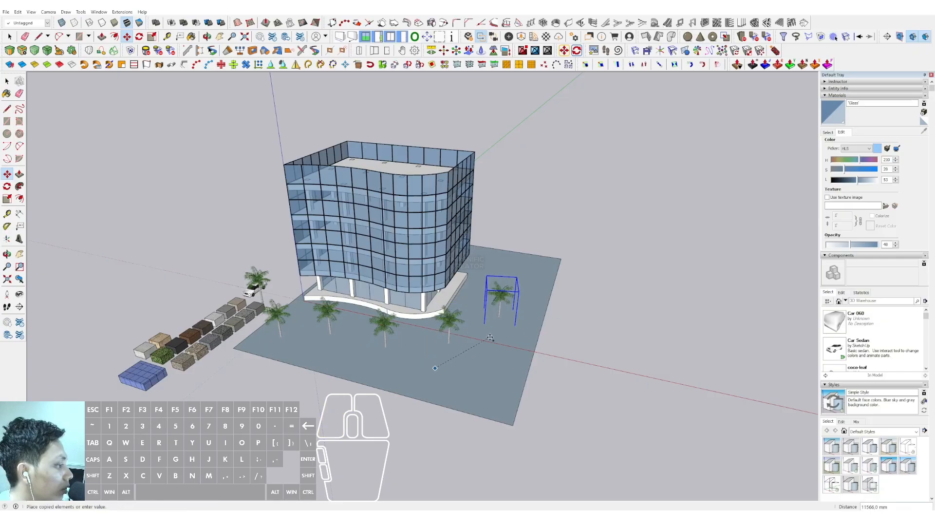
middle_click_drag(490, 337, 464, 332)
left_click(558, 288)
key("ctrl")
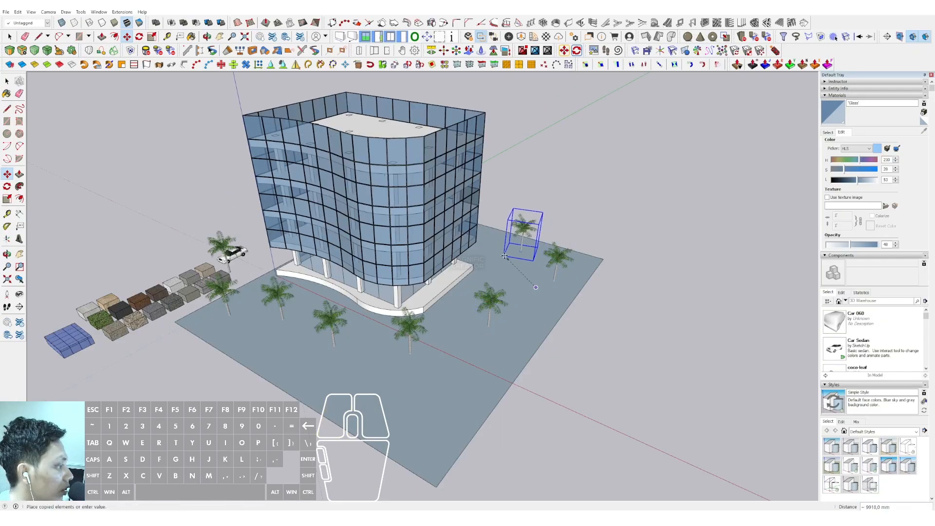
left_click(515, 256)
key("space")
Draw a rectangle about 2669 by 10500 mm over the third facade bay, from the top edge down four glass rows
scroll(392, 330, "down", 1)
middle_click_drag(393, 341, 247, 236)
scroll(390, 239, "up", 2)
key("r")
scroll(244, 164, "up", 6)
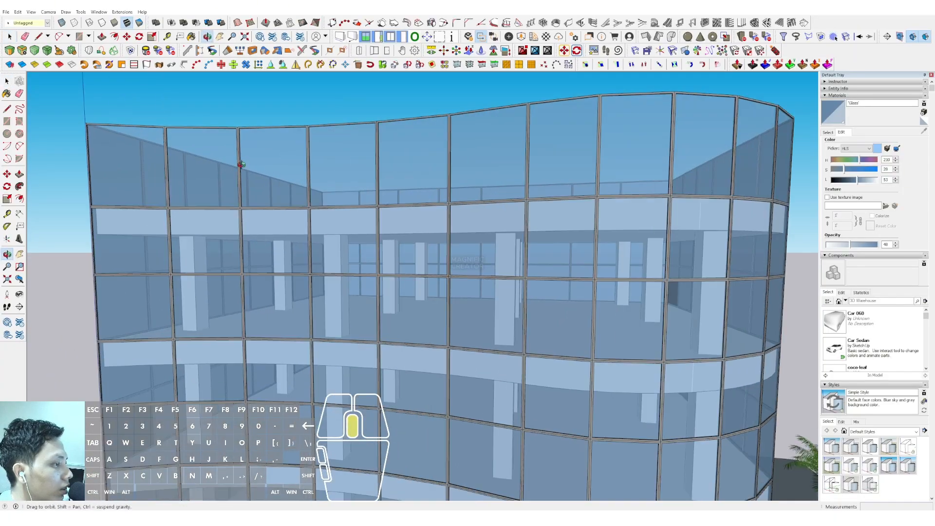
scroll(234, 134, "up", 3)
left_click(229, 138)
scroll(331, 220, "down", 4)
middle_click_drag(347, 171, 352, 98, "shift")
scroll(369, 325, "up", 3)
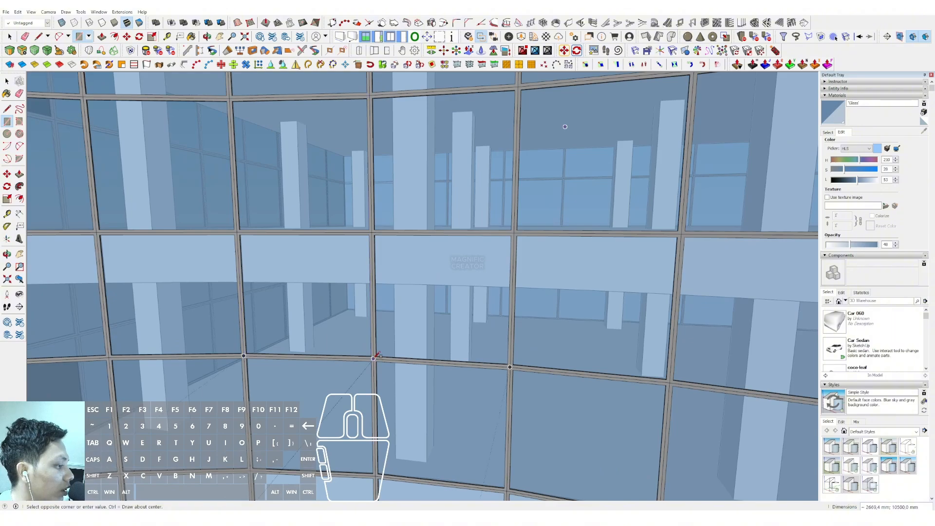
left_click(375, 357)
scroll(344, 272, "down", 6)
key("space")
Draw a second one-bay-wide rectangle over the fifth facade bay, covering the three lowest glass rows
scroll(366, 222, "up", 3)
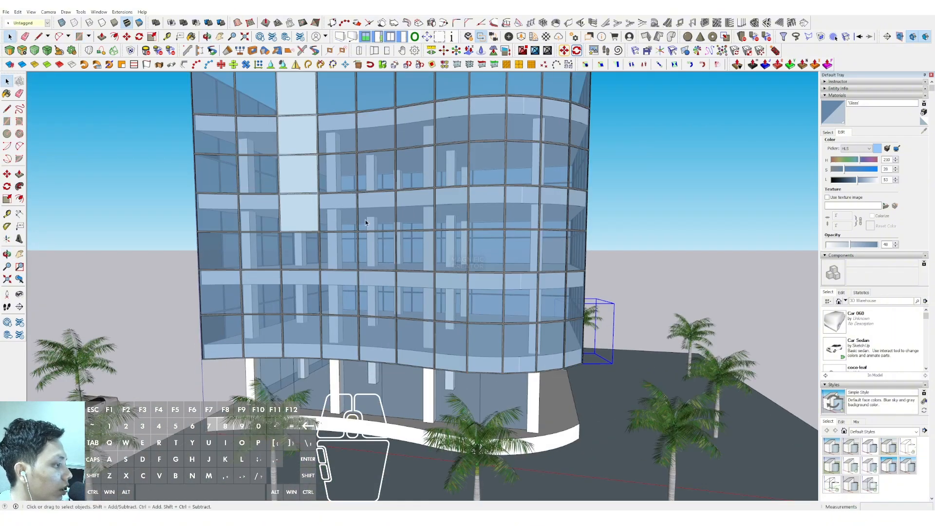
key("r")
scroll(366, 222, "up", 4)
left_click(354, 220)
scroll(409, 317, "down", 1)
middle_click_drag(410, 319, 387, 212, "shift")
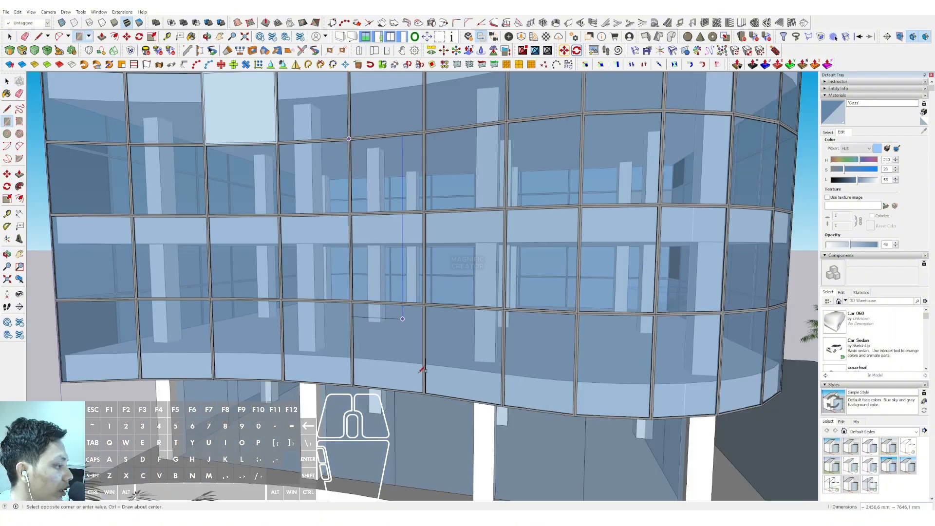
scroll(422, 370, "up", 4)
left_click(424, 388)
scroll(411, 386, "down", 4)
key("space")
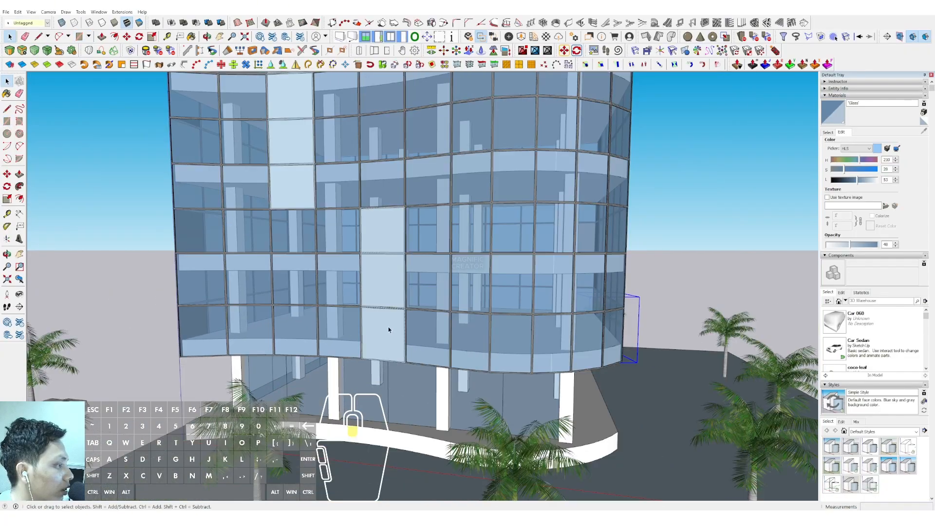
Pull the lower facade rectangle outward about 253 mm with Push/Pull
scroll(389, 330, "down", 3)
middle_click_drag(398, 309, 287, 271)
scroll(352, 278, "up", 3)
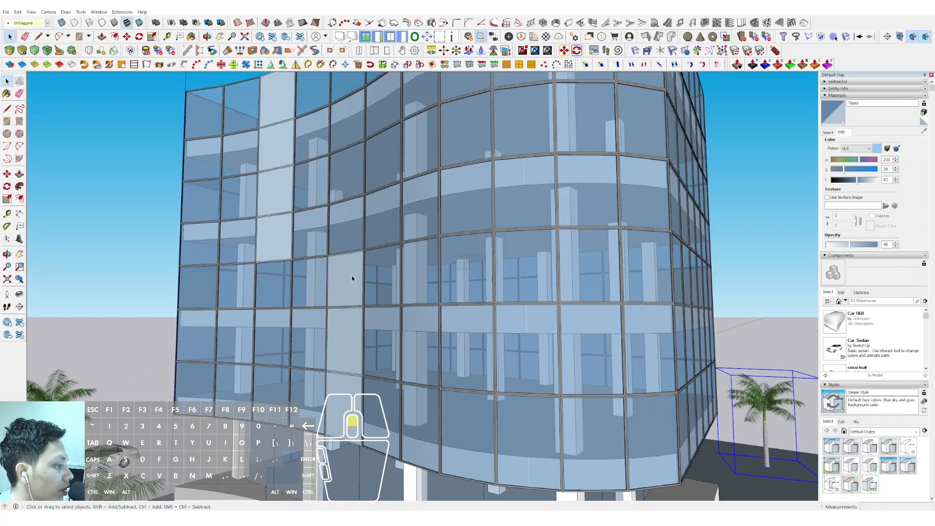
left_click(350, 265)
scroll(343, 266, "up", 3)
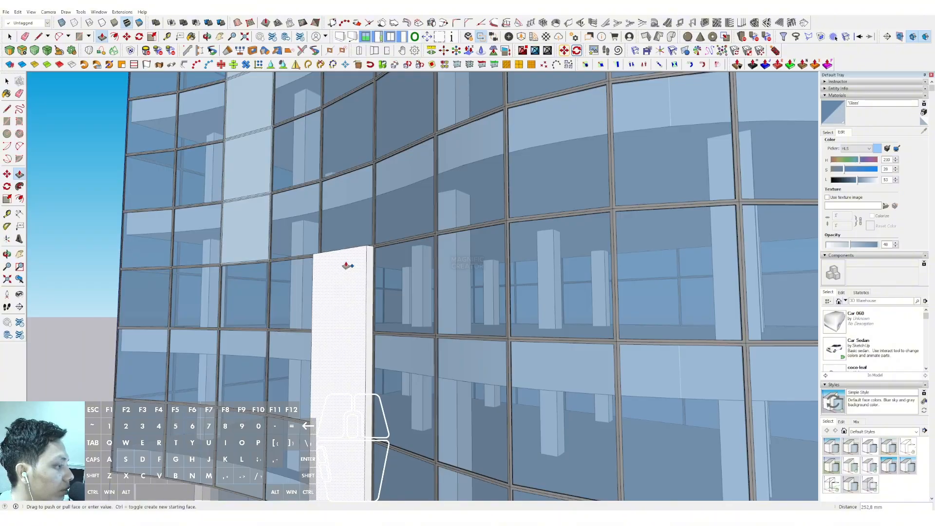
scroll(259, 222, "up", 3)
key("p")
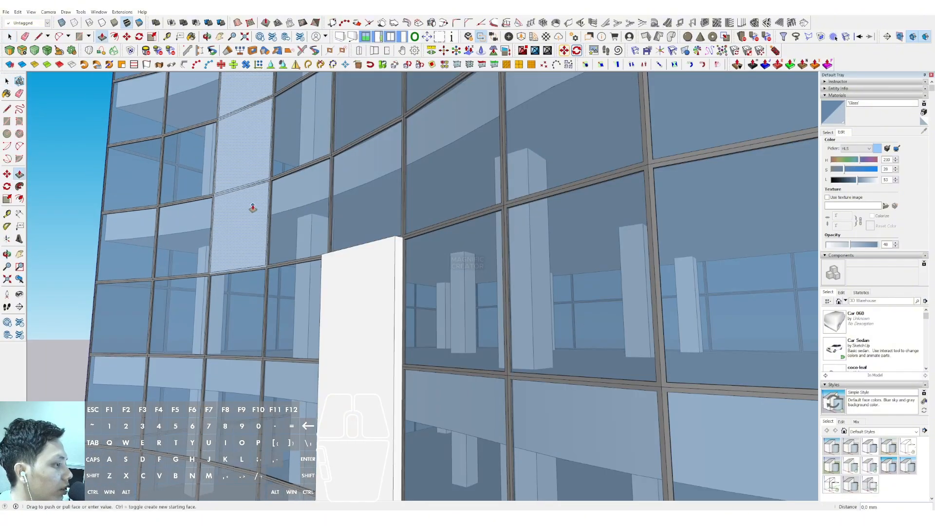
Pull the upper facade rectangle outward into a projecting panel, and select the lower panel
left_click(249, 205)
left_click(255, 204)
key("space")
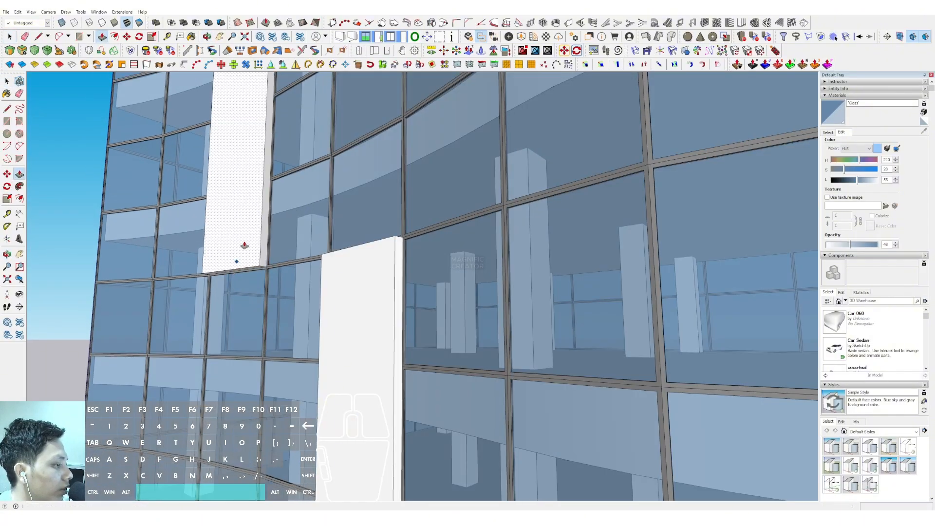
left_click(341, 274)
scroll(341, 270, "down", 10)
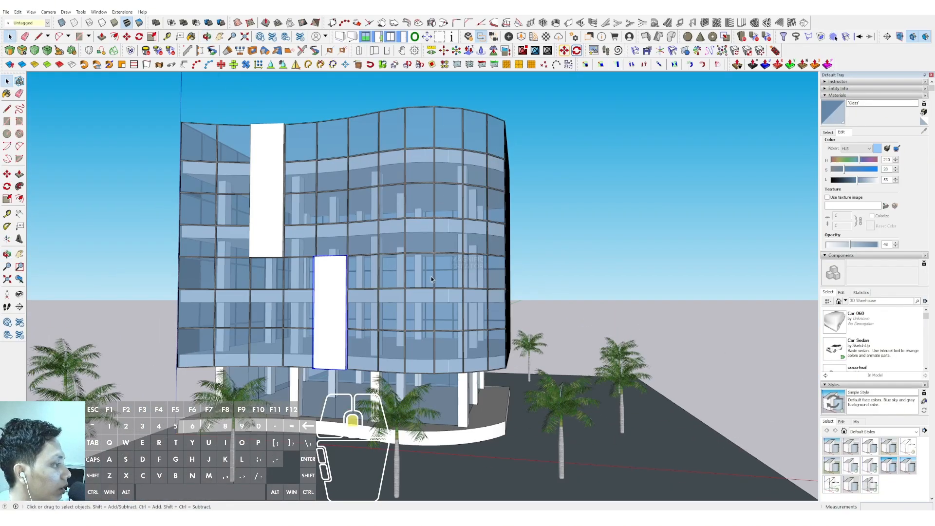
middle_click_drag(431, 279, 399, 273)
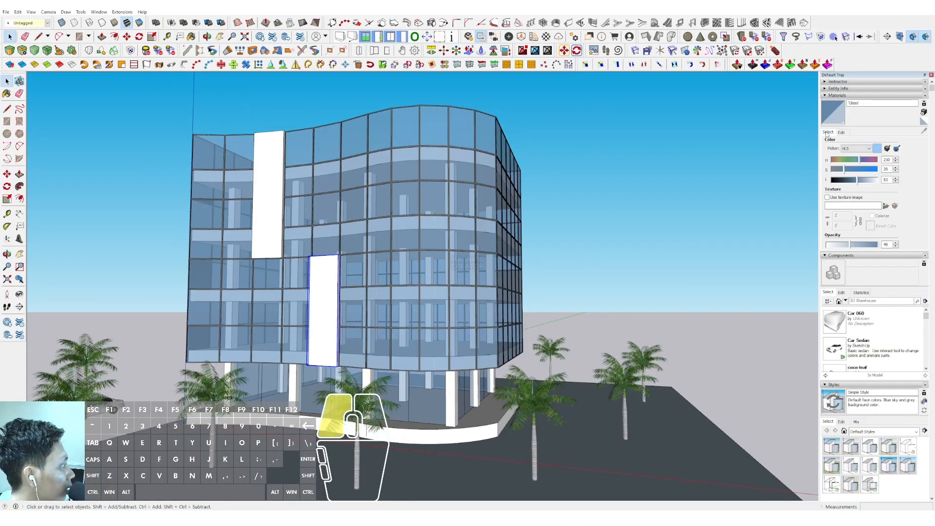
Paint the two projecting panels on the curved front facade with a pink swatch from the Colors material collection
left_click(828, 132)
left_click(882, 142)
left_click(863, 186)
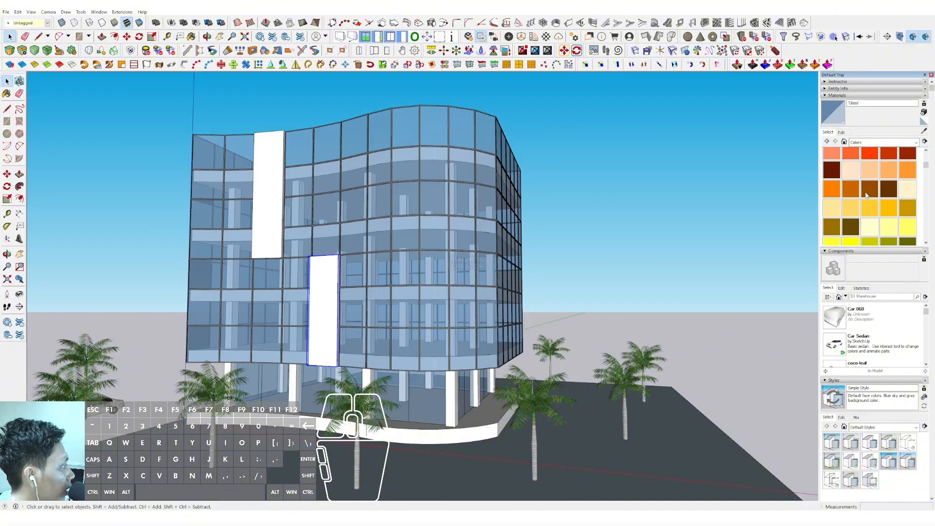
scroll(867, 197, "down", 5)
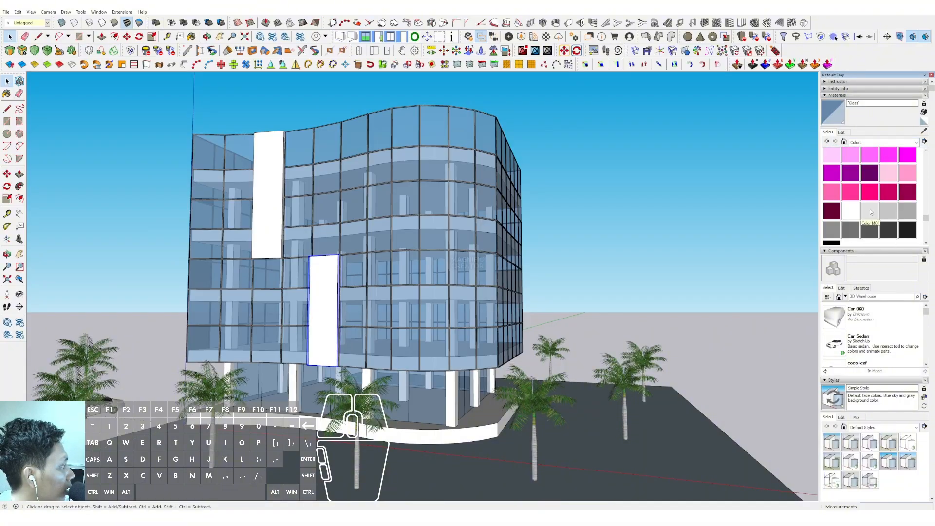
left_click(832, 191)
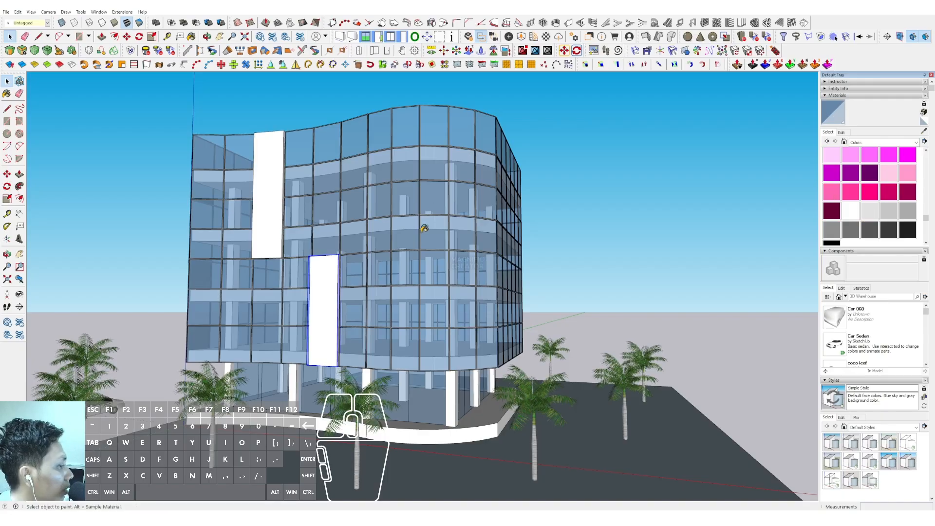
left_click(325, 283)
left_click(280, 232)
middle_click_drag(281, 232, 405, 272)
left_click(583, 187)
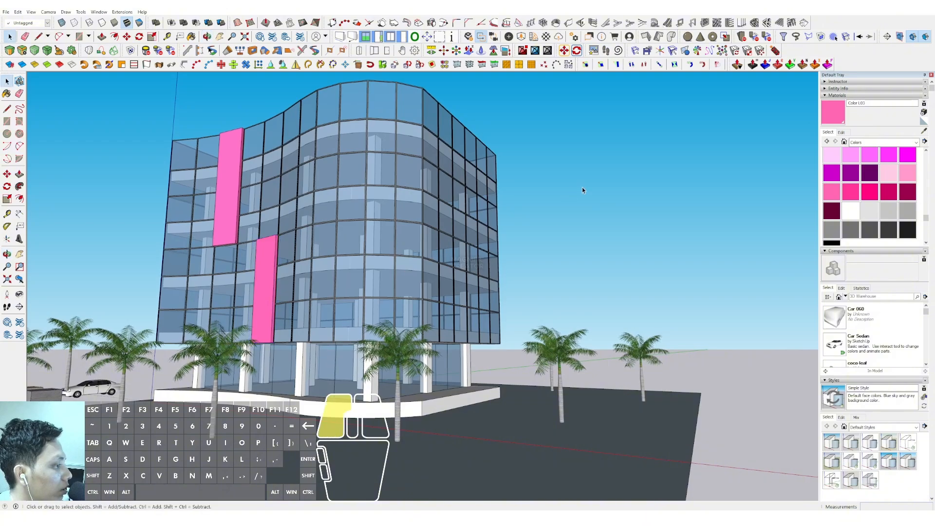
Draw a horizontal rectangle one glass row high over the side facade's outer bays and pull it outward about 155 mm
middle_click_drag(583, 187, 468, 259)
scroll(506, 258, "up", 5)
scroll(506, 258, "up", 6)
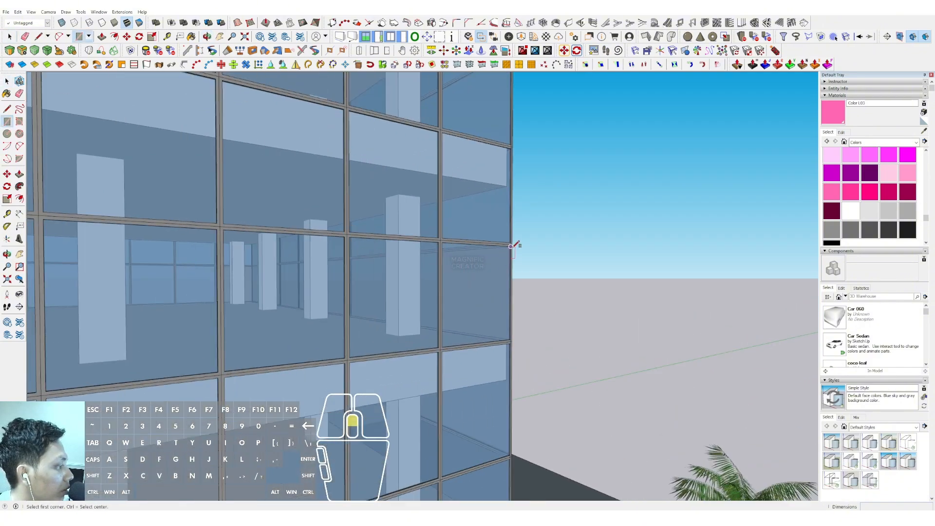
key("r")
scroll(510, 233, "down", 6)
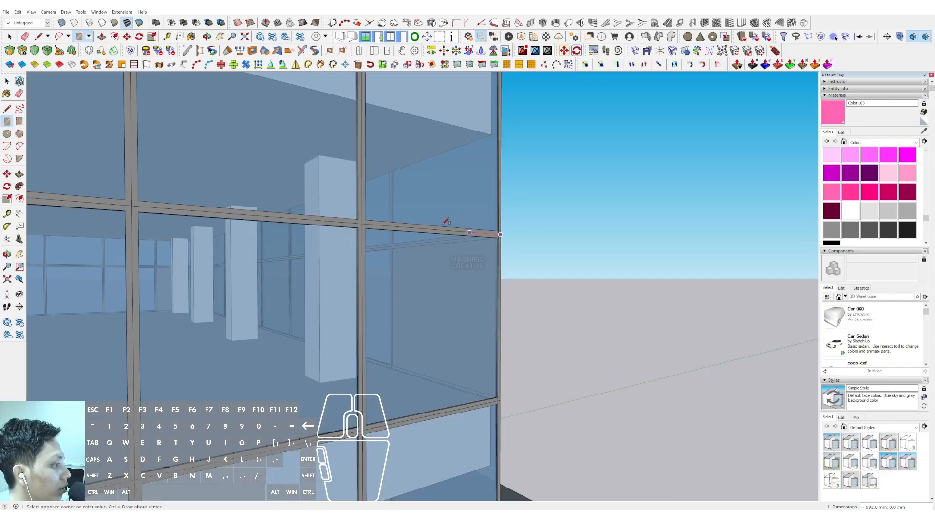
middle_click_drag(506, 241, 334, 213)
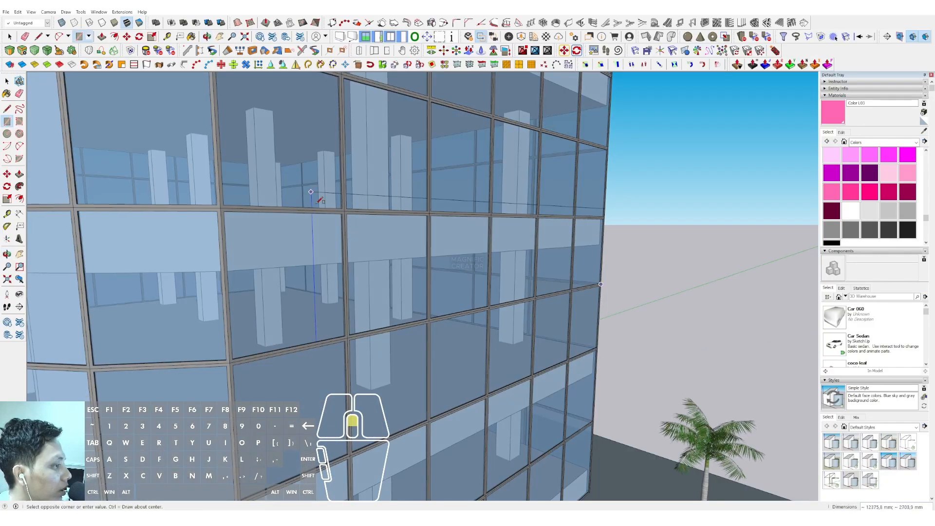
scroll(356, 215, "up", 3)
middle_click_drag(405, 251, 572, 218)
key("p")
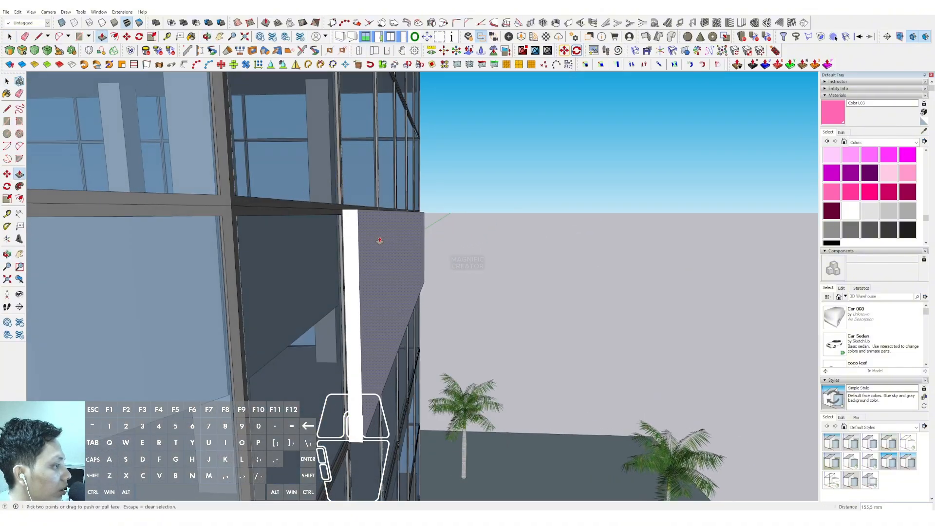
left_click(380, 241)
Group the side facade's projecting panel and paint it the same pink as the front panels
key("space")
triple_click(360, 225)
key("shift+w")
key("b")
left_click(365, 225)
key("space")
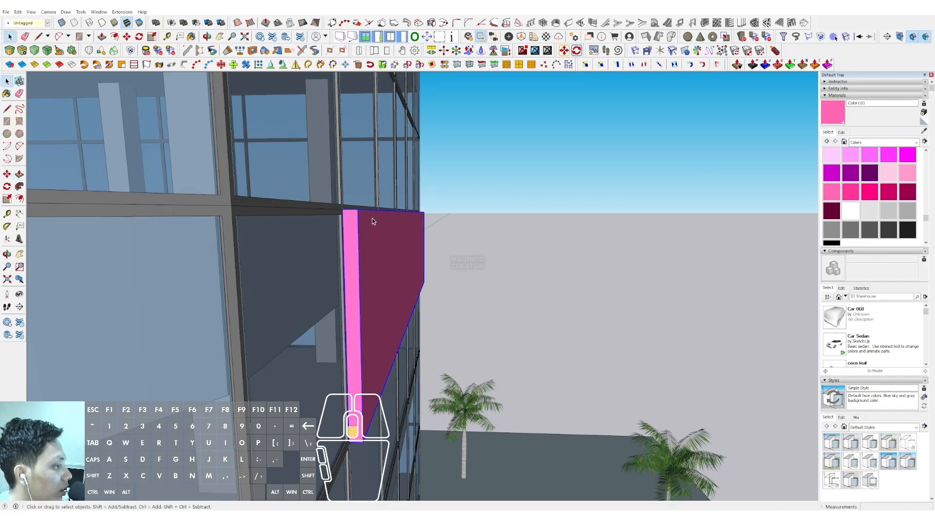
Open the upper front panel for editing and draw a diagonal and a nearly level line across its face's lower half
scroll(382, 217, "down", 2)
scroll(409, 207, "down", 5)
scroll(397, 219, "down", 3)
middle_click_drag(396, 219, 342, 182)
scroll(401, 263, "up", 3)
middle_click_drag(390, 253, 350, 247)
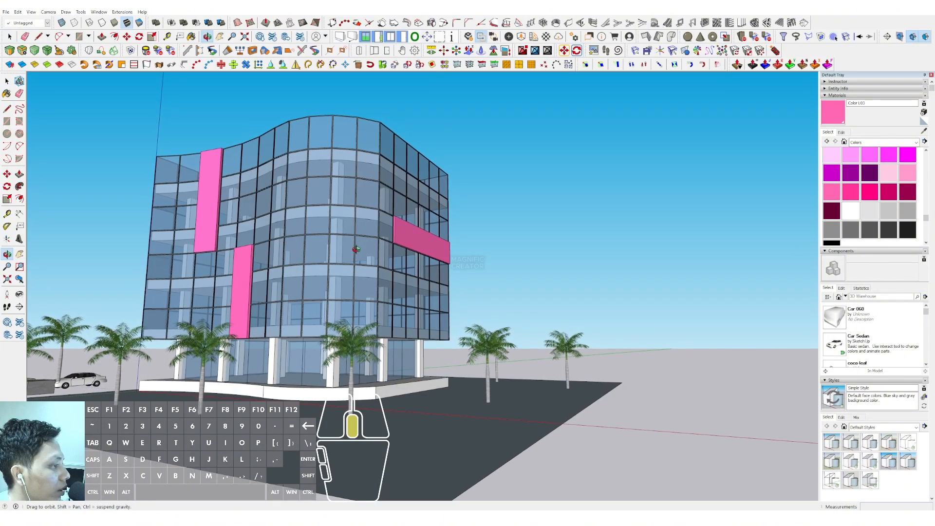
scroll(288, 233, "up", 3)
scroll(272, 208, "up", 2)
triple_click(272, 209)
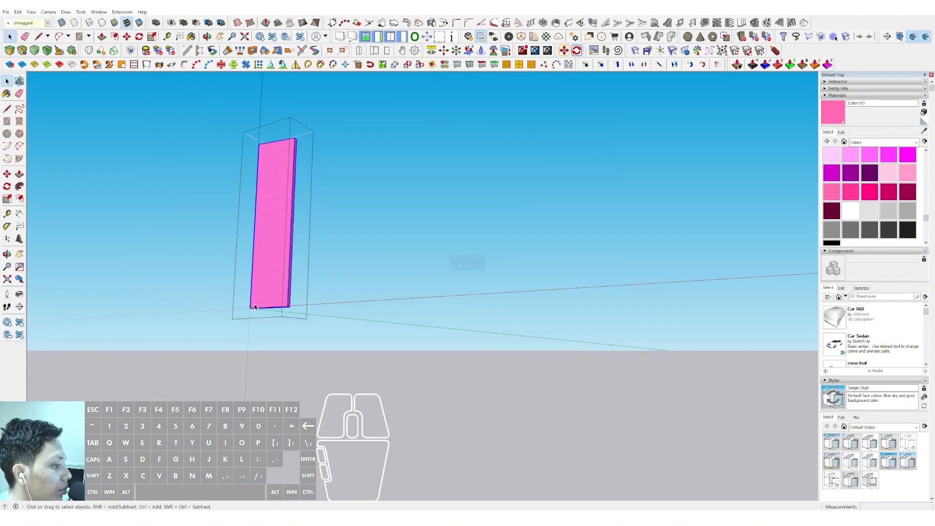
scroll(250, 309, "up", 1)
key("d")
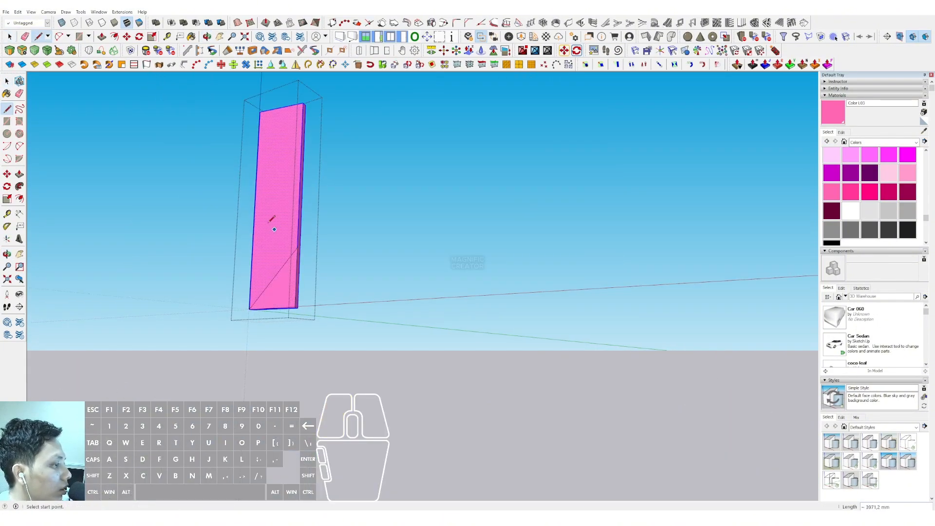
left_click(253, 231)
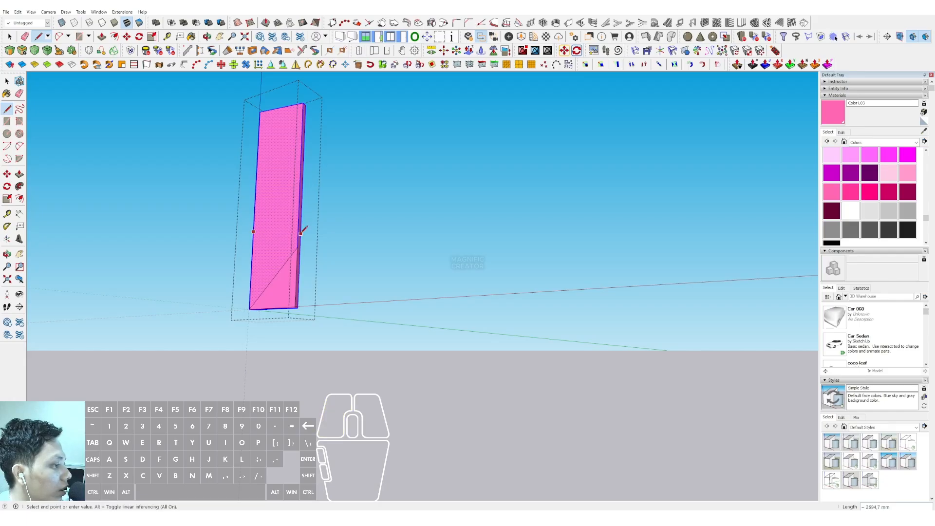
left_click(300, 233)
Add two oppositely slanted lines across the upper half of the upper front panel, and leave its group
left_click(299, 184)
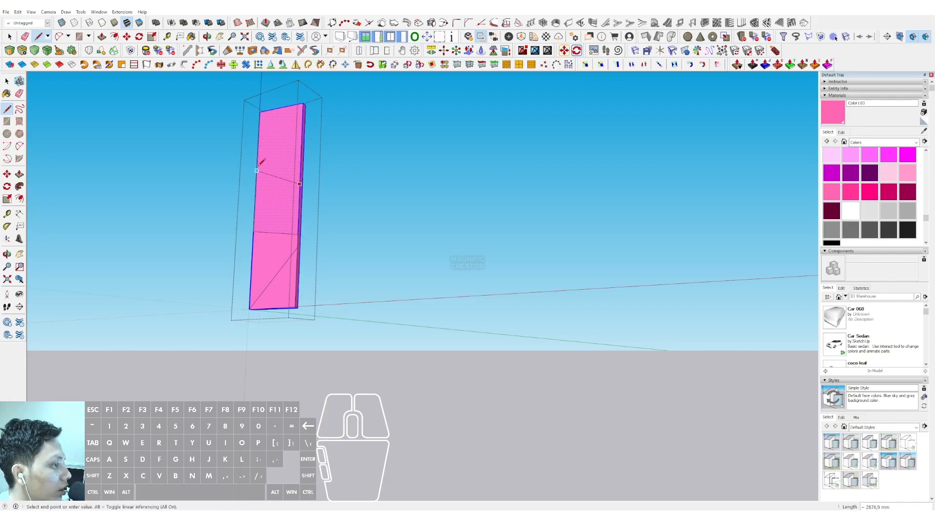
left_click(257, 170)
key("space")
key("l")
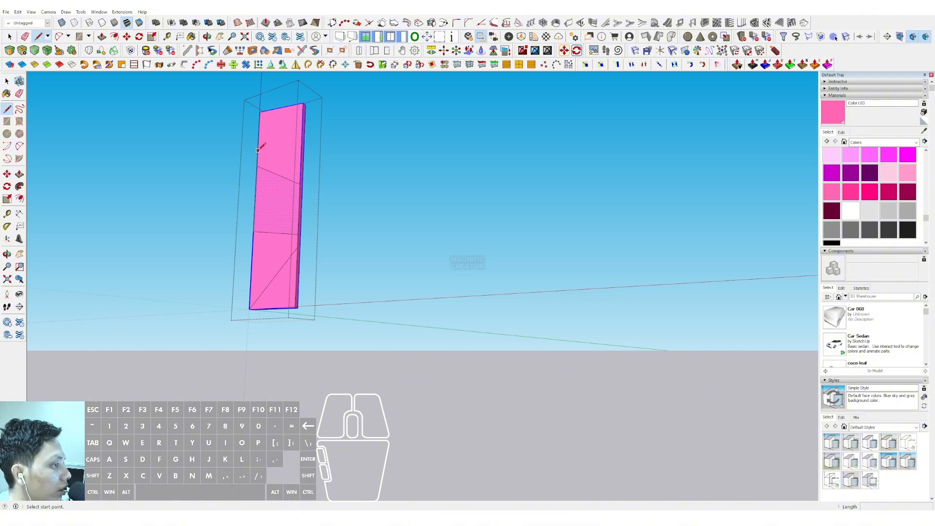
left_click(302, 118)
key("space")
scroll(227, 179, "down", 2)
left_click(227, 179)
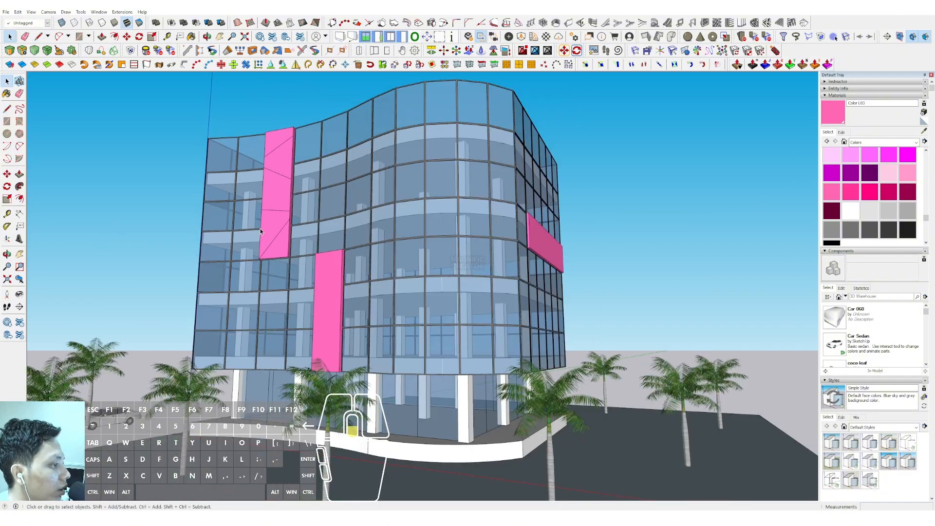
Open the lower front panel and draw alternating slanted lines from edge to edge up its face, and leave its group
triple_click(334, 274)
middle_click_drag(332, 288, 345, 385)
scroll(345, 385, "up", 1)
key("l")
left_click(344, 382)
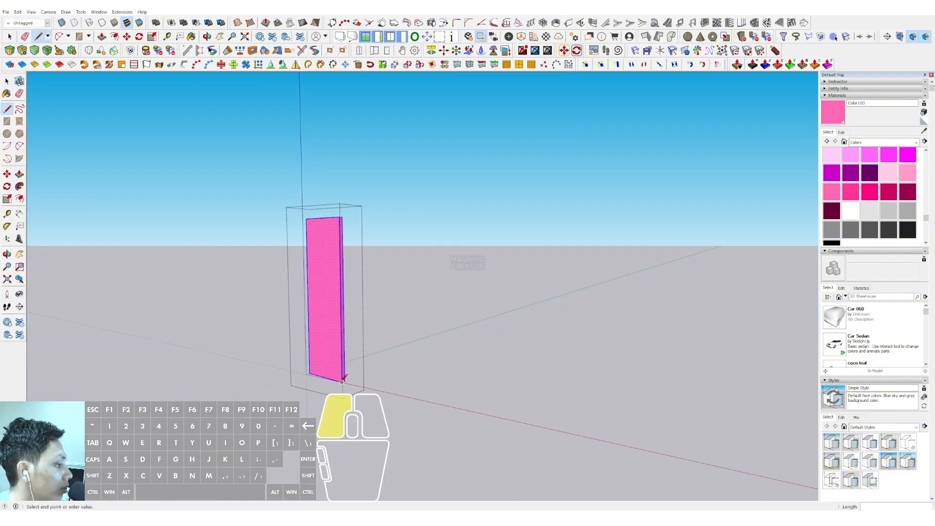
scroll(310, 343, "up", 1)
left_click(308, 331)
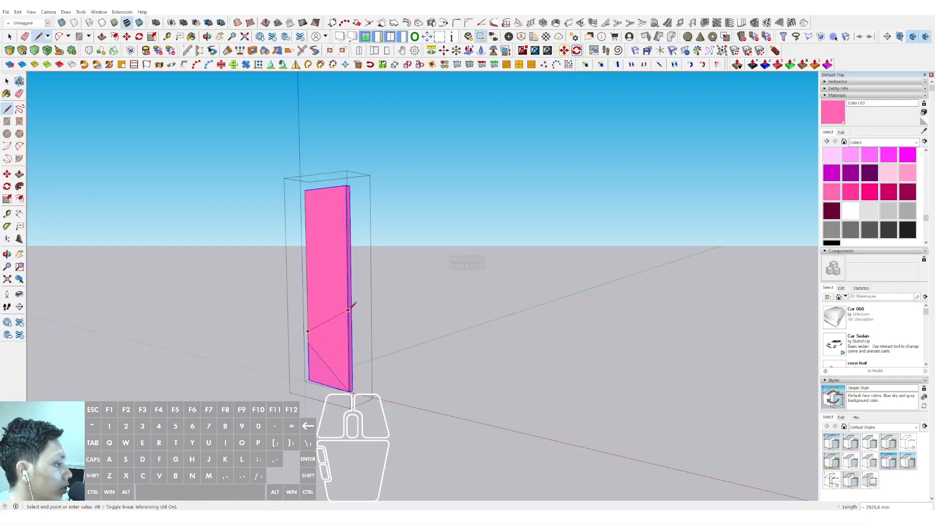
left_click(307, 273)
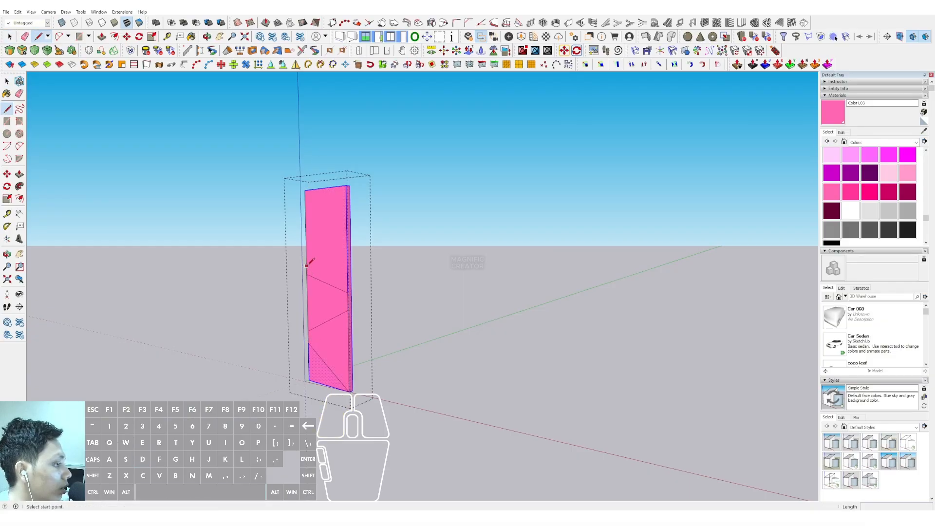
key("space")
scroll(347, 210, "down", 1)
left_click(173, 240)
scroll(282, 224, "down", 2)
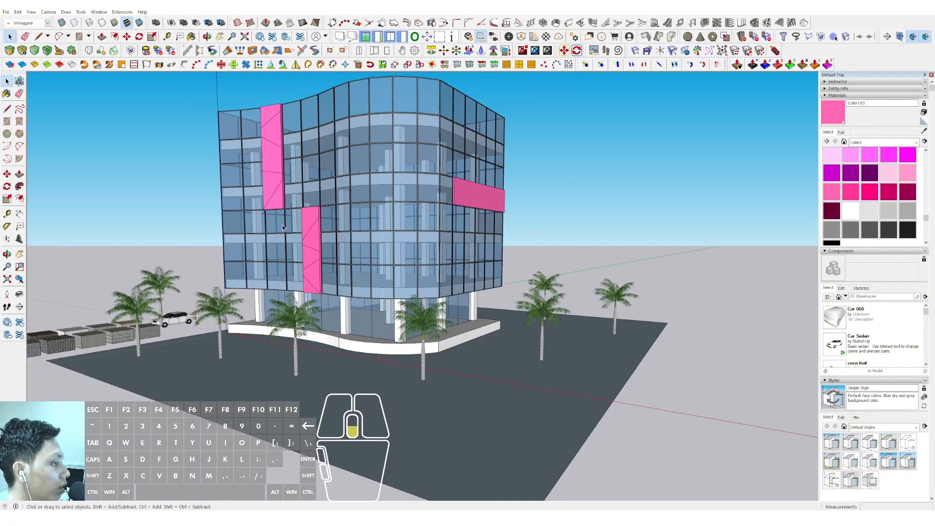
Open the side facade's panel and draw four alternating slanted lines between its upper and lower edges, and leave its group
middle_click_drag(282, 224, 242, 241, "shift")
scroll(431, 203, "up", 3)
left_click(407, 225)
double_click(407, 226)
key("l")
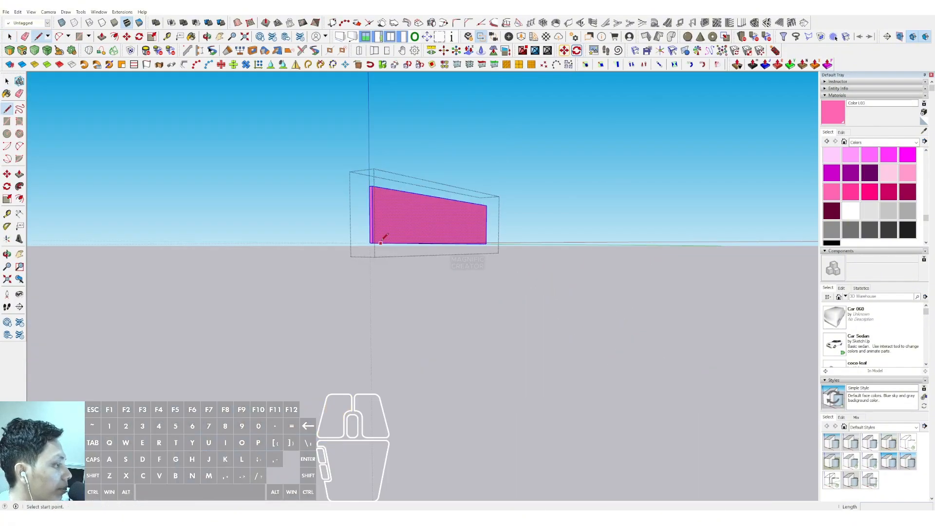
left_click(381, 242)
left_click(426, 195)
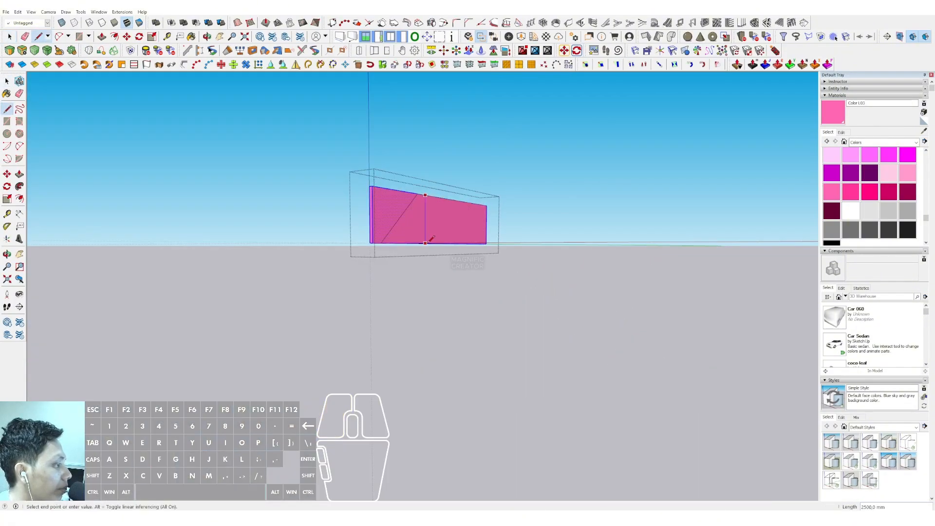
left_click(447, 243)
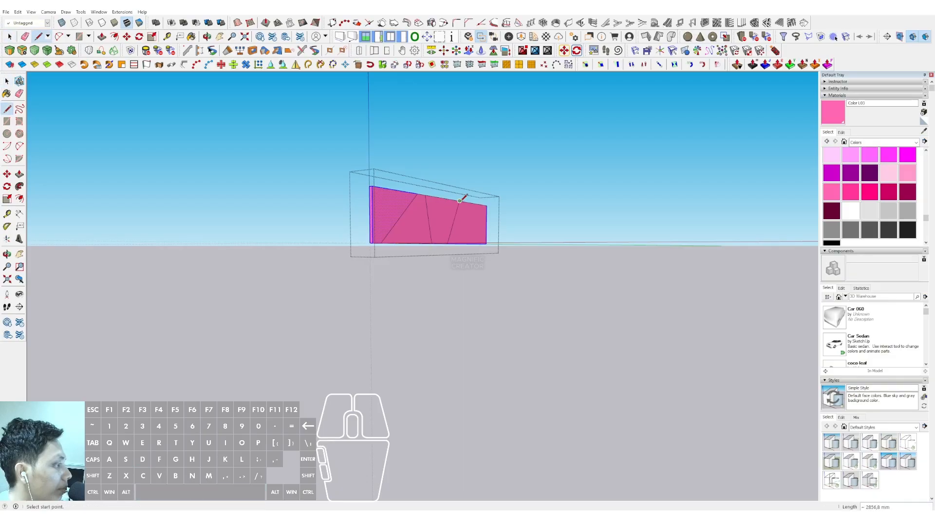
key("d")
left_click(478, 244)
scroll(478, 244, "down", 3)
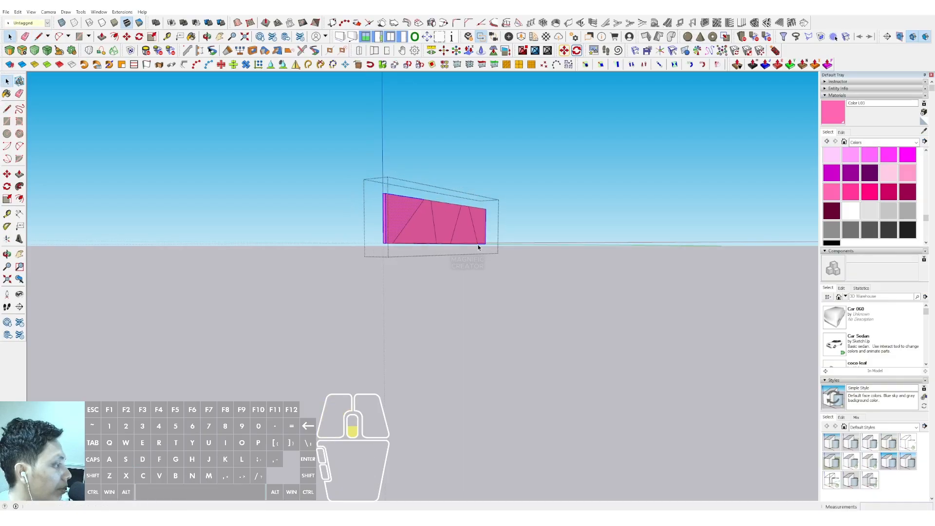
key("space")
left_click(543, 186)
scroll(422, 251, "down", 1)
Turn on shadows for the model
scroll(343, 258, "up", 2)
middle_click_drag(321, 255, 238, 205)
left_click(31, 12)
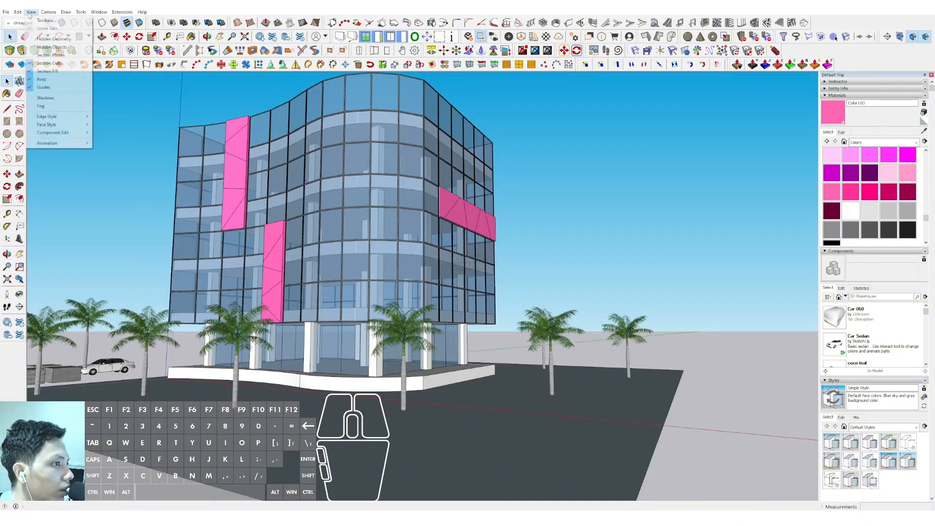
left_click(45, 98)
Apply the Urban Planning Style from the Default Styles collection to the model
middle_click_drag(378, 239, 512, 270)
scroll(926, 269, "down", 5)
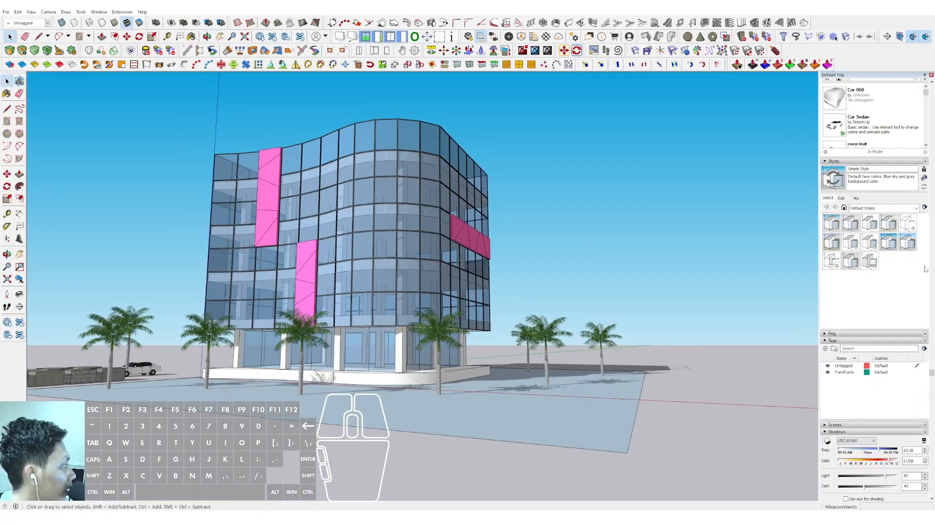
left_click(909, 242)
middle_click_drag(370, 229, 482, 248)
Open the facade's glass material for editing and darken its colour to a lightness of 40
scroll(901, 195, "up", 5)
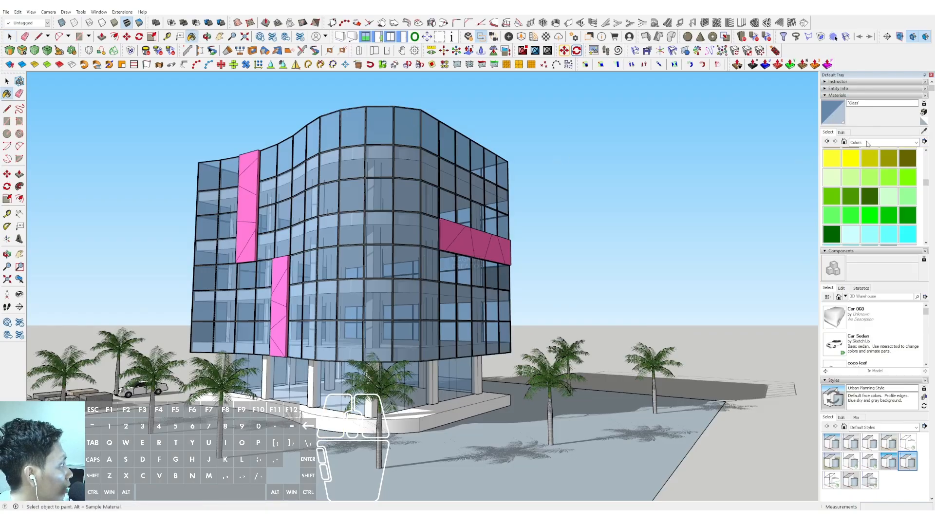
left_click(842, 132)
left_click_drag(854, 181, 853, 181)
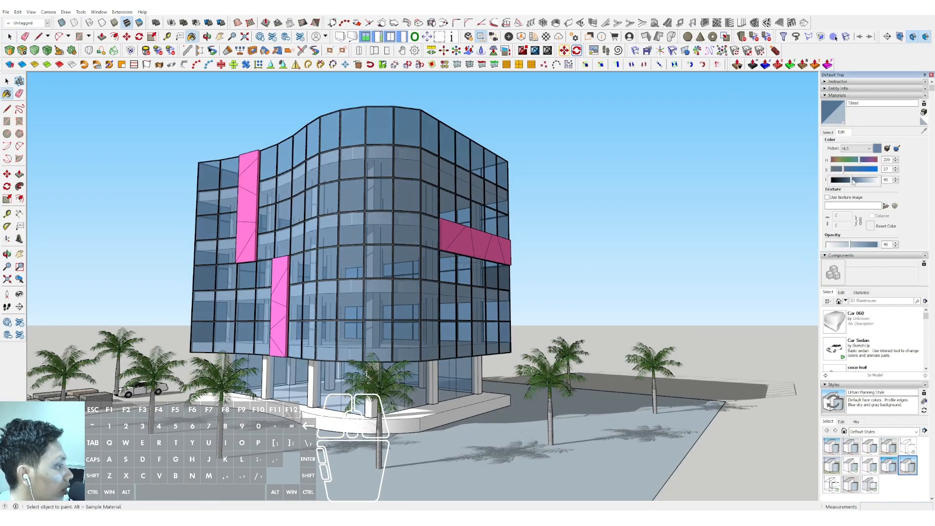
middle_click_drag(334, 222, 347, 203)
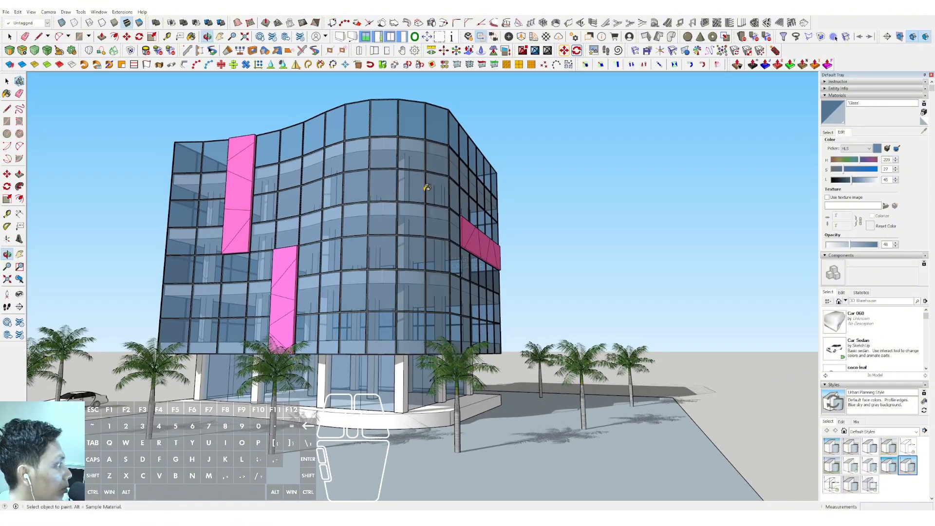
Try a darker, more saturated blue for the glass material, with saturation about 72
left_click(848, 181)
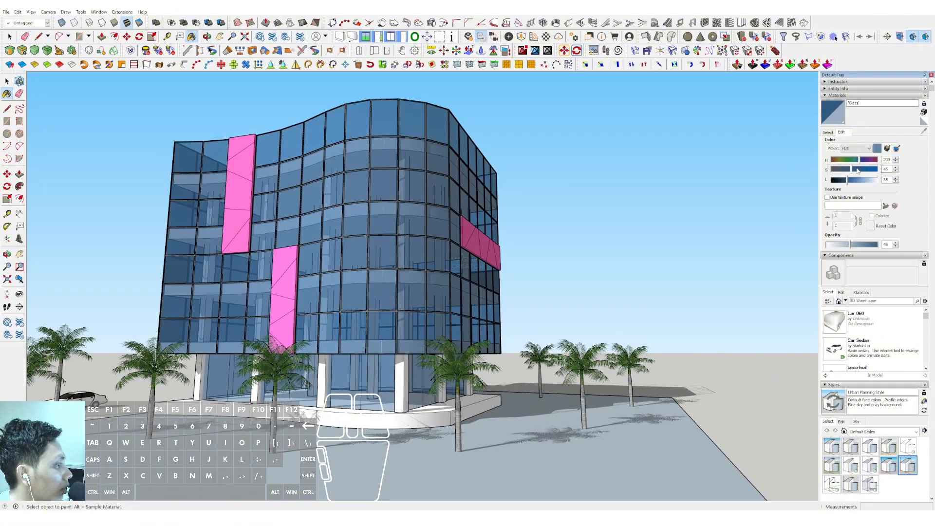
left_click_drag(858, 170, 866, 170)
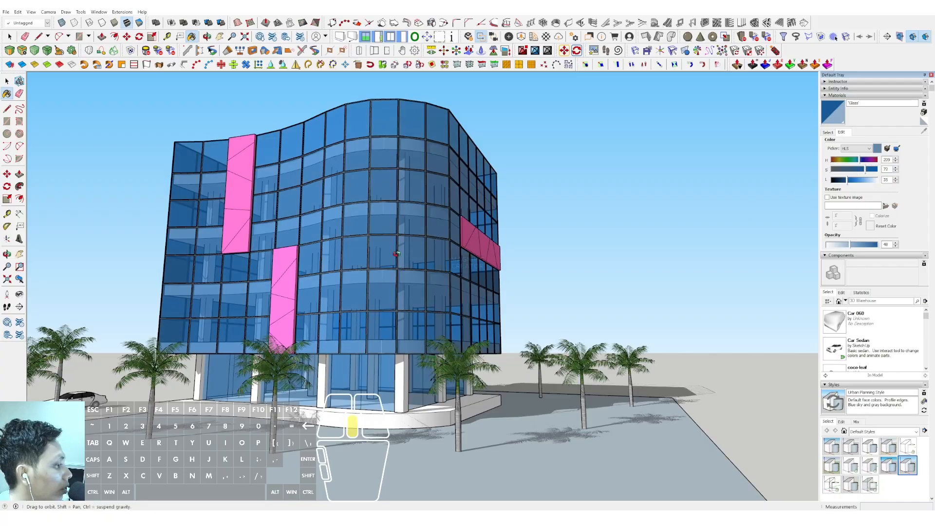
Set the glass material's colour to saturation 38 and lightness 50, and leave the Paint Bucket tool
middle_click_drag(396, 254, 428, 230)
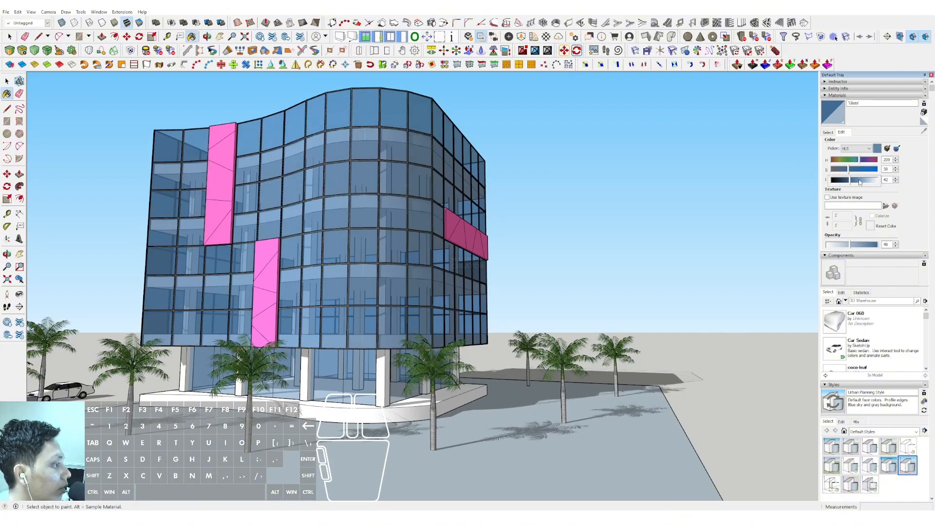
left_click_drag(857, 181, 861, 181)
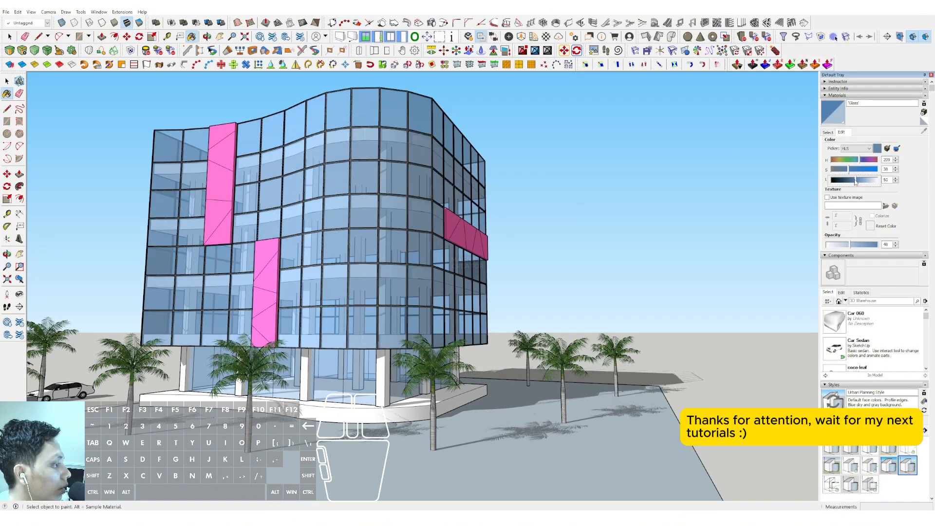
key("space")
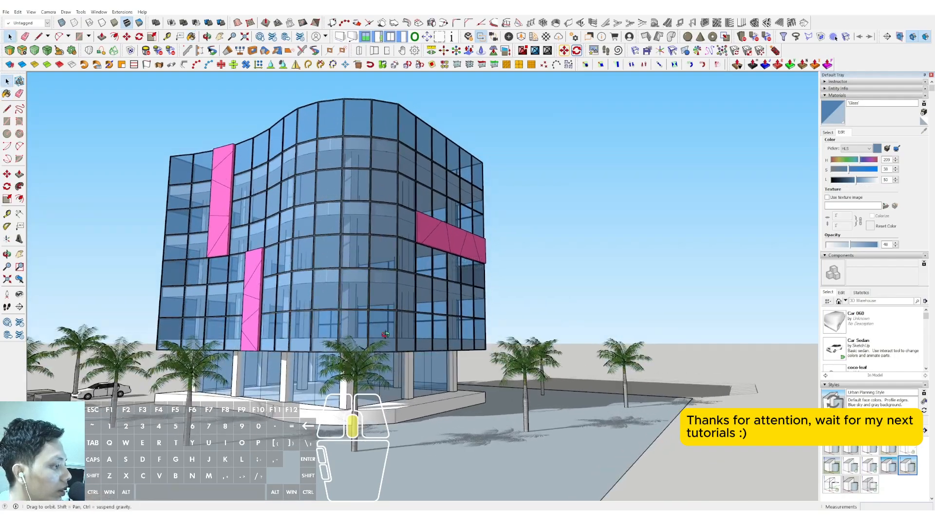